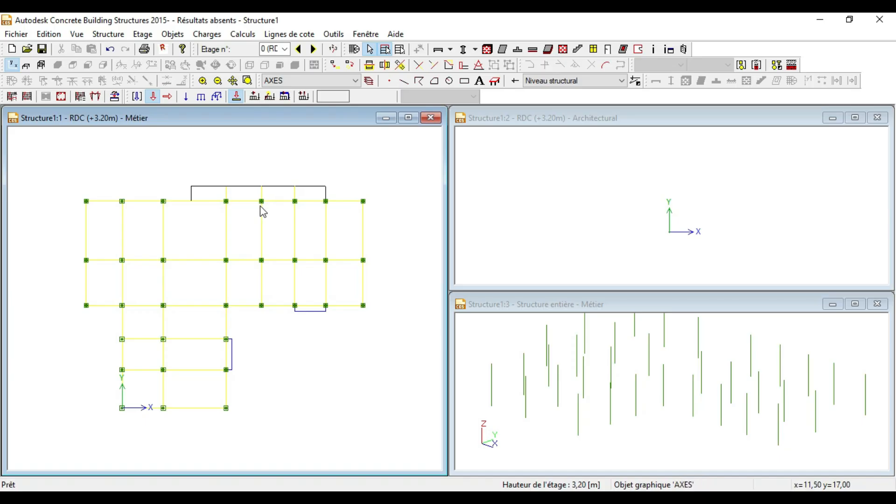
# Step: Activate the beam (Poutre) tool with section R35*40 in B25 concrete
pyautogui.scroll(1, 186, 192)
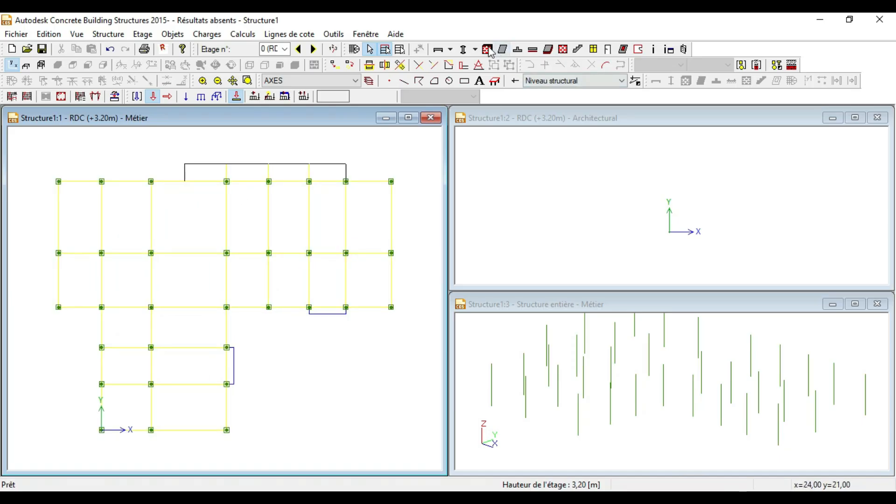
pyautogui.click(437, 50)
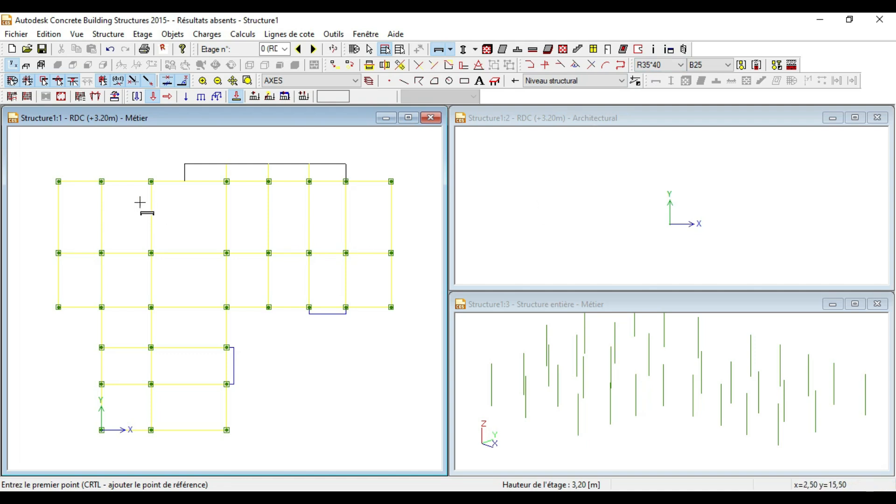
# Step: Draw the first R35*40 beams along the top axis, starting from the top-left column
pyautogui.scroll(3, 55, 178)
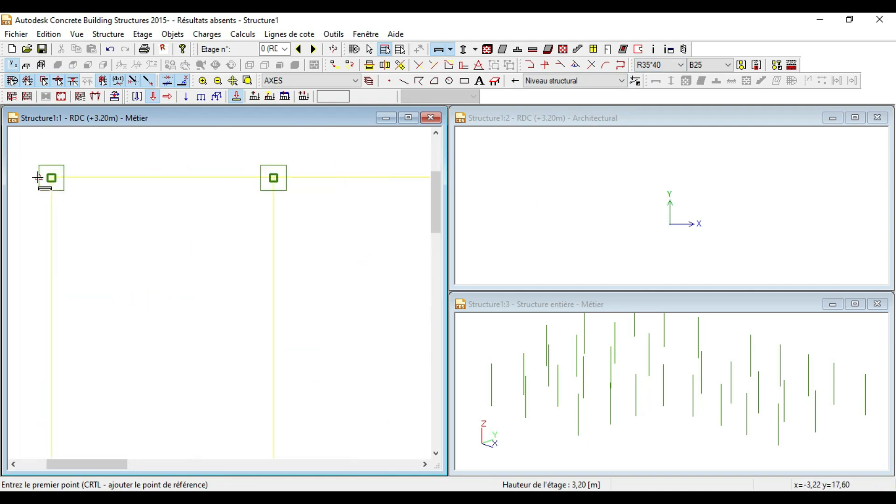
pyautogui.scroll(1, 57, 179)
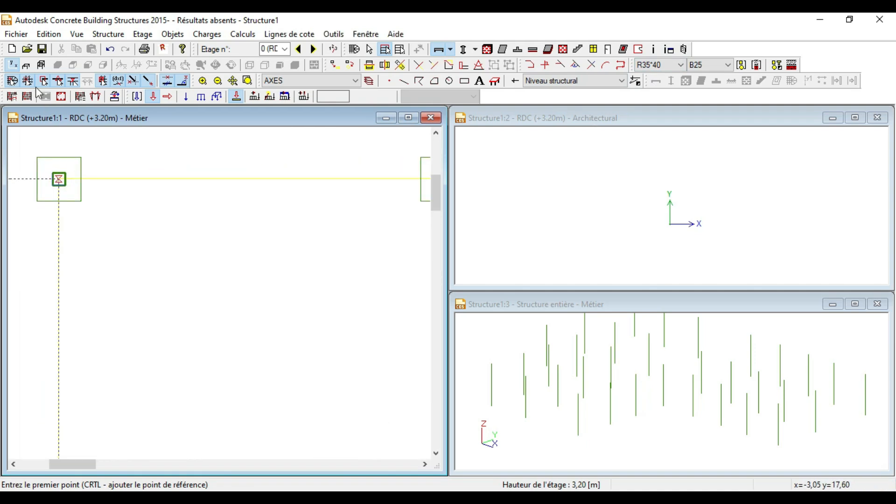
pyautogui.click(58, 180)
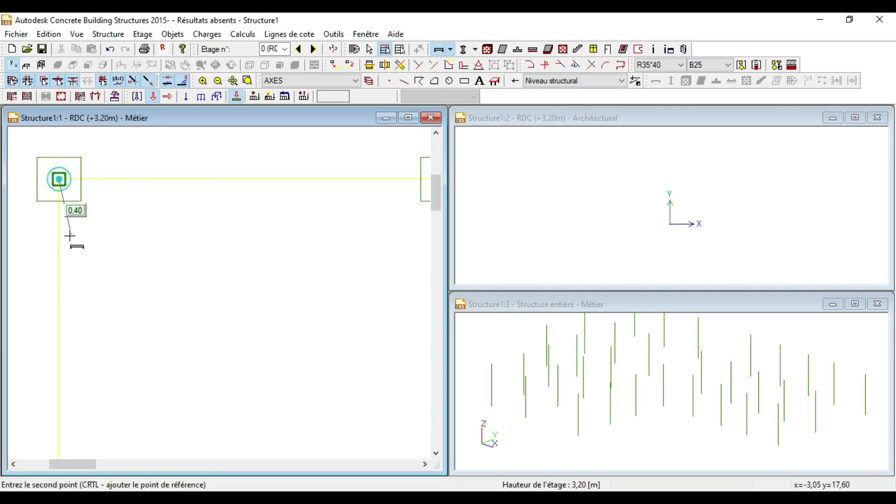
pyautogui.scroll(-2, 216, 236)
pyautogui.scroll(2, 219, 219)
pyautogui.click(216, 227)
pyautogui.click(217, 227)
pyautogui.scroll(-2, 270, 246)
pyautogui.scroll(1, 310, 244)
pyautogui.click(321, 248)
pyautogui.scroll(-2, 316, 249)
pyautogui.scroll(2, 279, 248)
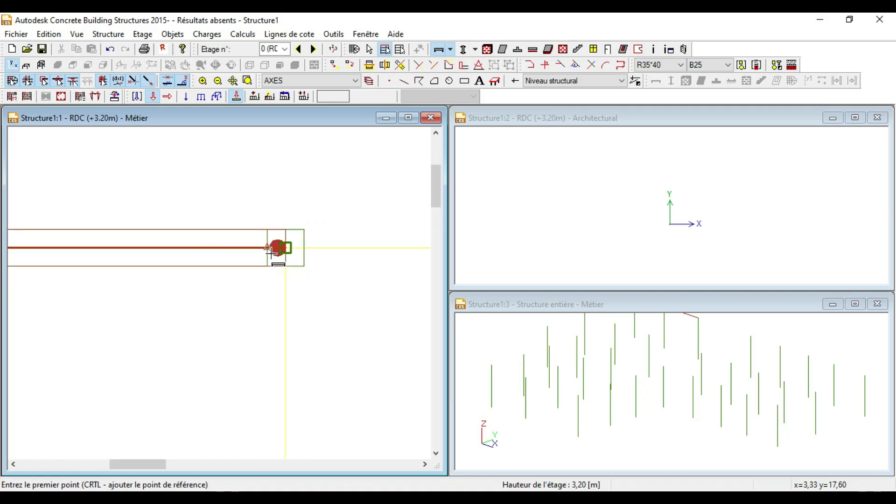
pyautogui.click(182, 258)
pyautogui.scroll(-2, 183, 258)
pyautogui.scroll(2, 276, 190)
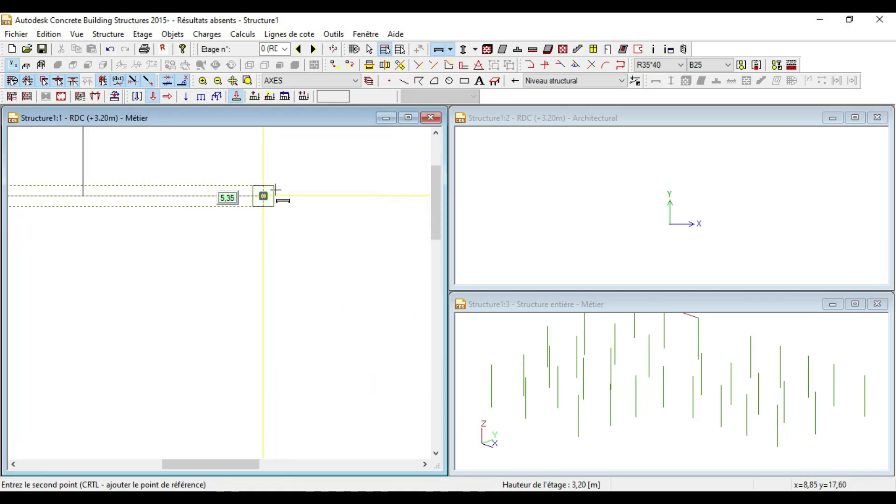
pyautogui.click(263, 194)
# Step: Continue the top-axis beams column to column through to the rightmost top column
pyautogui.click(263, 195)
pyautogui.scroll(-2, 206, 238)
pyautogui.scroll(4, 280, 205)
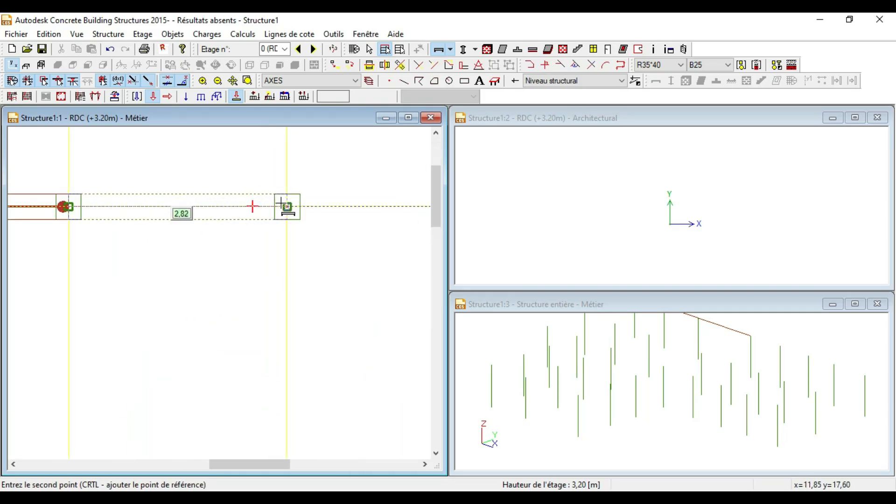
pyautogui.click(292, 210)
pyautogui.click(293, 210)
pyautogui.scroll(-3, 292, 210)
pyautogui.scroll(4, 256, 203)
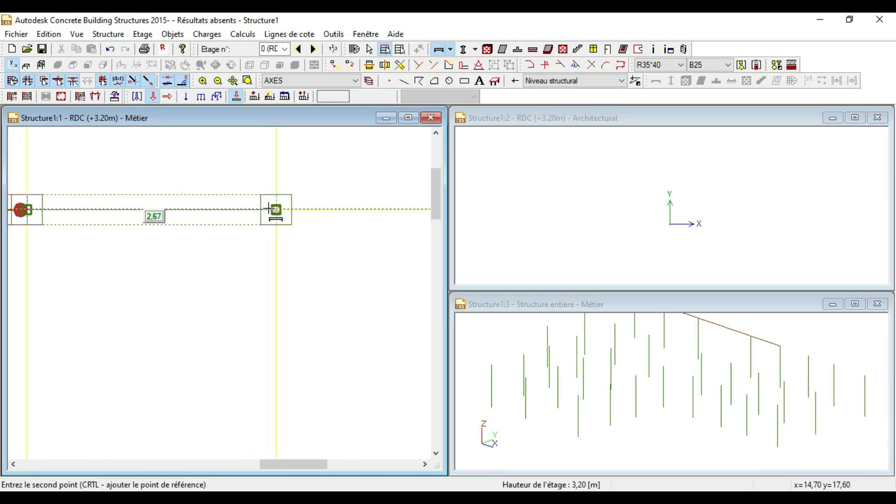
pyautogui.click(280, 208)
pyautogui.click(280, 209)
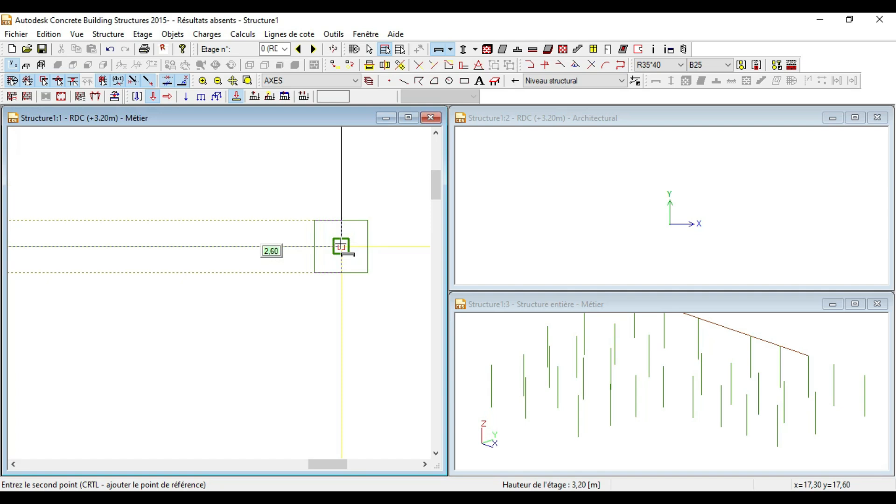
pyautogui.click(341, 246)
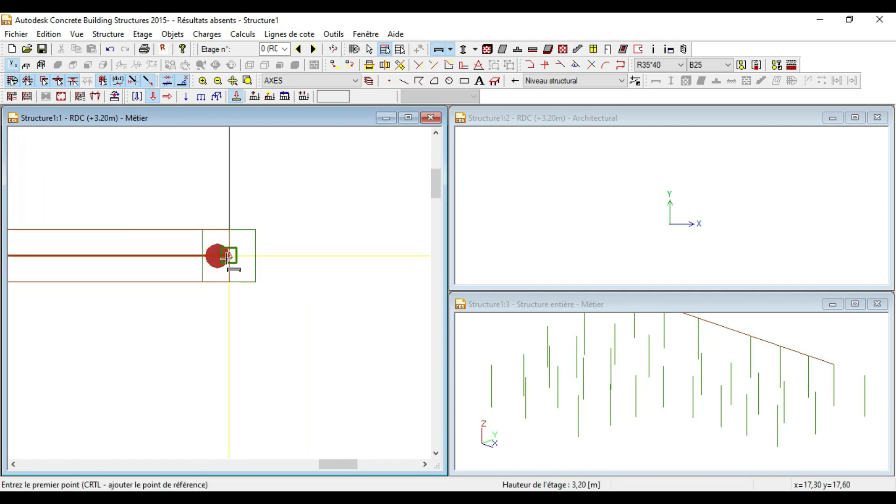
pyautogui.click(228, 255)
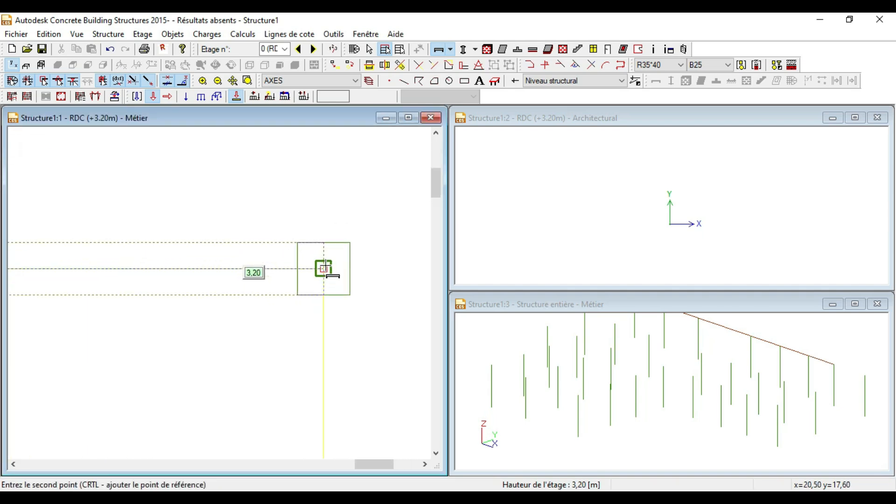
pyautogui.click(323, 269)
pyautogui.click(323, 267)
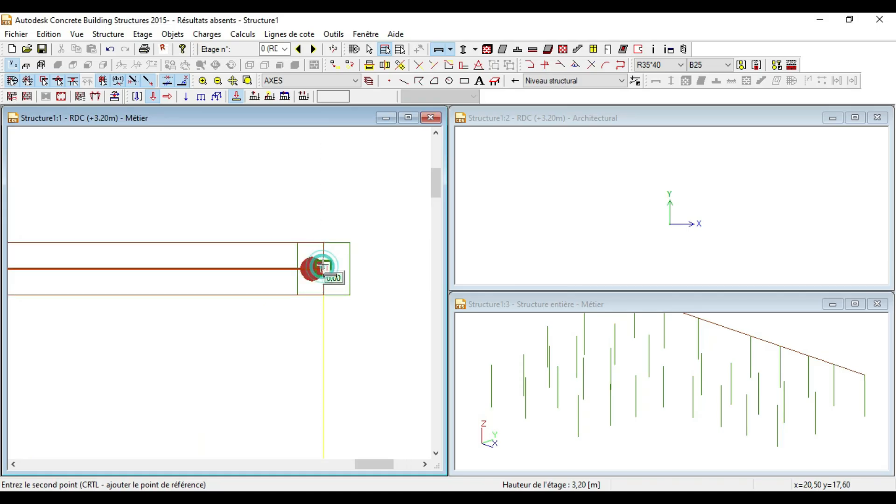
pyautogui.scroll(-5, 359, 213)
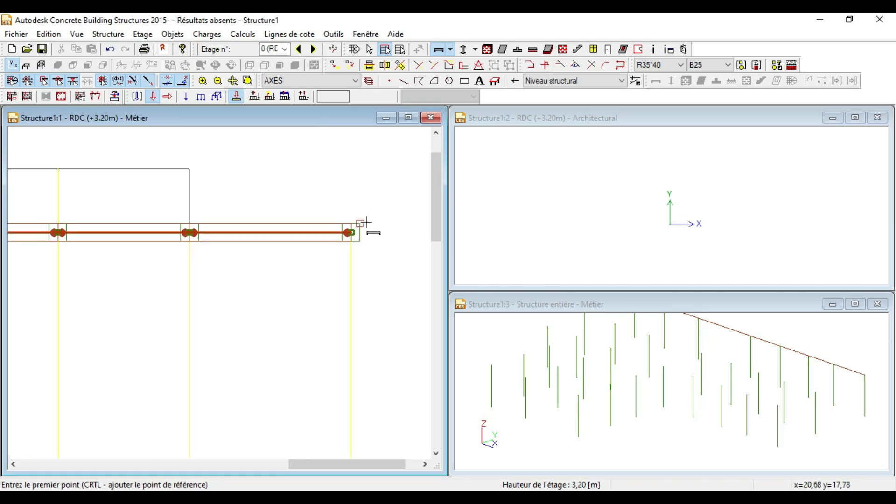
pyautogui.scroll(2, 116, 285)
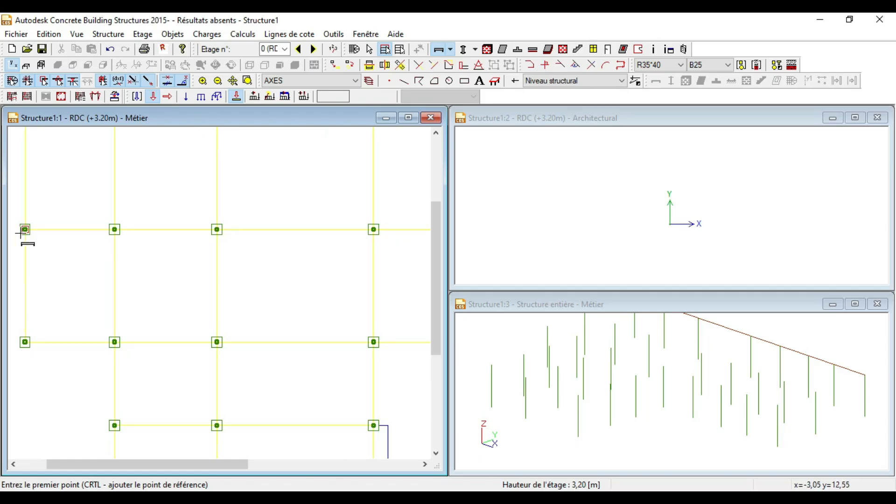
# Step: Draw the first beams along the second axis, starting at its left column
pyautogui.scroll(3, 36, 230)
pyautogui.click(61, 239)
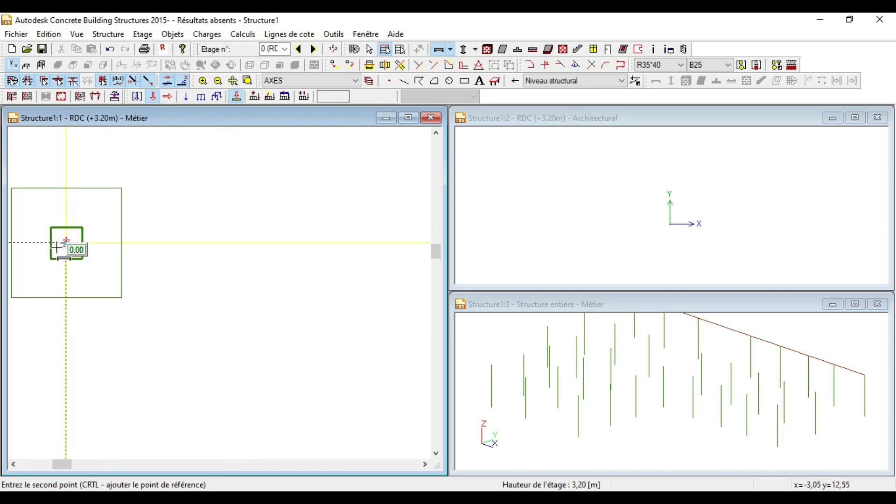
pyautogui.scroll(-2, 70, 245)
pyautogui.scroll(2, 325, 251)
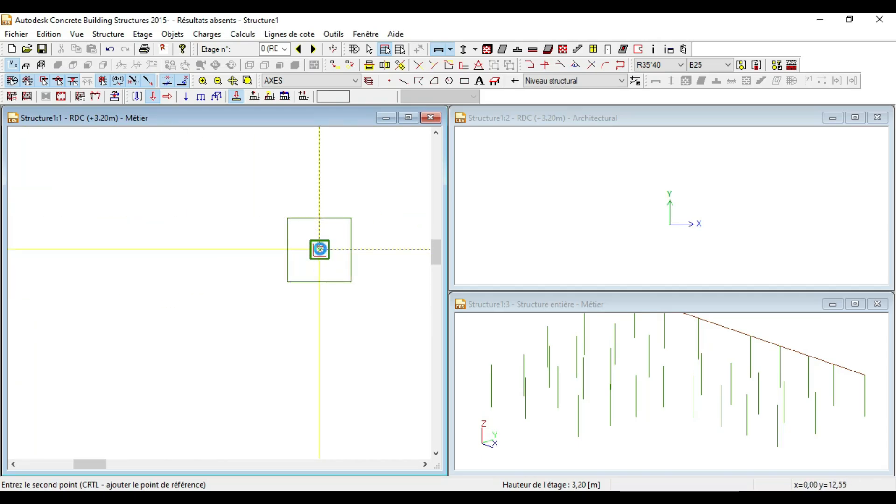
pyautogui.click(320, 250)
pyautogui.click(320, 249)
pyautogui.scroll(-3, 207, 283)
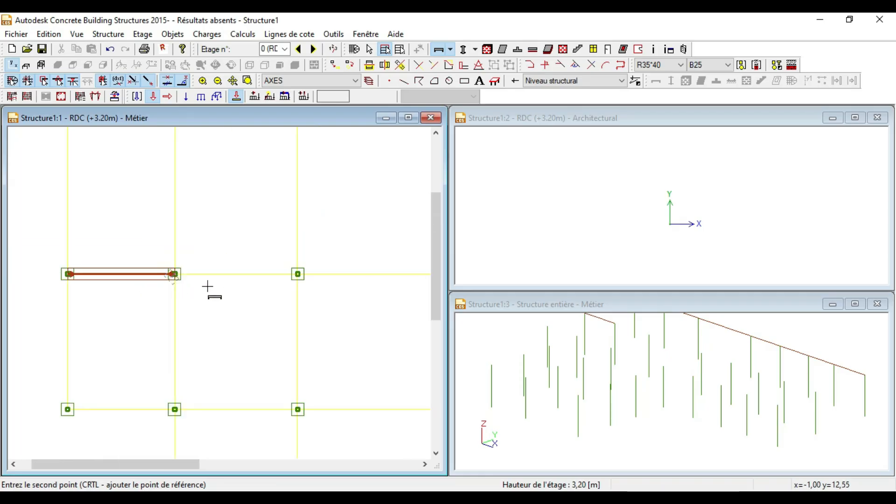
pyautogui.scroll(3, 298, 274)
pyautogui.click(302, 275)
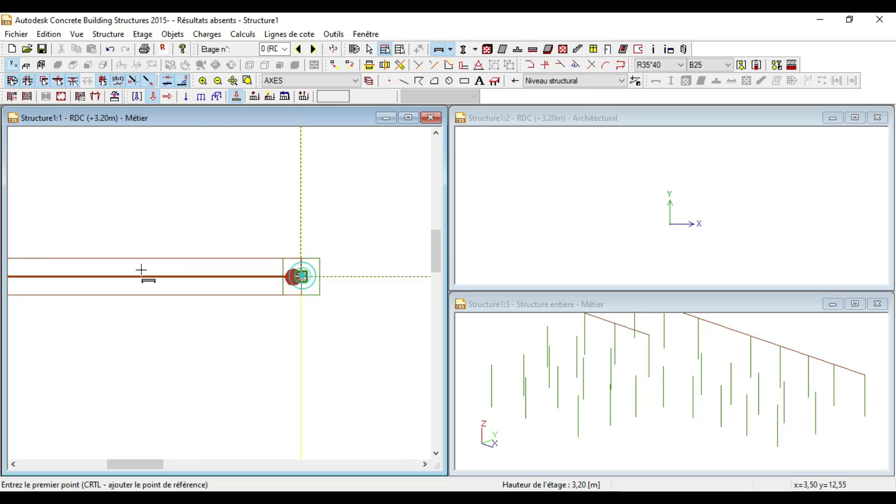
pyautogui.scroll(-3, 223, 304)
pyautogui.scroll(3, 208, 285)
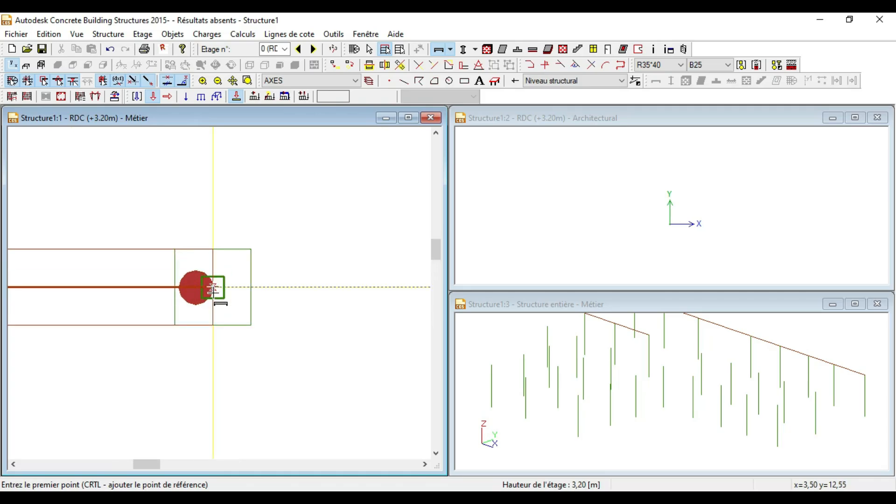
pyautogui.click(213, 285)
pyautogui.scroll(-5, 212, 285)
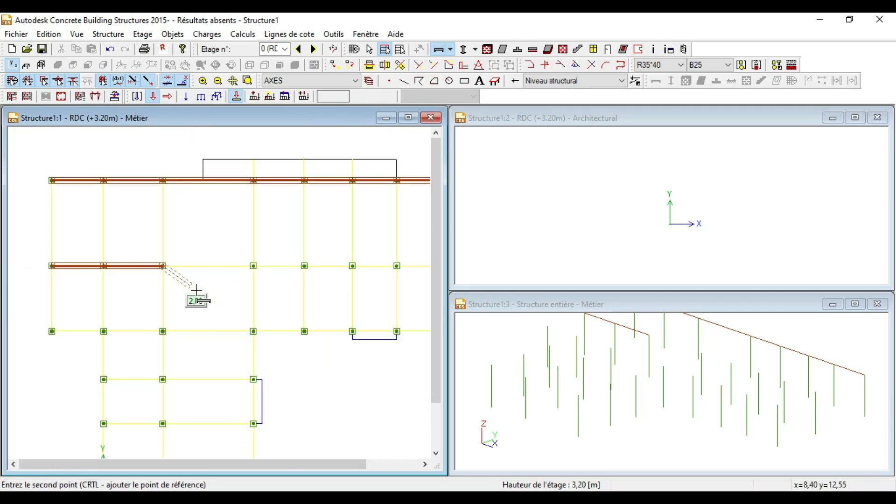
pyautogui.scroll(5, 248, 274)
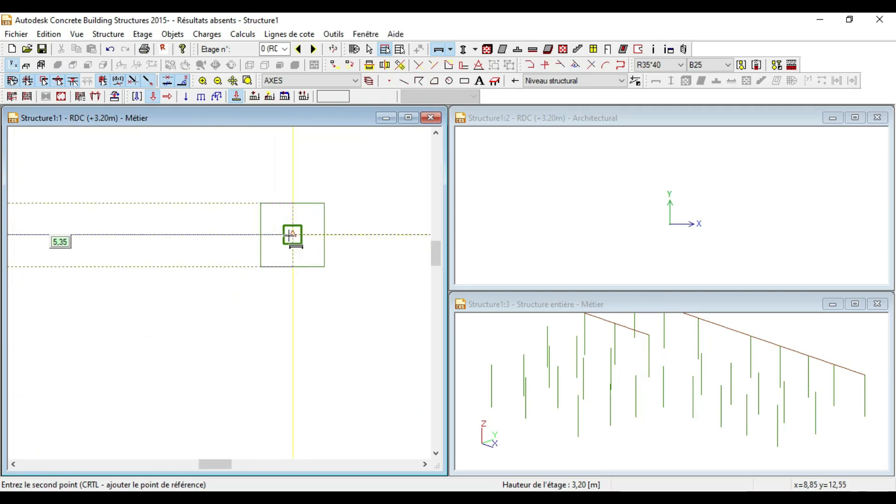
pyautogui.click(291, 234)
# Step: Complete the second-axis beams column to column through the last column of the row
pyautogui.click(291, 235)
pyautogui.scroll(-5, 140, 282)
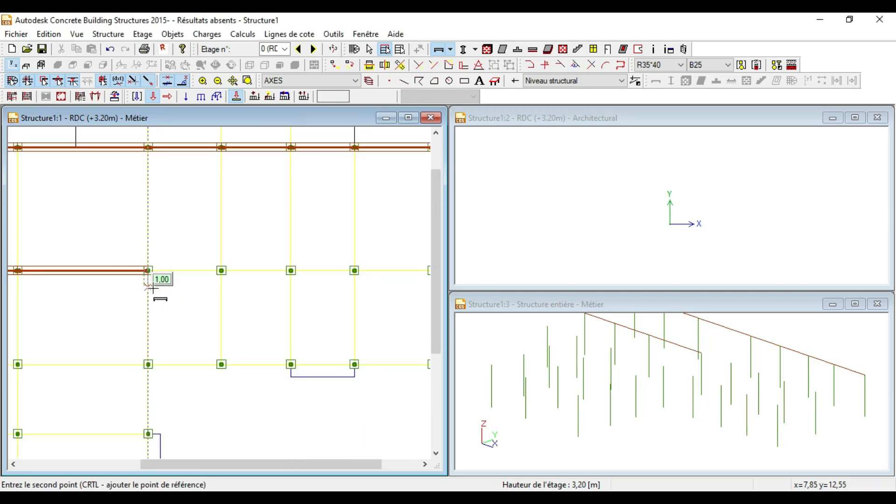
pyautogui.scroll(5, 216, 269)
pyautogui.click(242, 279)
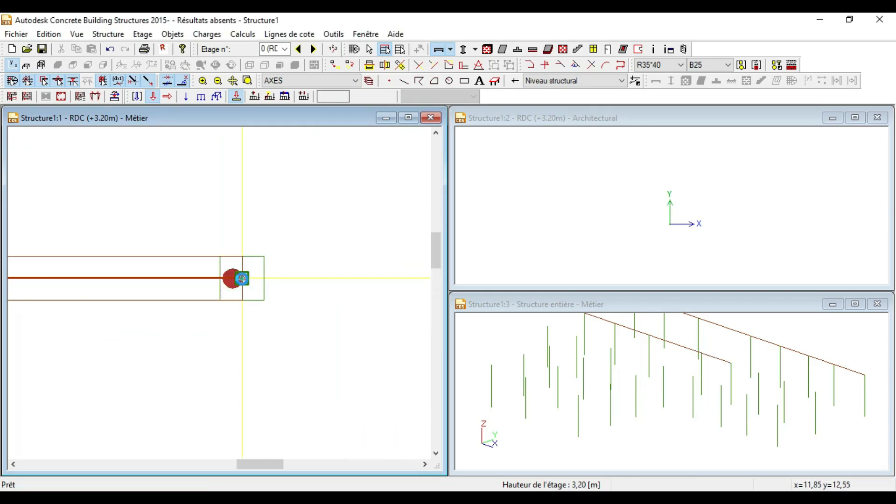
pyautogui.click(241, 277)
pyautogui.scroll(-5, 140, 304)
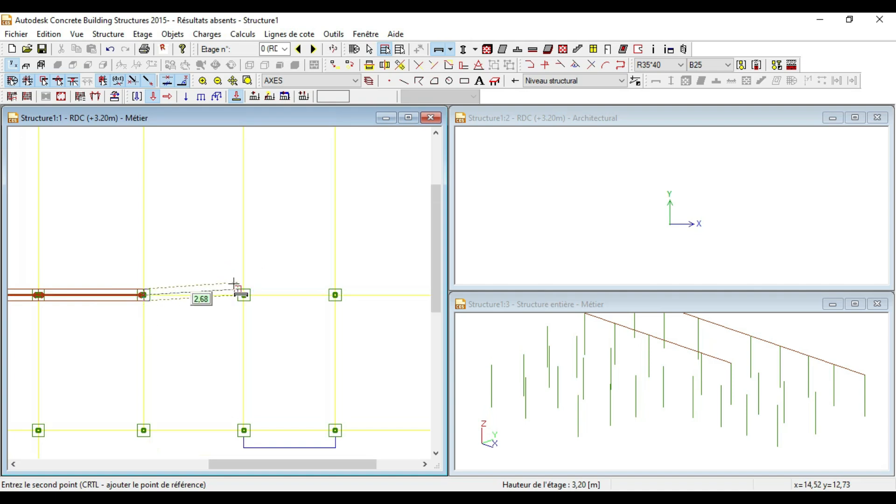
pyautogui.scroll(5, 242, 294)
pyautogui.click(264, 313)
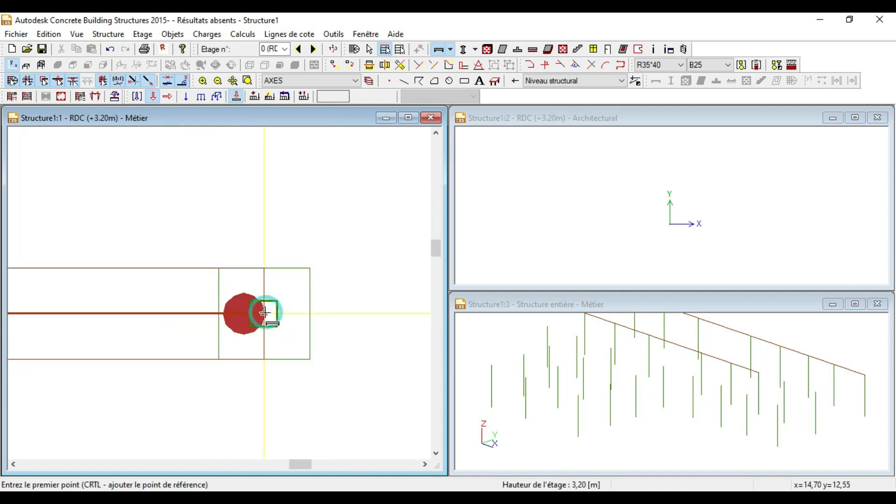
pyautogui.click(264, 312)
pyautogui.scroll(-8, 128, 314)
pyautogui.scroll(-2, 179, 335)
pyautogui.scroll(5, 285, 322)
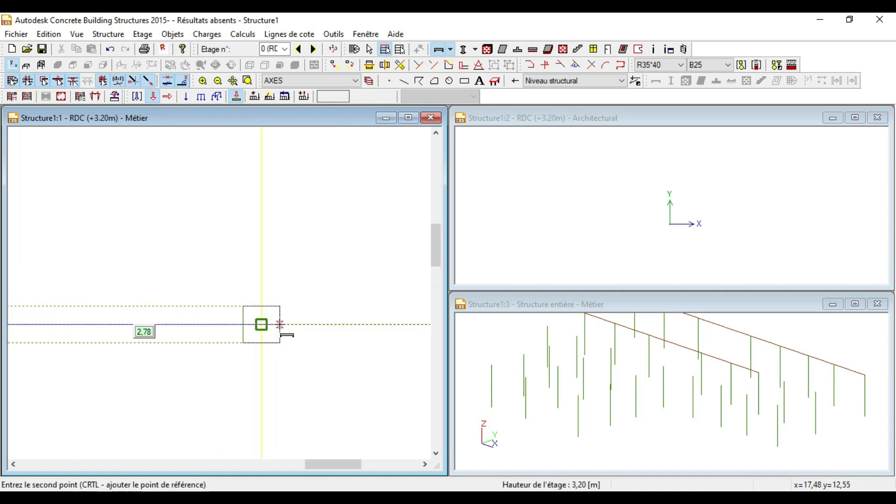
pyautogui.scroll(3, 280, 323)
pyautogui.click(288, 323)
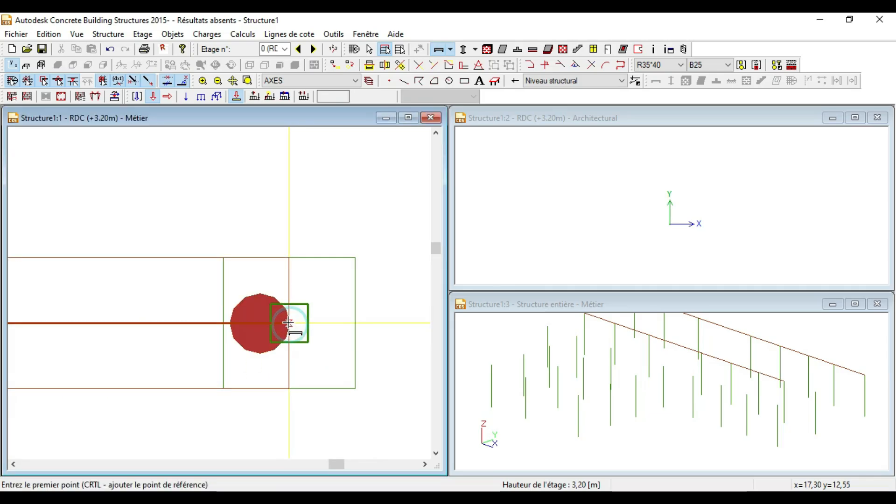
pyautogui.scroll(-3, 112, 335)
pyautogui.scroll(3, 320, 341)
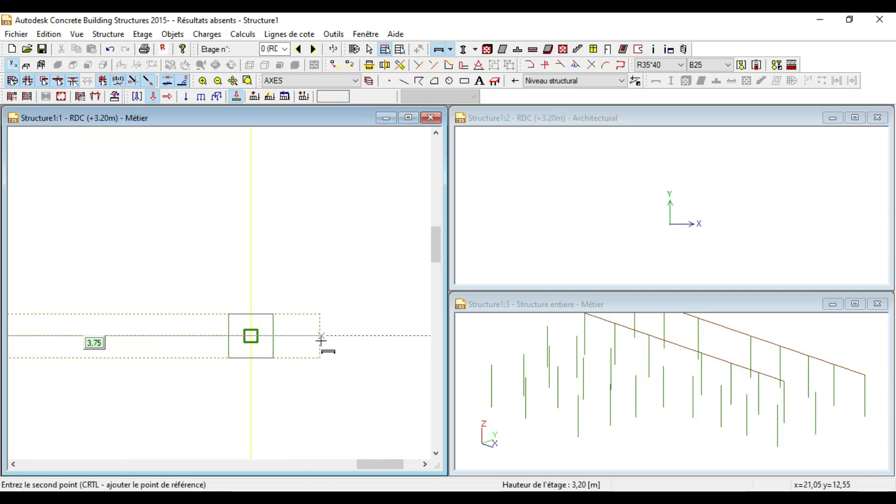
pyautogui.click(246, 333)
pyautogui.scroll(-2, 242, 330)
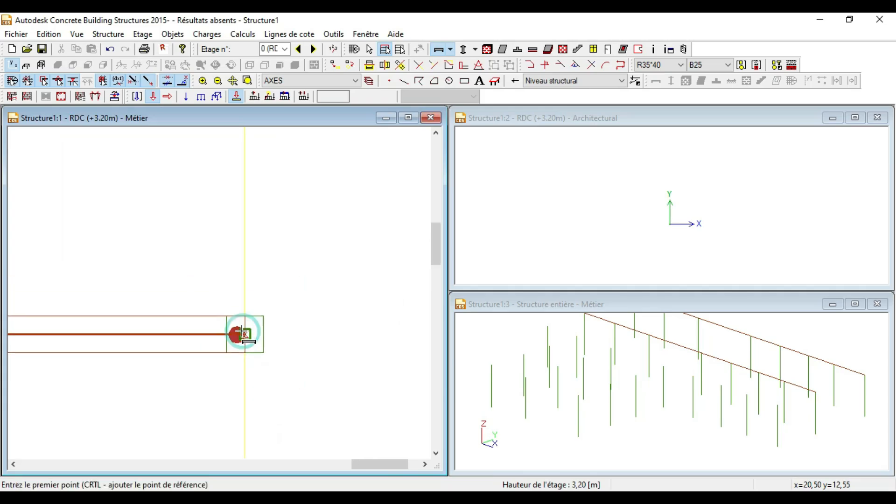
pyautogui.scroll(-3, 242, 331)
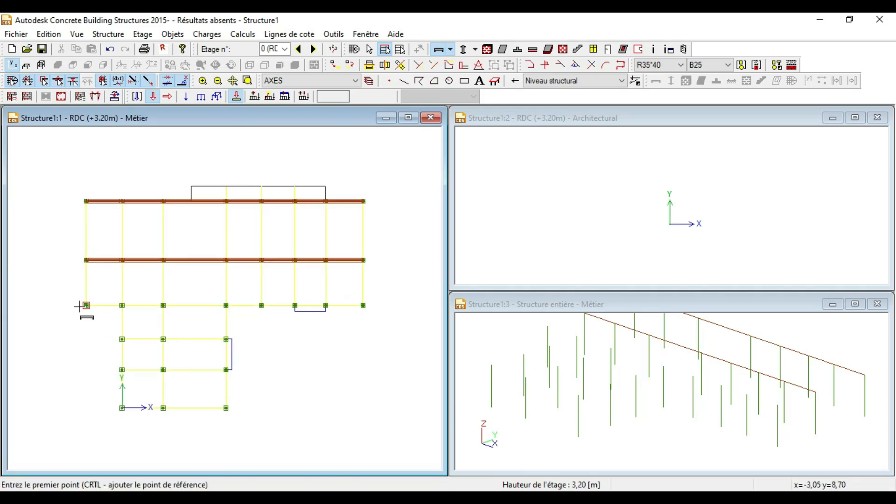
# Step: Draw the first third-row beams, starting from the lower-left column
pyautogui.scroll(5, 80, 306)
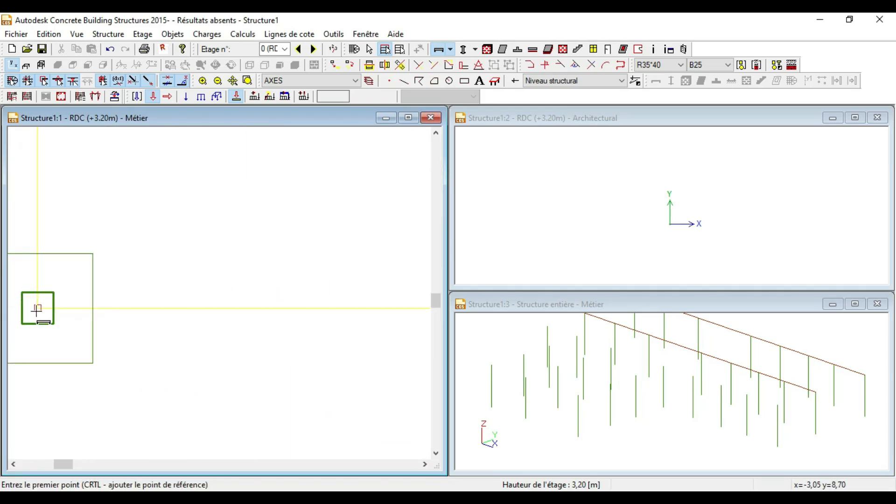
pyautogui.click(37, 307)
pyautogui.scroll(-2, 23, 322)
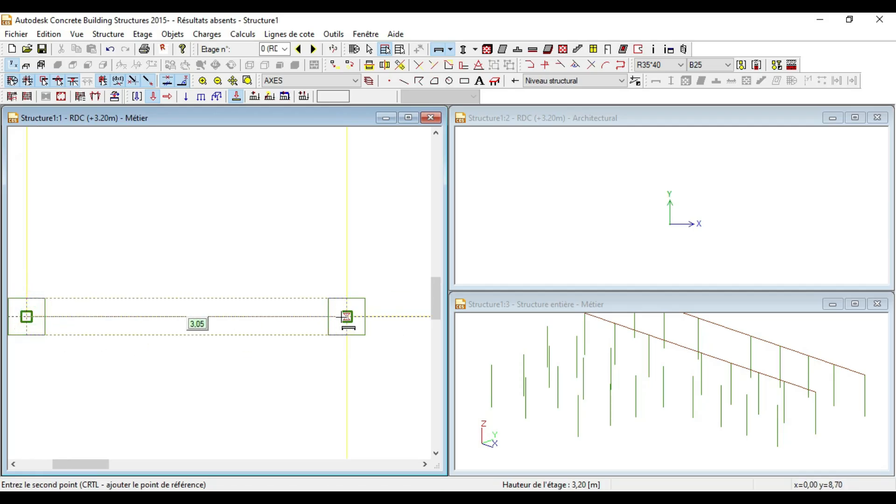
pyautogui.click(346, 317)
pyautogui.click(347, 318)
pyautogui.scroll(-3, 100, 334)
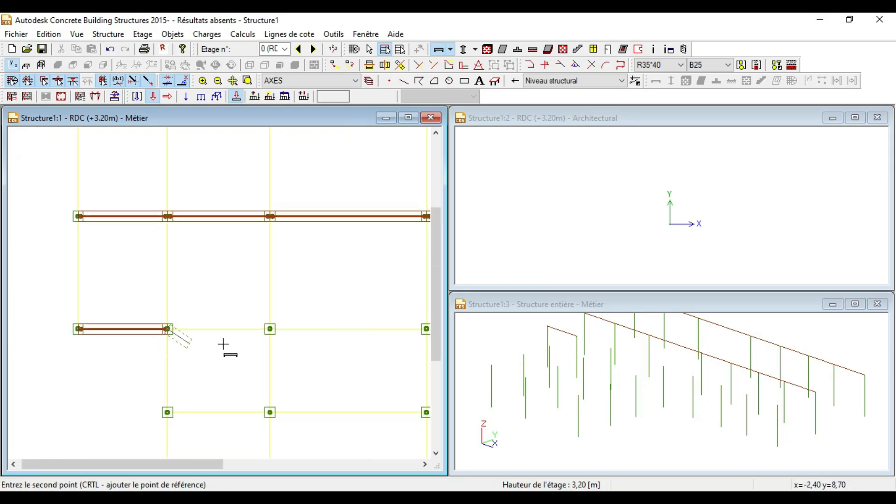
pyautogui.scroll(3, 273, 325)
pyautogui.scroll(-3, 146, 333)
pyautogui.scroll(5, 184, 329)
pyautogui.click(187, 321)
pyautogui.scroll(-4, 126, 321)
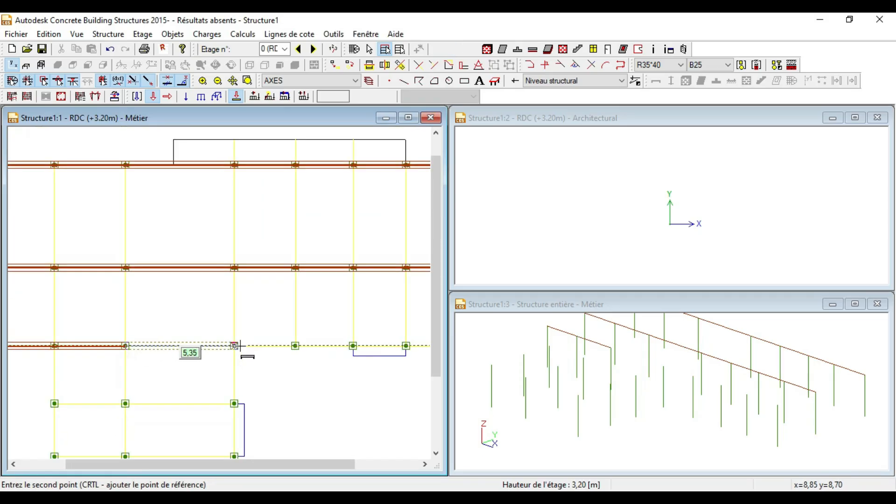
pyautogui.scroll(5, 239, 345)
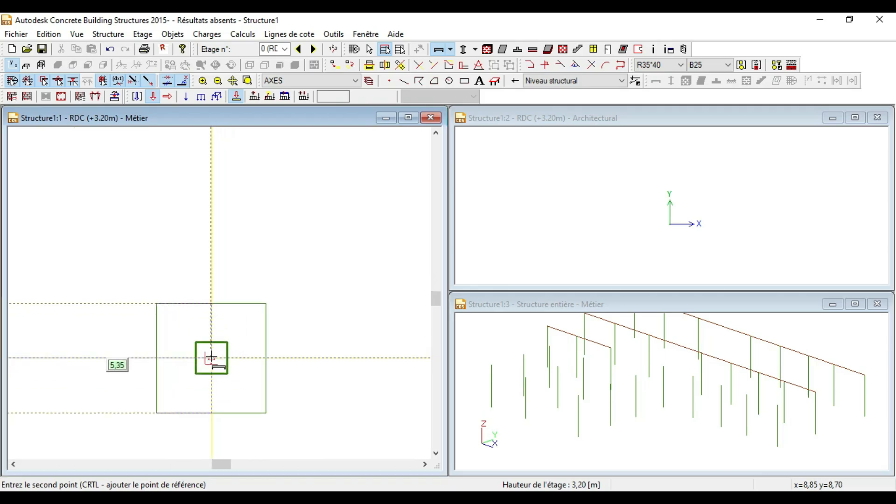
pyautogui.click(211, 357)
pyautogui.click(211, 357)
pyautogui.scroll(-4, 128, 319)
pyautogui.scroll(-3, 127, 317)
pyautogui.scroll(3, 289, 336)
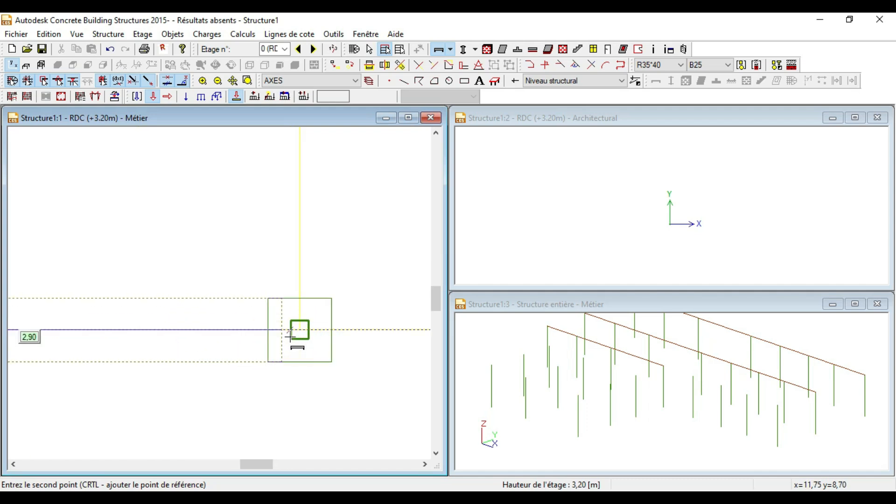
pyautogui.click(300, 330)
# Step: Continue the third-row beams column to column and finish the last beam of the row
pyautogui.click(286, 330)
pyautogui.scroll(-3, 103, 341)
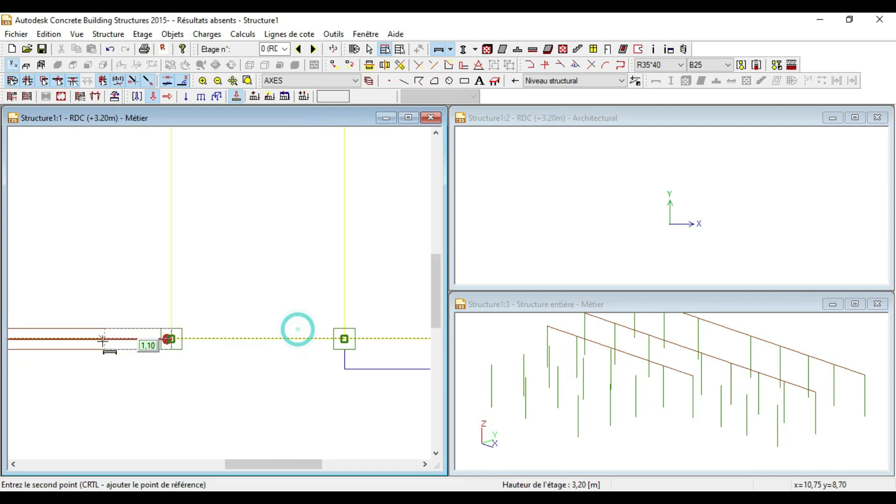
pyautogui.scroll(3, 327, 339)
pyautogui.click(379, 340)
pyautogui.click(378, 340)
pyautogui.scroll(-3, 372, 330)
pyautogui.scroll(3, 121, 346)
pyautogui.scroll(-3, 122, 345)
pyautogui.scroll(4, 205, 326)
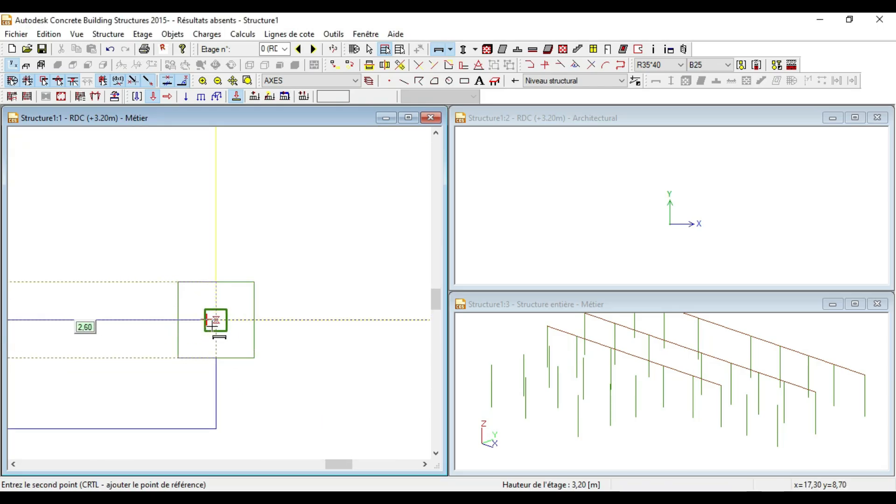
pyautogui.click(216, 319)
pyautogui.click(215, 320)
pyautogui.scroll(-7, 83, 340)
pyautogui.scroll(6, 308, 332)
pyautogui.click(325, 349)
pyautogui.scroll(-6, 340, 336)
pyautogui.scroll(3, 231, 308)
pyautogui.scroll(3, 103, 392)
# Step: Finish the beam at the lower wing's right column and add a beam between the next column pair
pyautogui.scroll(-2, 140, 280)
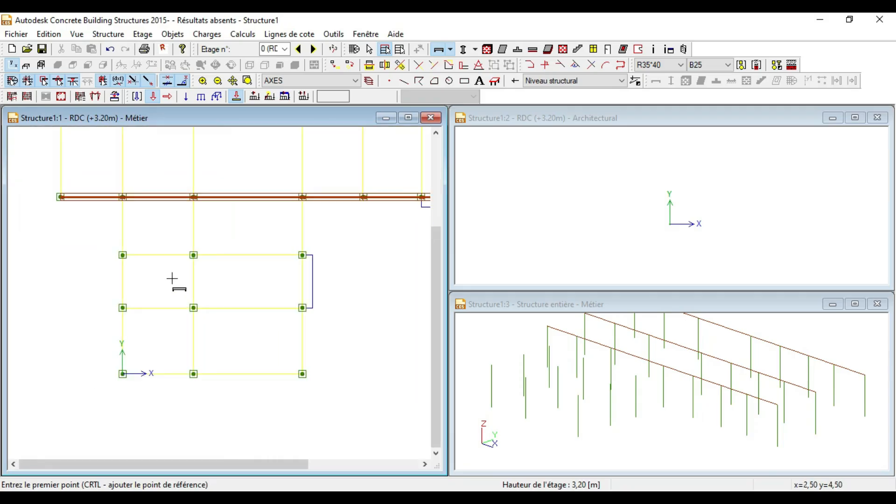
pyautogui.scroll(3, 122, 255)
pyautogui.scroll(3, 124, 256)
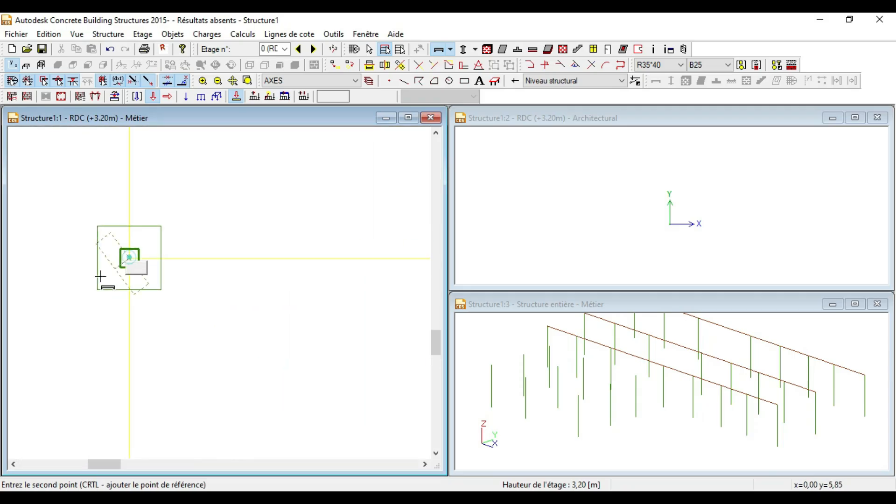
pyautogui.scroll(-3, 129, 257)
pyautogui.scroll(2, 366, 270)
pyautogui.scroll(2, 368, 274)
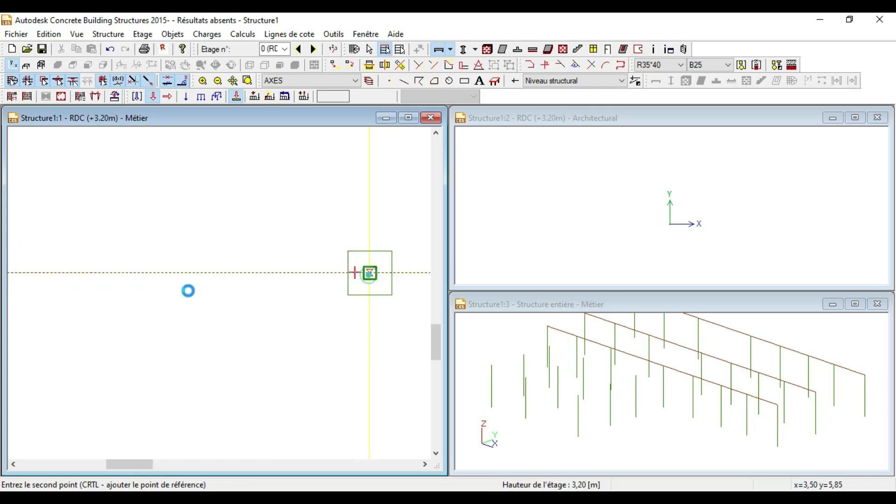
pyautogui.click(369, 273)
pyautogui.scroll(-3, 253, 303)
pyautogui.scroll(5, 238, 292)
pyautogui.click(243, 294)
pyautogui.scroll(-4, 100, 280)
pyautogui.scroll(5, 216, 291)
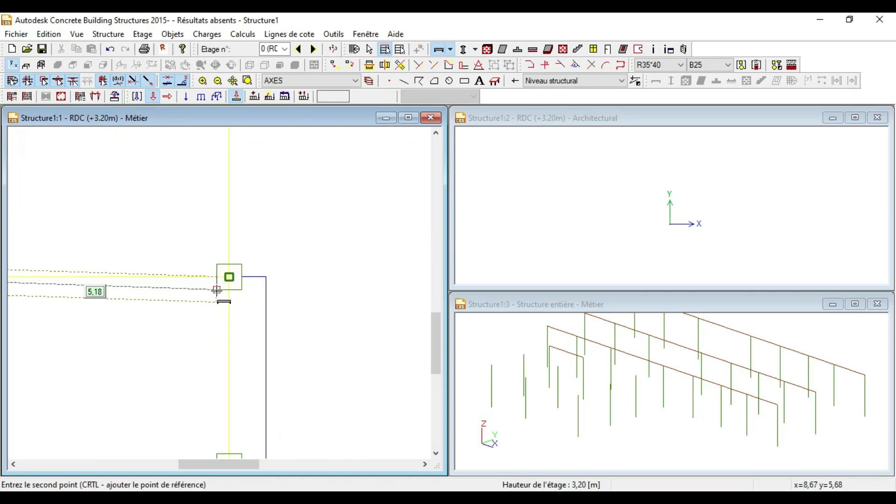
pyautogui.scroll(2, 217, 290)
pyautogui.click(240, 262)
pyautogui.scroll(-2, 316, 248)
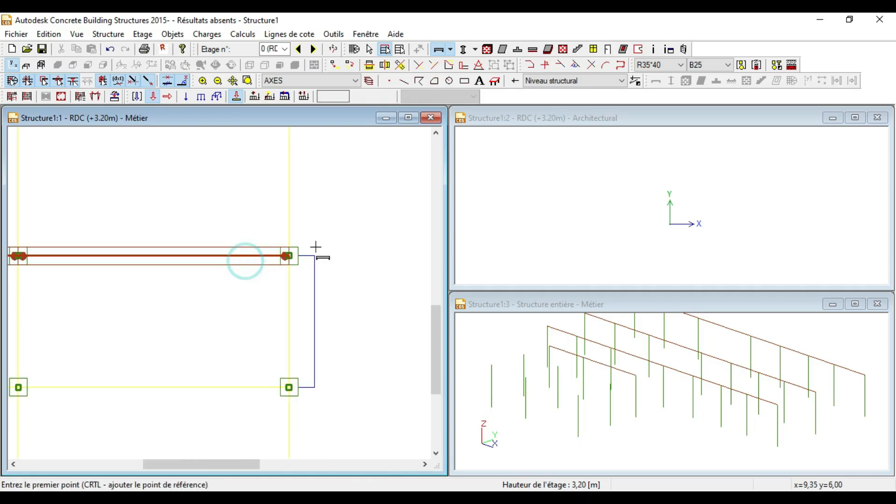
pyautogui.scroll(-3, 316, 247)
pyautogui.scroll(4, 125, 298)
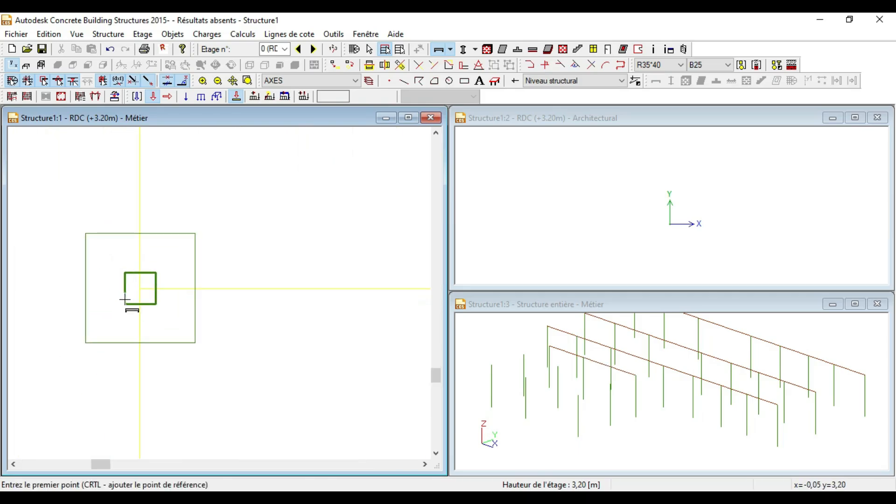
pyautogui.scroll(-4, 186, 350)
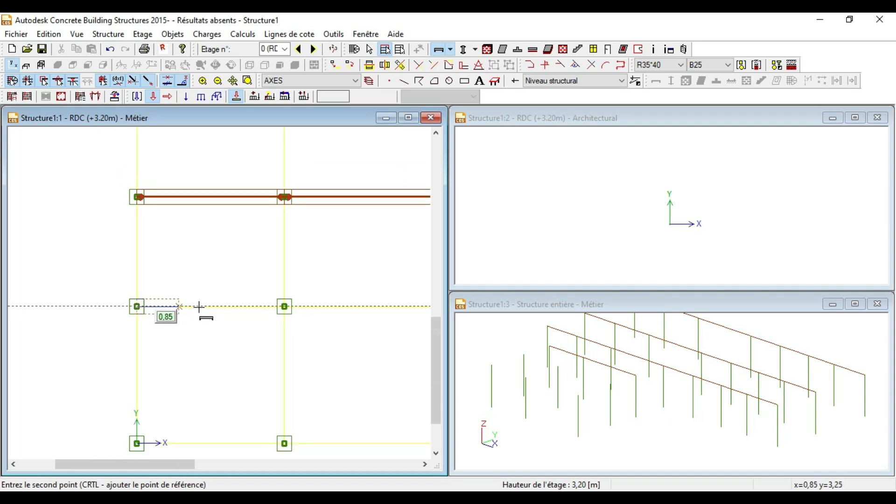
pyautogui.scroll(4, 285, 311)
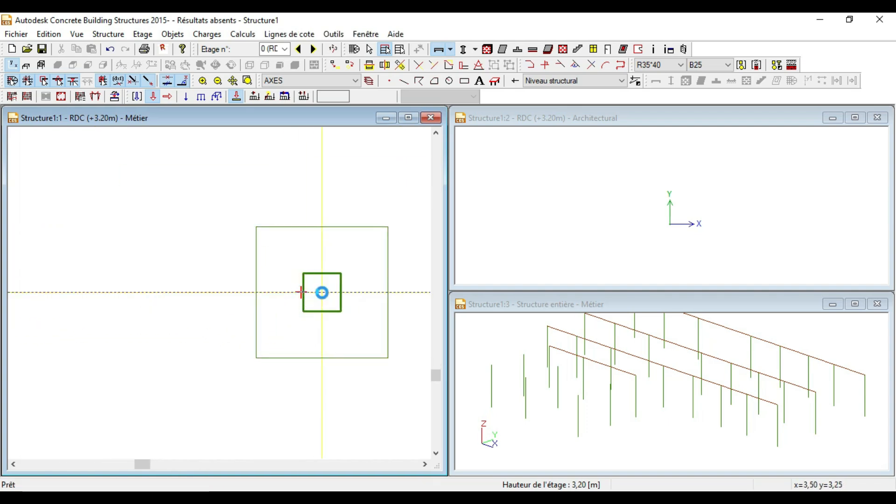
# Step: Add the remaining lower-wing beams, including a two-span run from the origin column rightward
pyautogui.click(300, 293)
pyautogui.scroll(-2, 140, 315)
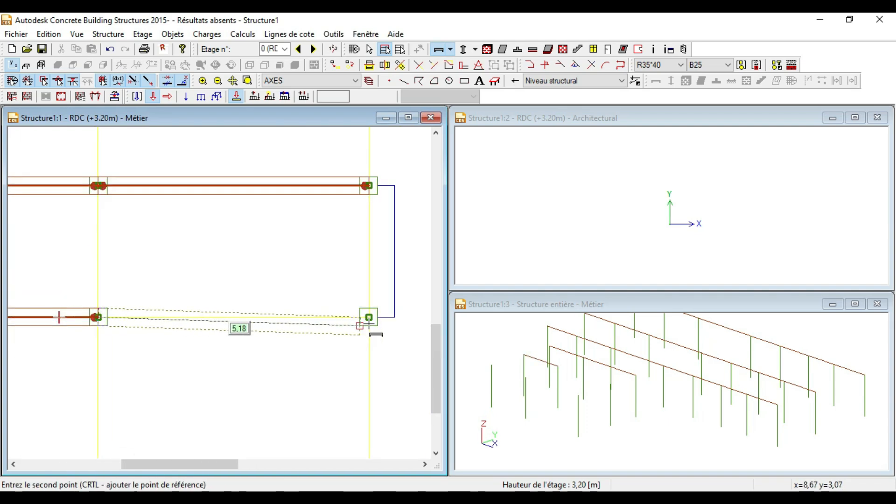
pyautogui.scroll(2, 368, 322)
pyautogui.click(365, 329)
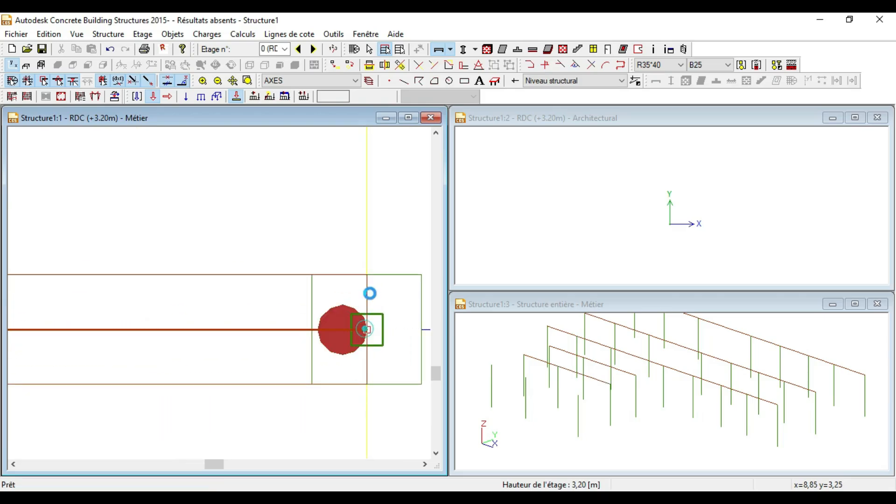
pyautogui.scroll(-3, 331, 261)
pyautogui.scroll(5, 118, 315)
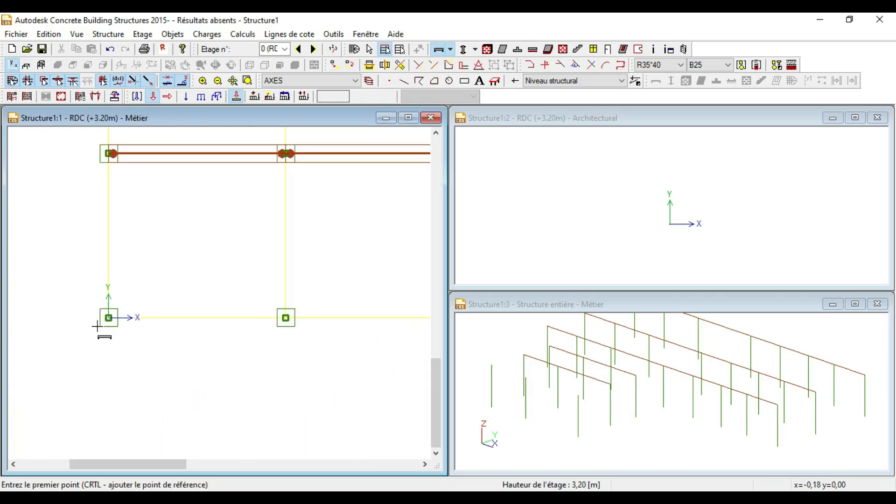
pyautogui.click(145, 293)
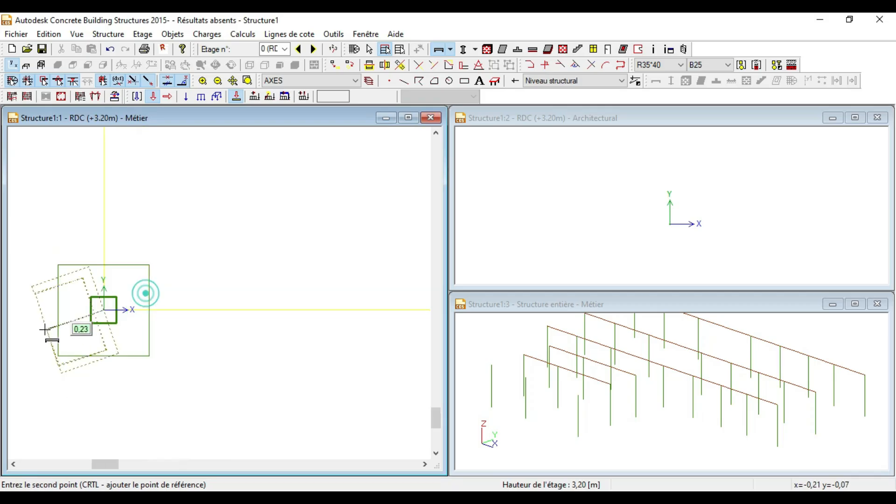
pyautogui.scroll(-4, 144, 294)
pyautogui.scroll(3, 142, 343)
pyautogui.scroll(2, 140, 342)
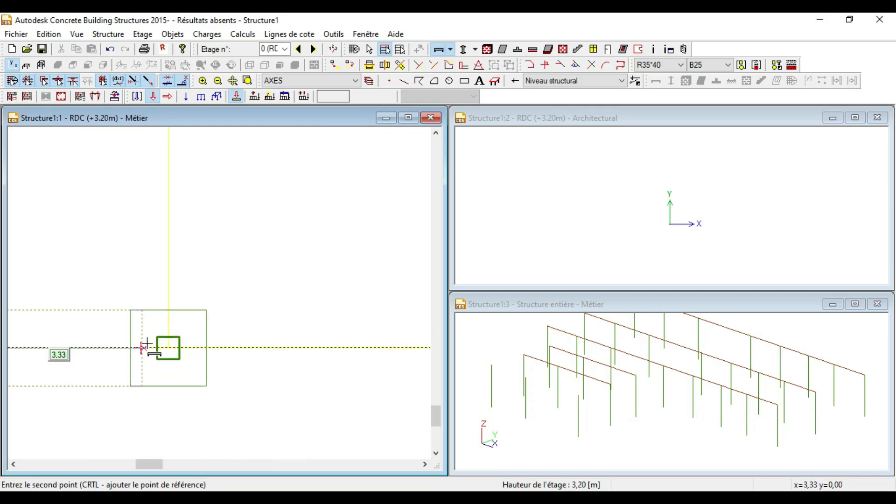
pyautogui.click(168, 347)
pyautogui.click(169, 346)
pyautogui.scroll(-4, 80, 334)
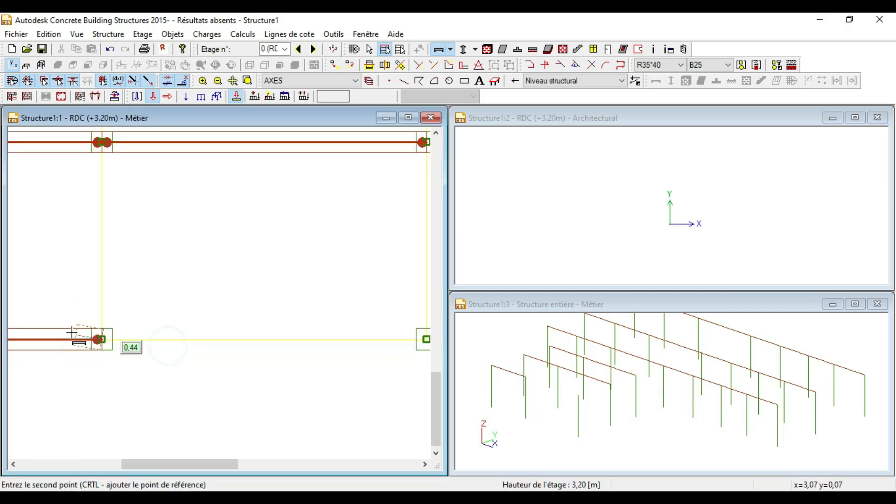
pyautogui.scroll(5, 207, 337)
pyautogui.click(245, 343)
pyautogui.scroll(-5, 237, 366)
# Step: Draw two R35*40 beams up the left column line, ending at the top-left node
pyautogui.scroll(3, 145, 275)
pyautogui.scroll(5, 71, 298)
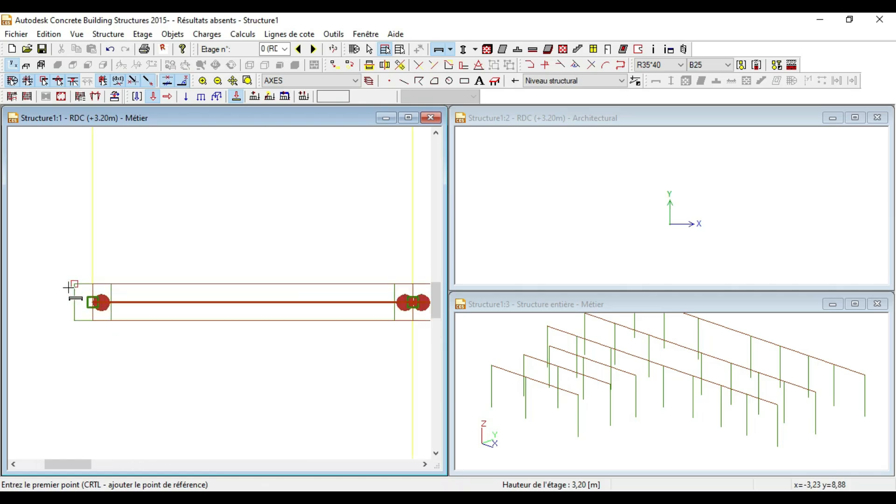
pyautogui.scroll(3, 70, 288)
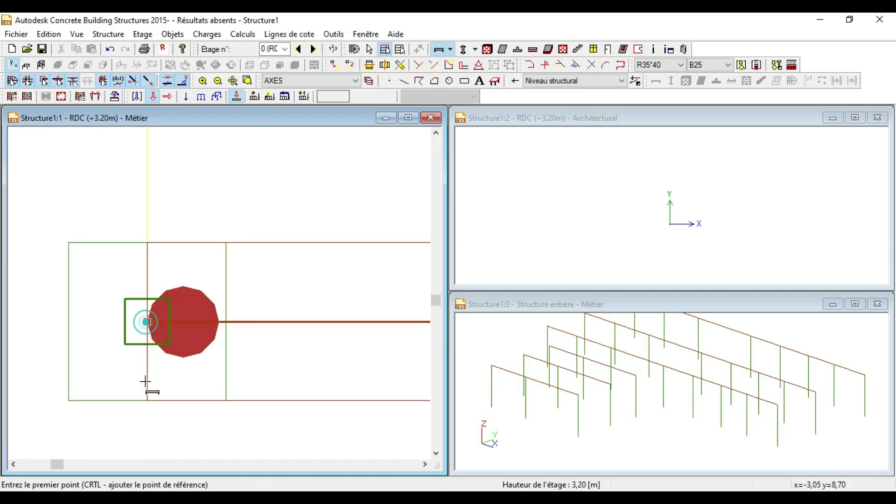
pyautogui.click(147, 322)
pyautogui.scroll(-5, 147, 327)
pyautogui.scroll(4, 91, 246)
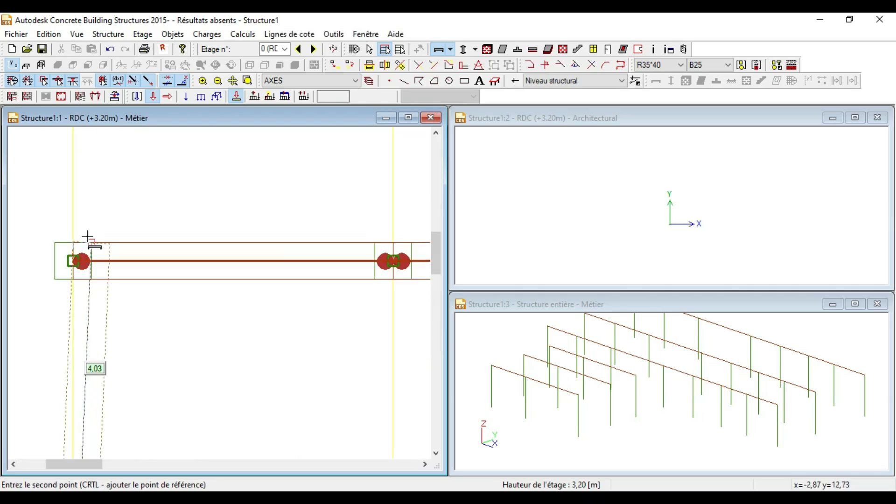
pyautogui.click(72, 261)
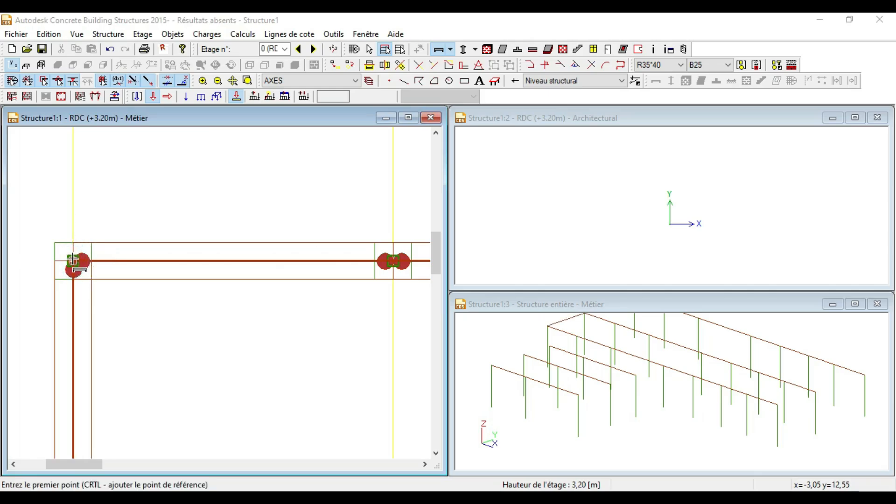
pyautogui.click(71, 260)
pyautogui.scroll(-5, 72, 261)
pyautogui.scroll(5, 52, 181)
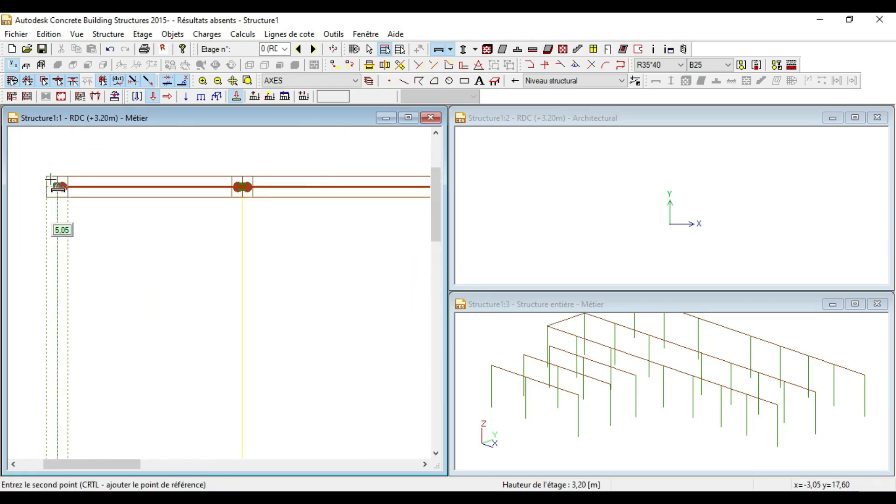
pyautogui.click(55, 179)
pyautogui.scroll(-2, 205, 173)
pyautogui.scroll(-3, 209, 187)
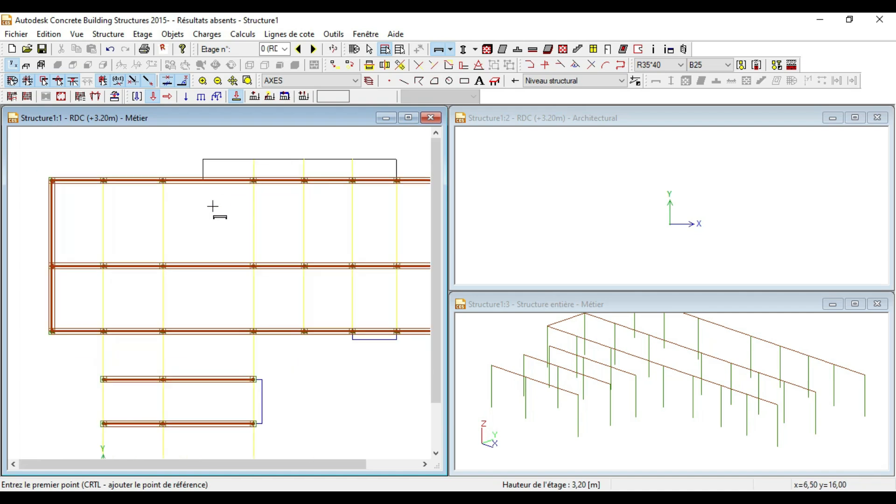
pyautogui.scroll(1, 140, 294)
pyautogui.scroll(-4, 136, 371)
pyautogui.scroll(4, 128, 392)
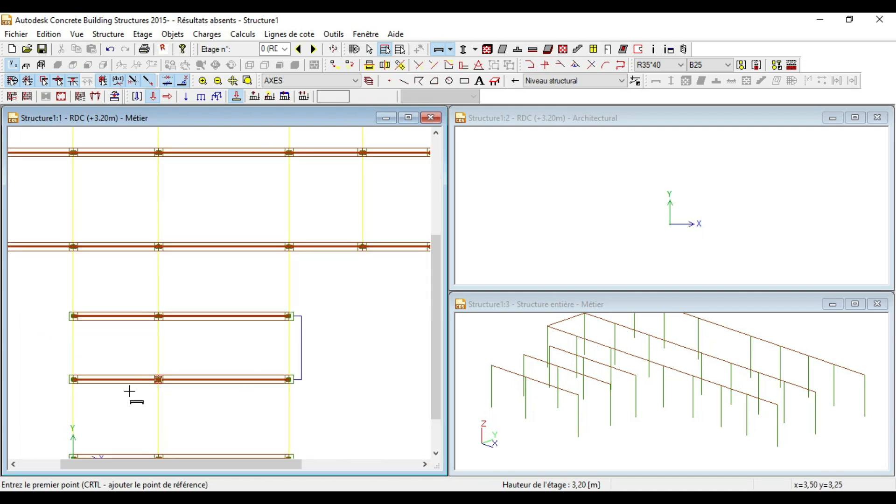
pyautogui.scroll(-2, 126, 339)
pyautogui.scroll(5, 92, 433)
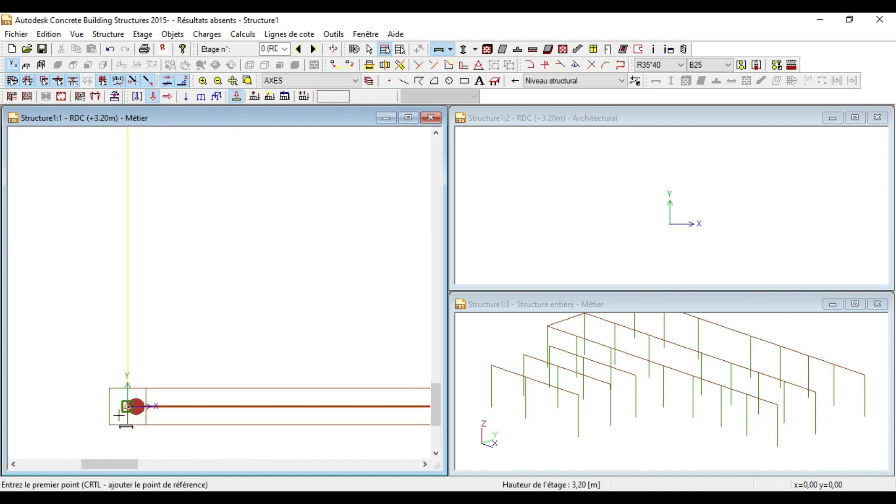
# Step: Chain R35*40 beams from the bottom-left node up through the next column nodes
pyautogui.click(127, 406)
pyautogui.scroll(-3, 128, 410)
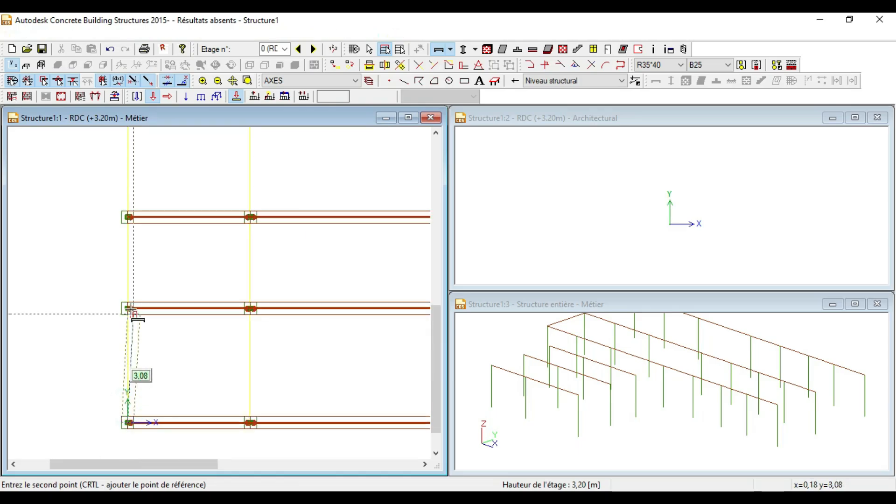
pyautogui.scroll(3, 130, 310)
pyautogui.click(114, 302)
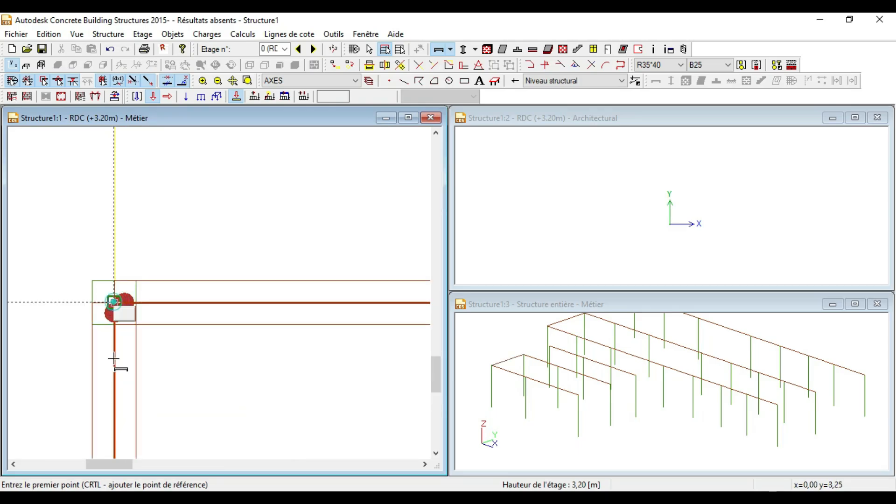
pyautogui.click(114, 303)
pyautogui.scroll(-3, 110, 300)
pyautogui.scroll(3, 123, 247)
pyautogui.click(122, 246)
pyautogui.click(123, 260)
pyautogui.scroll(-3, 123, 260)
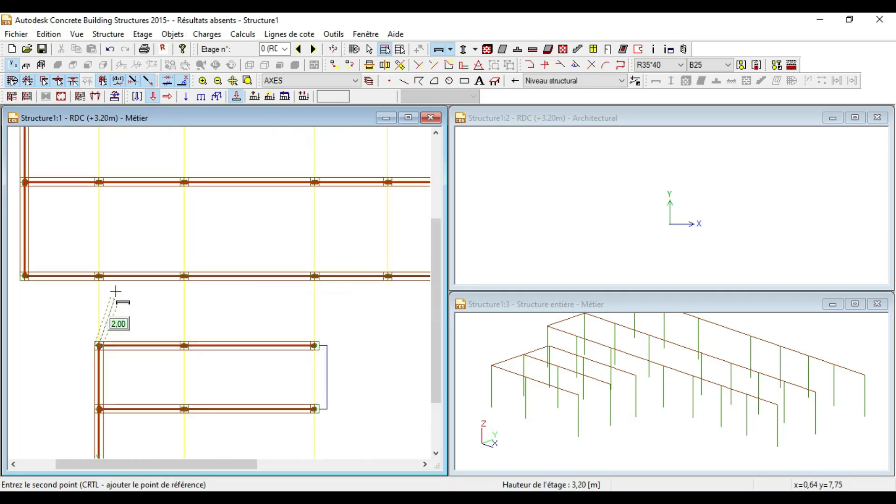
pyautogui.scroll(3, 92, 260)
pyautogui.click(92, 259)
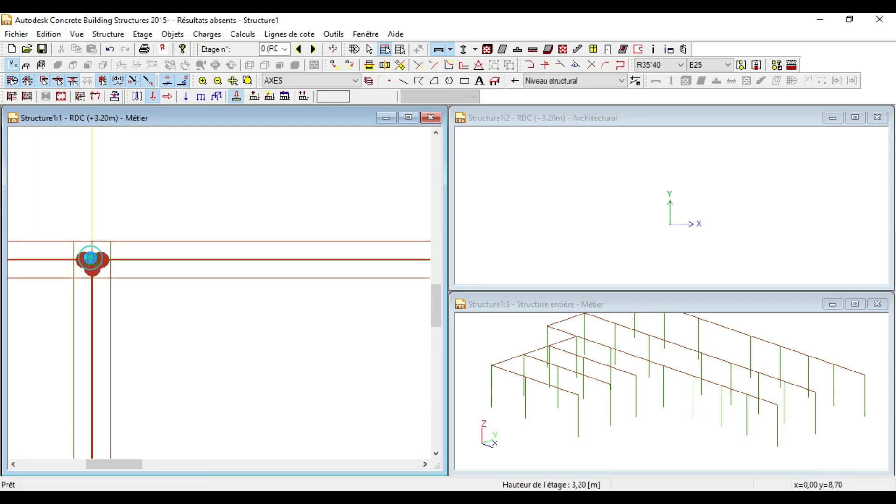
# Step: Finish the left line with beam spans up to the top column, the last 5.05 long
pyautogui.click(90, 336)
pyautogui.scroll(-3, 91, 336)
pyautogui.scroll(3, 90, 254)
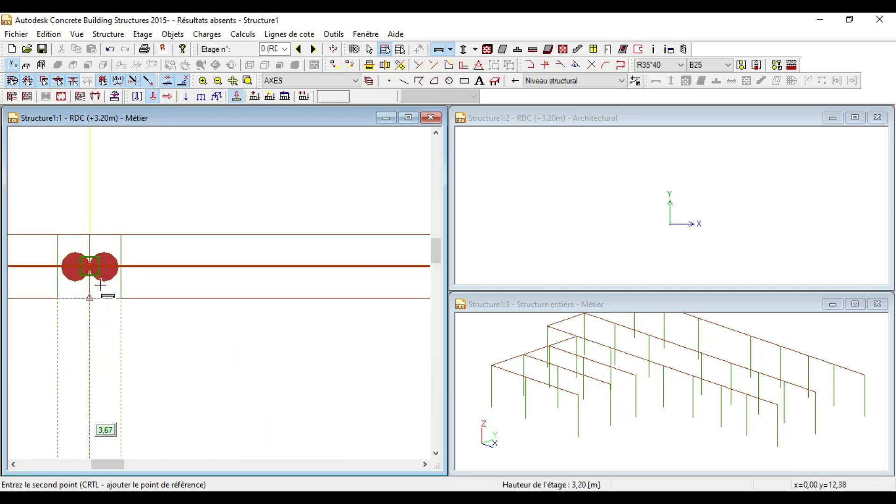
pyautogui.scroll(1, 100, 284)
pyautogui.click(88, 262)
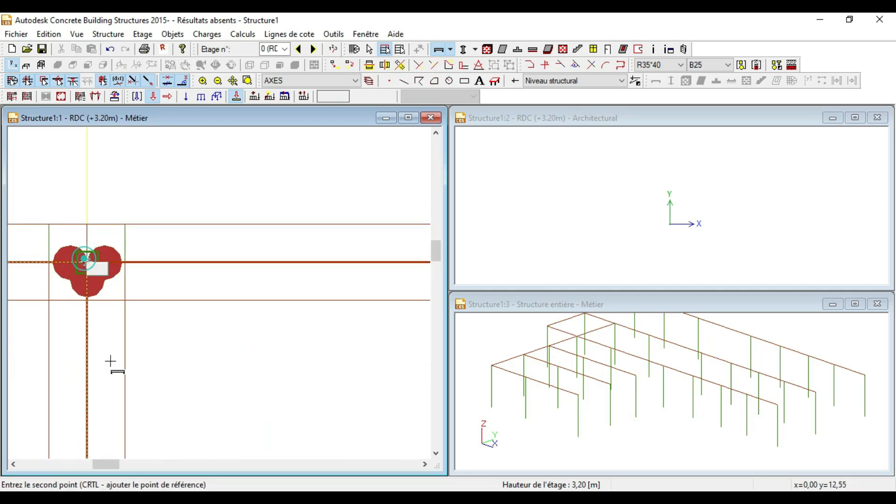
pyautogui.scroll(-3, 111, 362)
pyautogui.scroll(3, 100, 214)
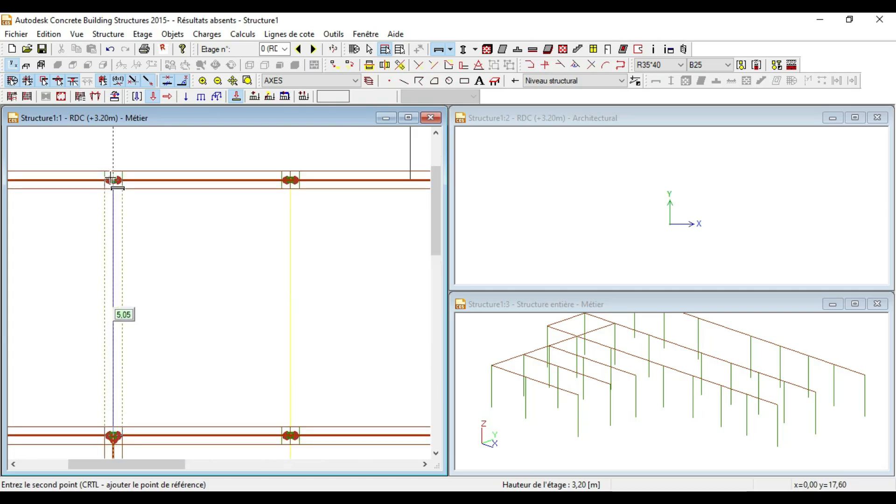
pyautogui.click(112, 177)
pyautogui.scroll(-4, 192, 186)
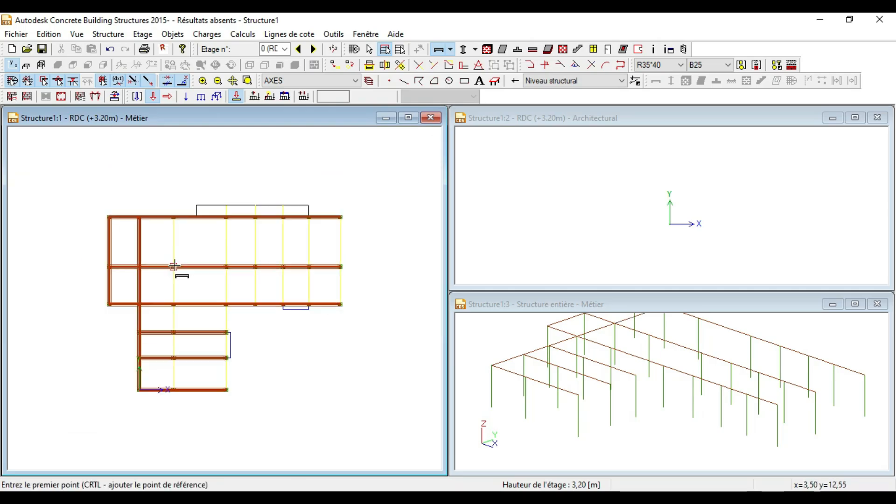
# Step: Place R35*40 beams from the bottom column of the x = 3.50 line upward
pyautogui.scroll(2, 156, 415)
pyautogui.scroll(-1, 145, 400)
pyautogui.scroll(5, 160, 415)
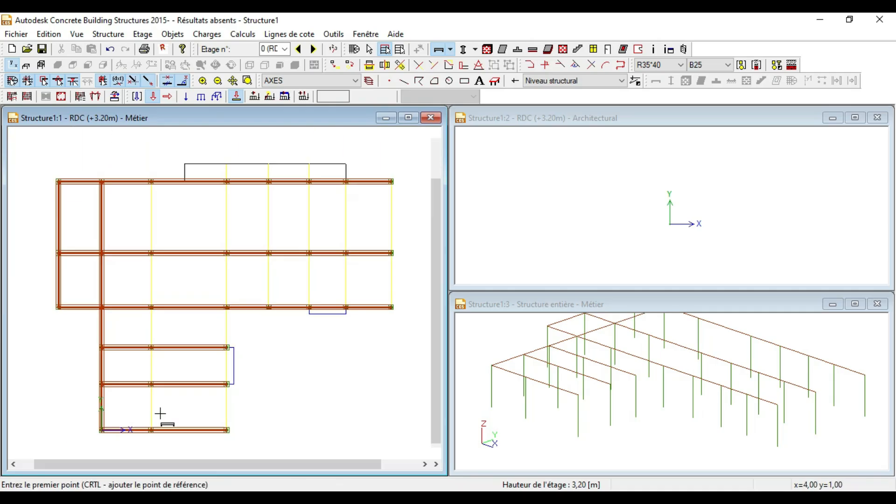
pyautogui.scroll(-3, 148, 393)
pyautogui.scroll(5, 146, 405)
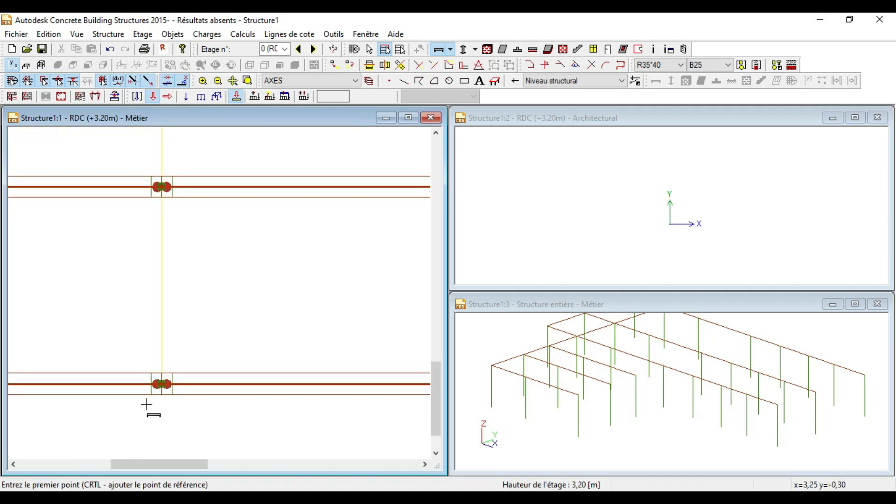
pyautogui.click(166, 380)
pyautogui.scroll(-3, 164, 380)
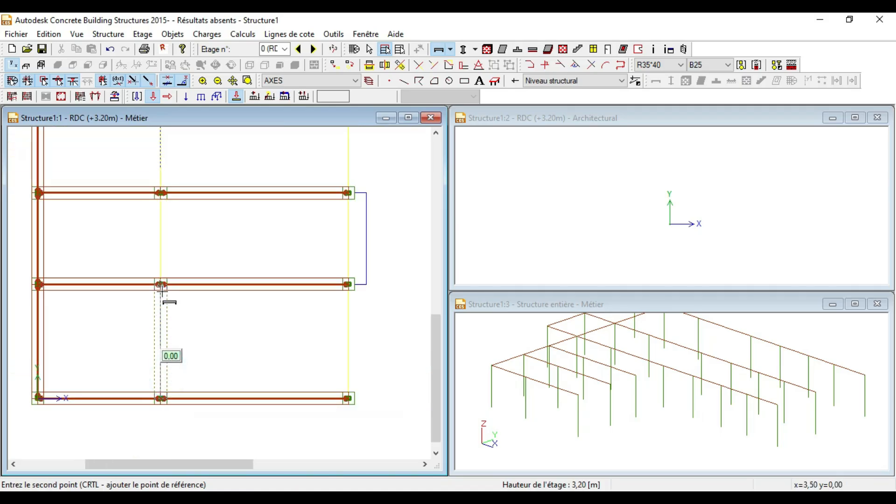
pyautogui.scroll(4, 162, 289)
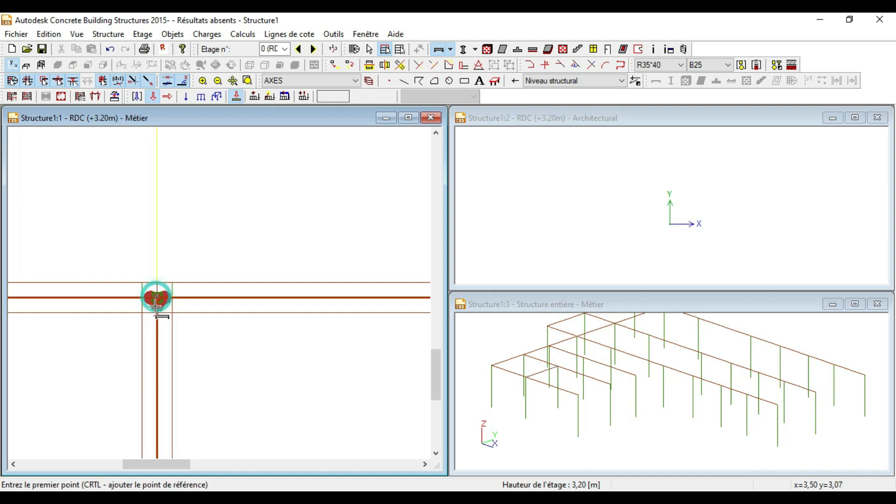
pyautogui.scroll(-2, 155, 315)
pyautogui.scroll(4, 159, 267)
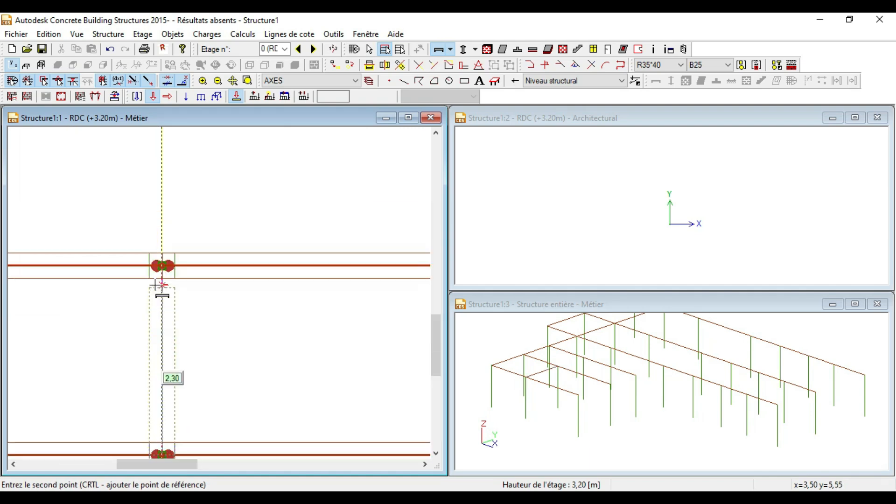
pyautogui.click(169, 245)
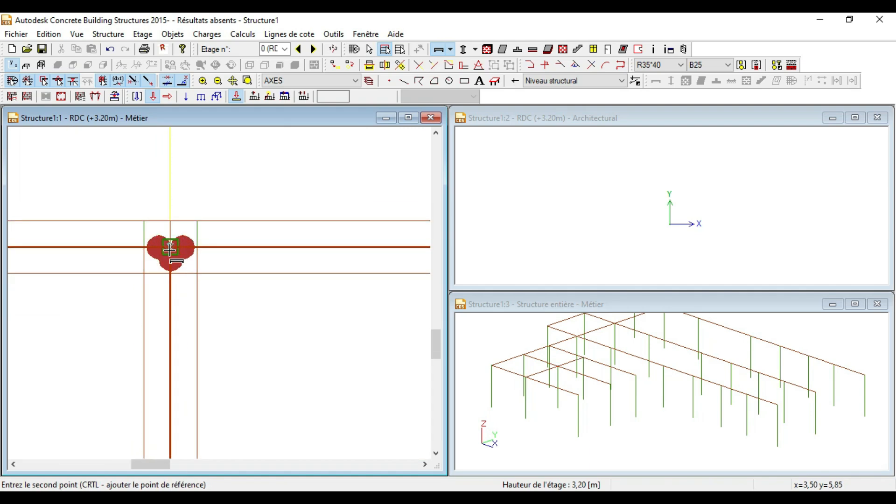
pyautogui.scroll(-3, 169, 327)
pyautogui.scroll(3, 163, 188)
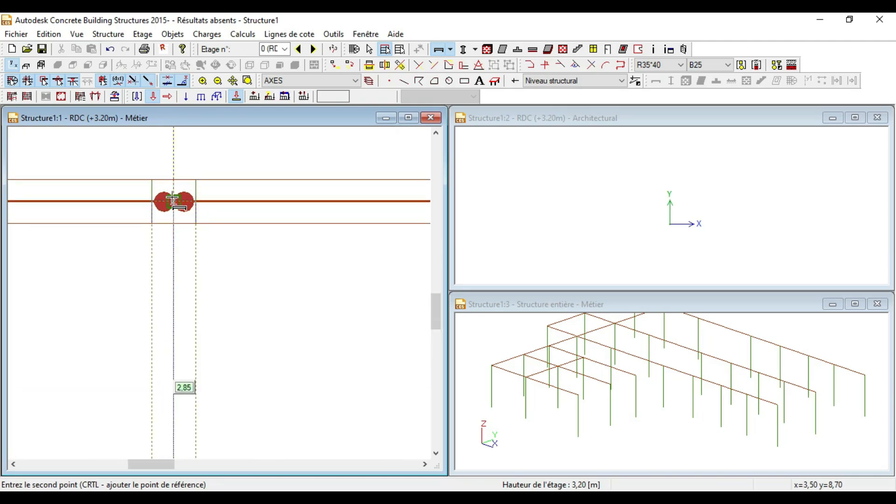
pyautogui.click(174, 201)
# Step: Complete the x = 3.50 line with the 3.85 and 5.05 spans to y = 17.60
pyautogui.scroll(-4, 164, 250)
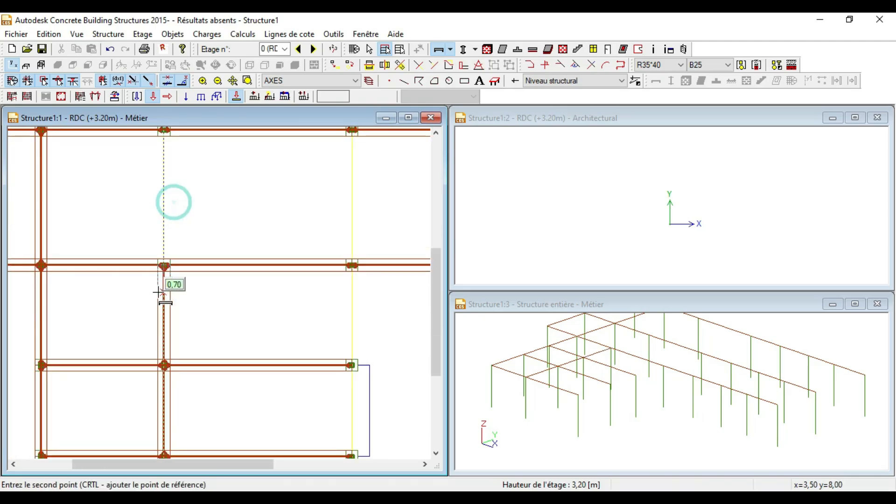
pyautogui.scroll(4, 161, 209)
pyautogui.scroll(2, 173, 221)
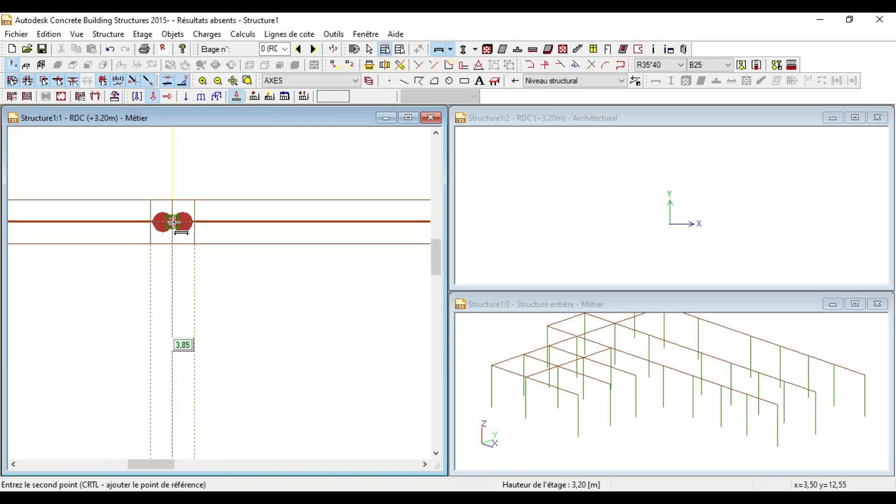
pyautogui.click(173, 222)
pyautogui.click(172, 221)
pyautogui.scroll(-3, 173, 222)
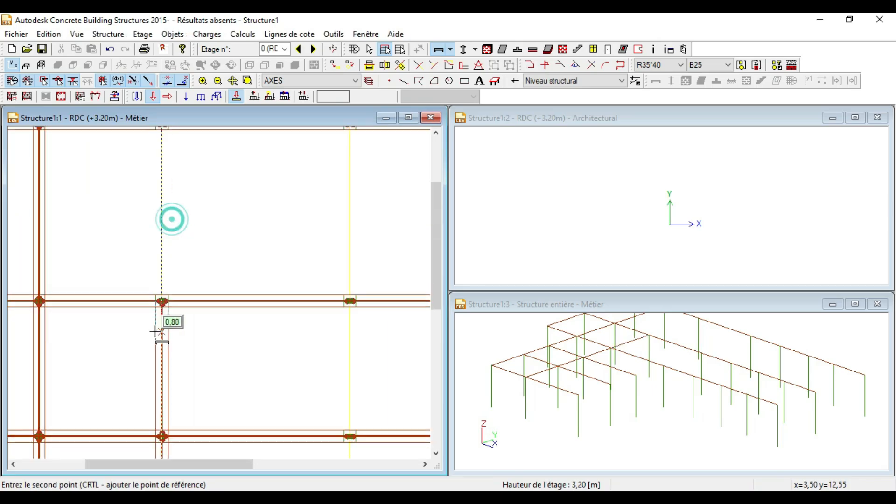
pyautogui.scroll(3, 153, 194)
pyautogui.click(152, 195)
pyautogui.scroll(-4, 234, 200)
pyautogui.scroll(2, 217, 353)
pyautogui.scroll(5, 232, 426)
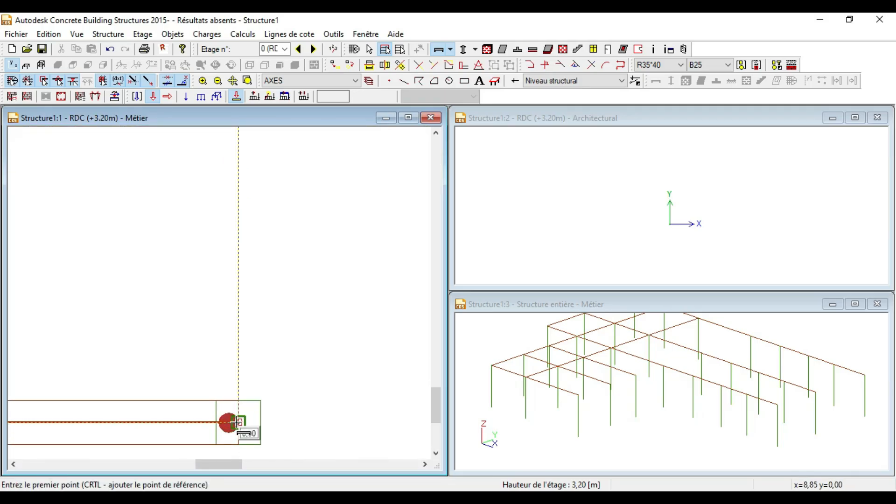
# Step: Draw the 3.25 m vertical beam and the two beams above it along the first column line
pyautogui.click(236, 422)
pyautogui.scroll(-3, 234, 416)
pyautogui.scroll(3, 227, 290)
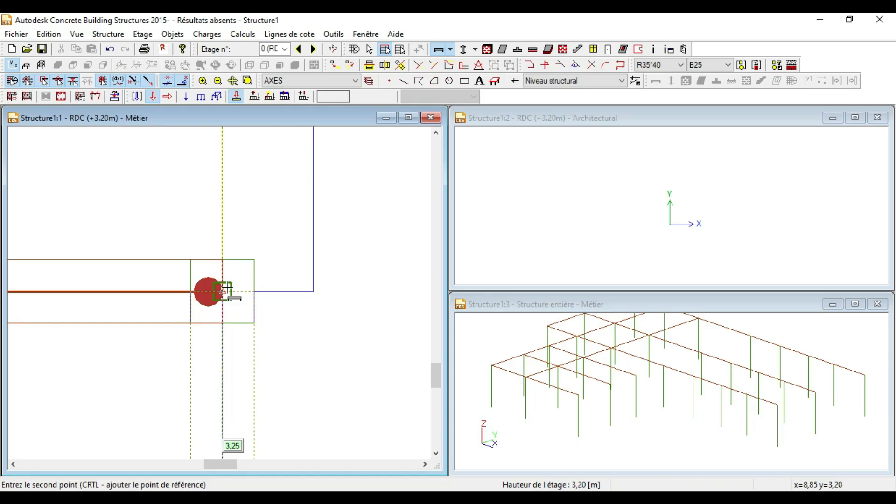
pyautogui.click(223, 290)
pyautogui.scroll(-3, 223, 292)
pyautogui.scroll(3, 215, 275)
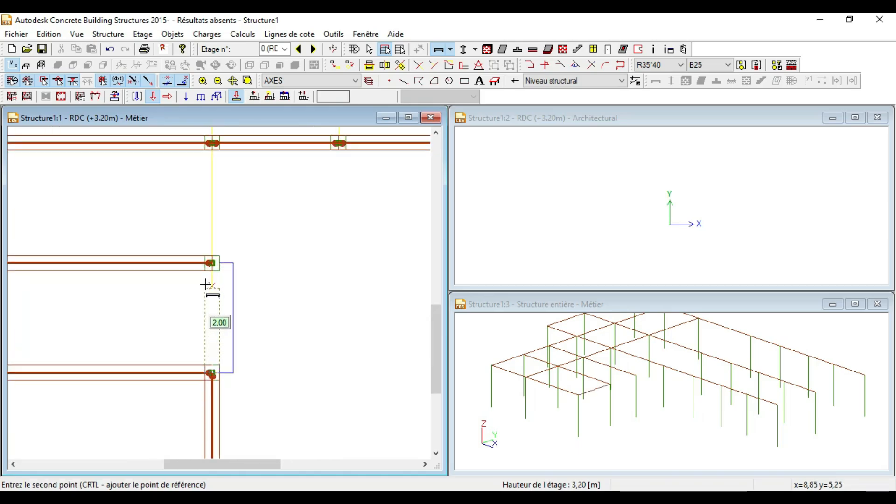
pyautogui.click(222, 265)
pyautogui.click(222, 264)
pyautogui.scroll(-3, 210, 349)
pyautogui.scroll(3, 214, 284)
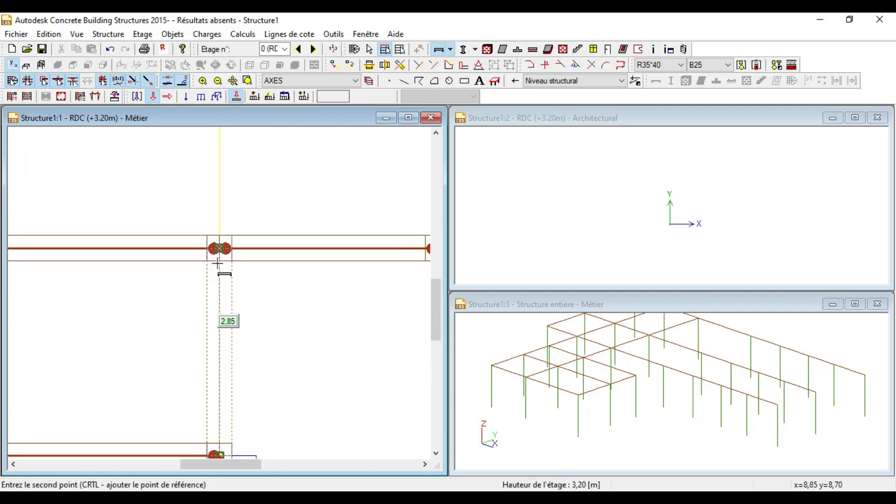
pyautogui.click(219, 247)
# Step: Extend that column line with two more beams up to the top column, ending with 5.05 m
pyautogui.click(219, 247)
pyautogui.scroll(-3, 218, 353)
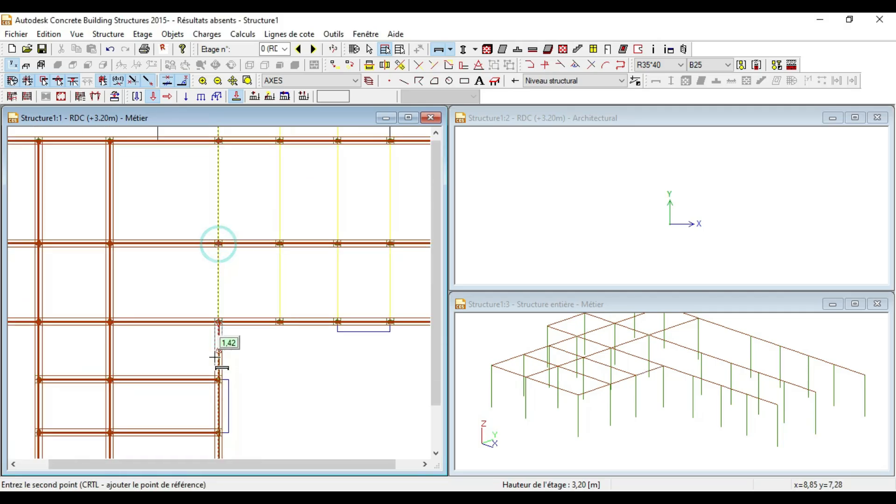
pyautogui.scroll(3, 213, 345)
pyautogui.scroll(3, 239, 191)
pyautogui.click(247, 189)
pyautogui.click(246, 189)
pyautogui.scroll(-3, 217, 302)
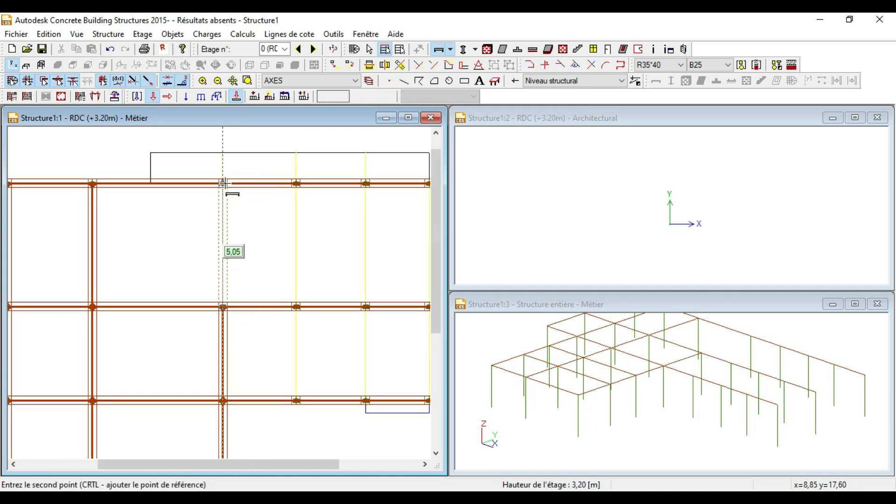
pyautogui.scroll(6, 224, 182)
pyautogui.click(221, 184)
pyautogui.scroll(-10, 188, 189)
pyautogui.scroll(8, 256, 302)
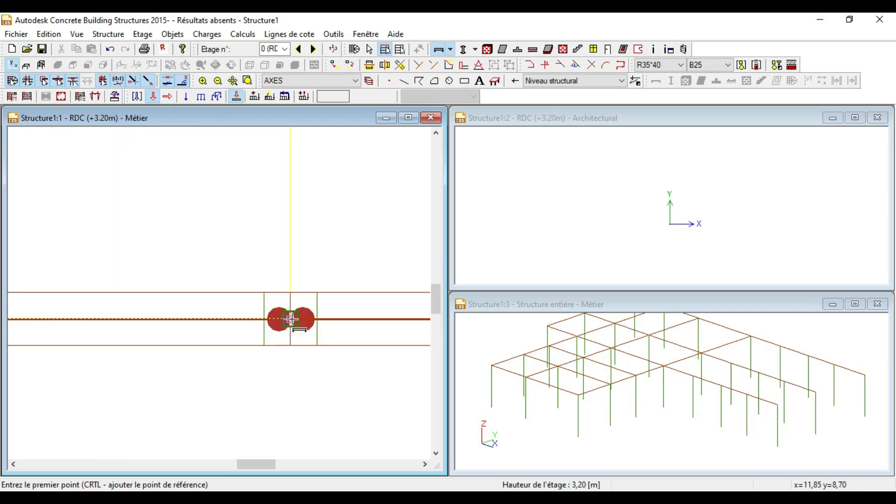
# Step: Add the 3.85 m vertical beam and a second column-to-column beam in the next bay
pyautogui.click(289, 319)
pyautogui.scroll(-5, 284, 234)
pyautogui.click(287, 162)
pyautogui.scroll(-5, 269, 285)
pyautogui.scroll(6, 273, 294)
pyautogui.click(279, 280)
pyautogui.scroll(-5, 263, 290)
pyautogui.scroll(6, 268, 210)
pyautogui.click(270, 201)
pyautogui.scroll(-5, 167, 241)
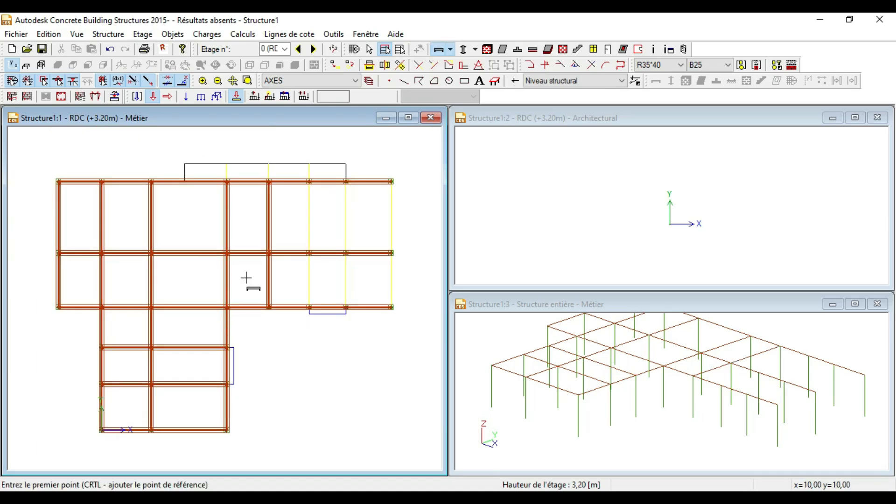
pyautogui.scroll(6, 228, 176)
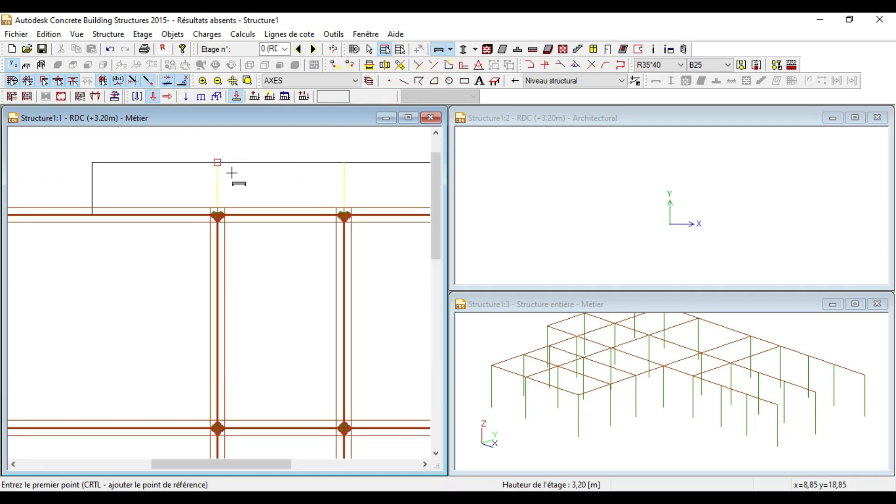
# Step: Draw two short beams from the top columns out to the slab's outer edge
pyautogui.click(211, 218)
pyautogui.scroll(-2, 209, 185)
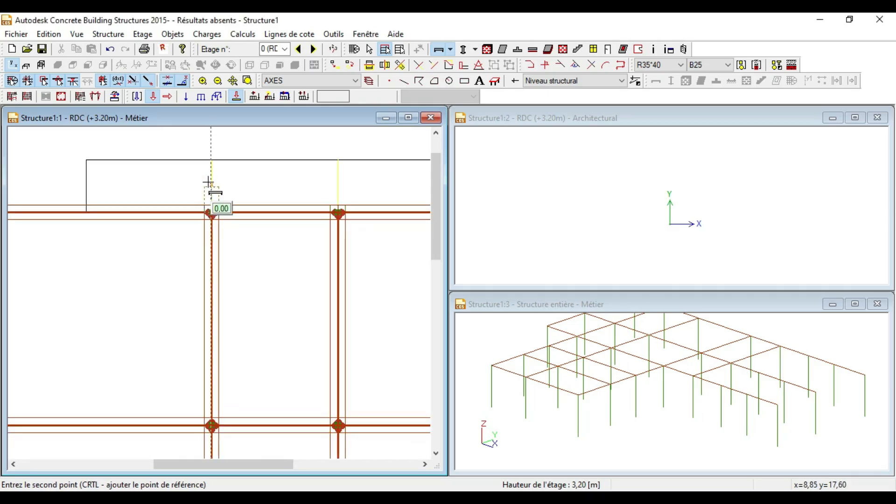
pyautogui.click(211, 160)
pyautogui.scroll(-2, 210, 161)
pyautogui.scroll(2, 259, 168)
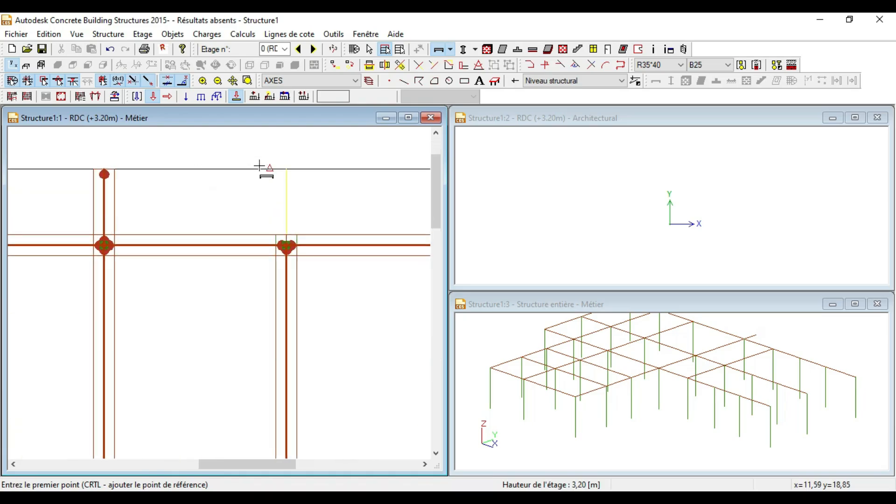
pyautogui.scroll(3, 286, 243)
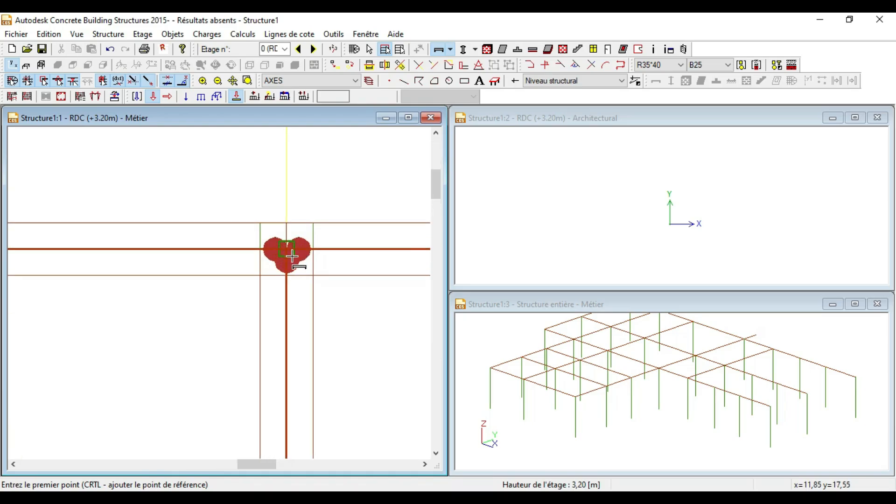
pyautogui.click(286, 247)
pyautogui.scroll(-2, 276, 304)
pyautogui.click(281, 209)
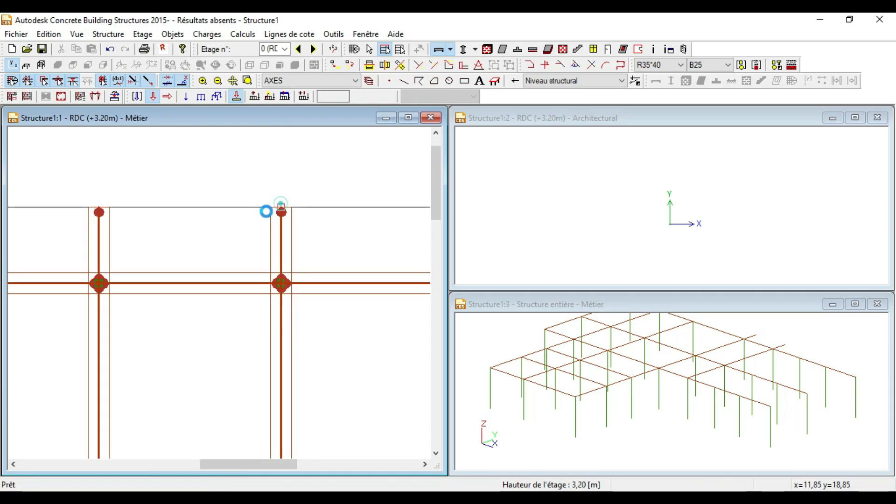
pyautogui.scroll(-2, 187, 206)
pyautogui.scroll(2, 294, 422)
pyautogui.scroll(2, 294, 422)
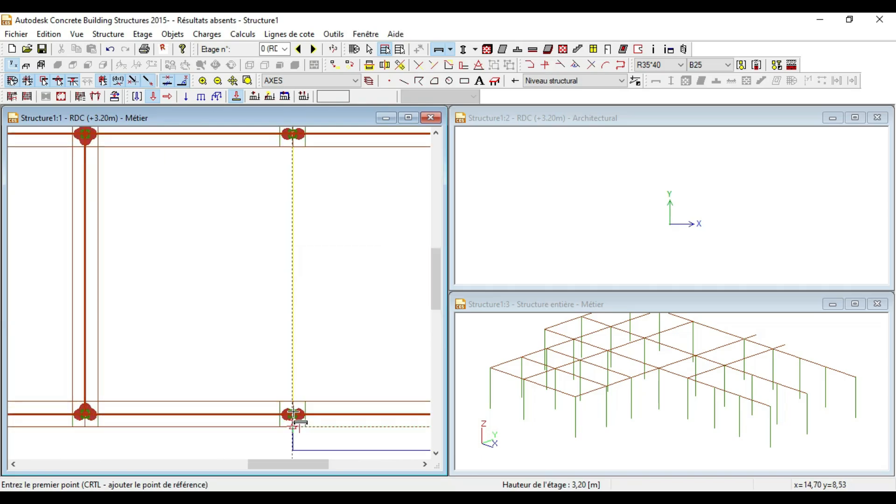
pyautogui.scroll(2, 293, 416)
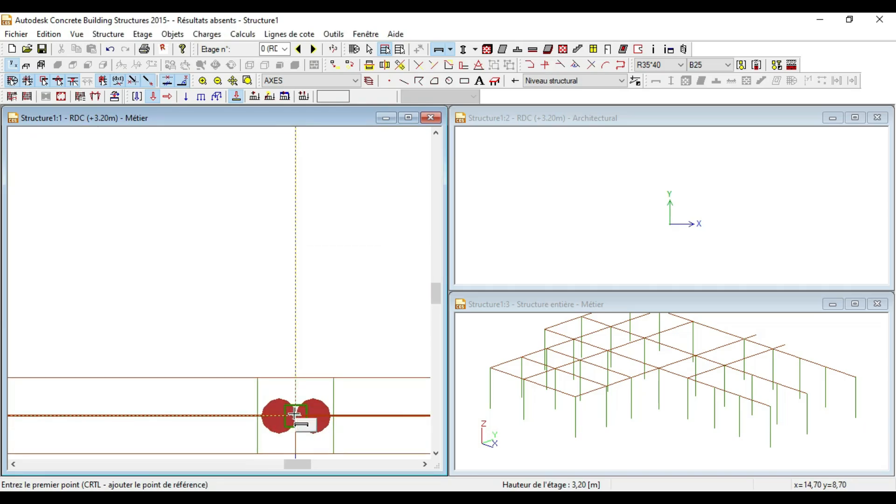
# Step: Draw a chain of vertical beams through the column nodes up to the balcony edge
pyautogui.click(297, 416)
pyautogui.scroll(-2, 296, 418)
pyautogui.scroll(-1, 272, 306)
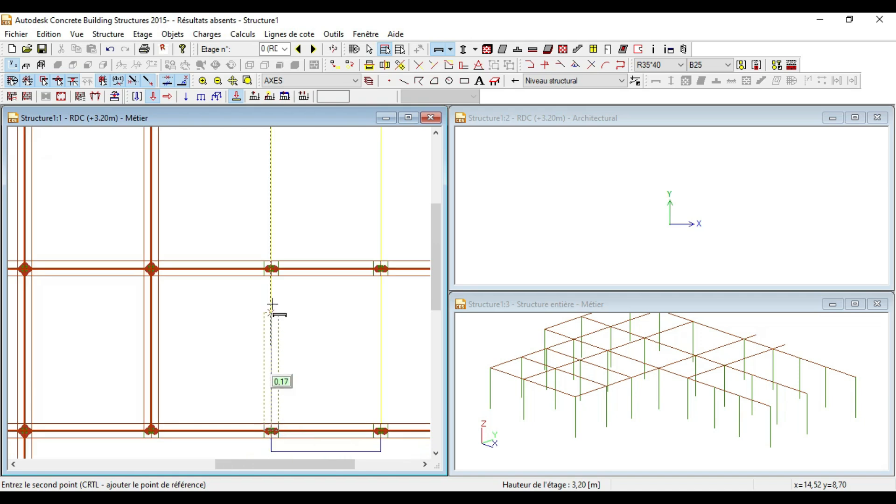
pyautogui.scroll(2, 271, 260)
pyautogui.click(271, 286)
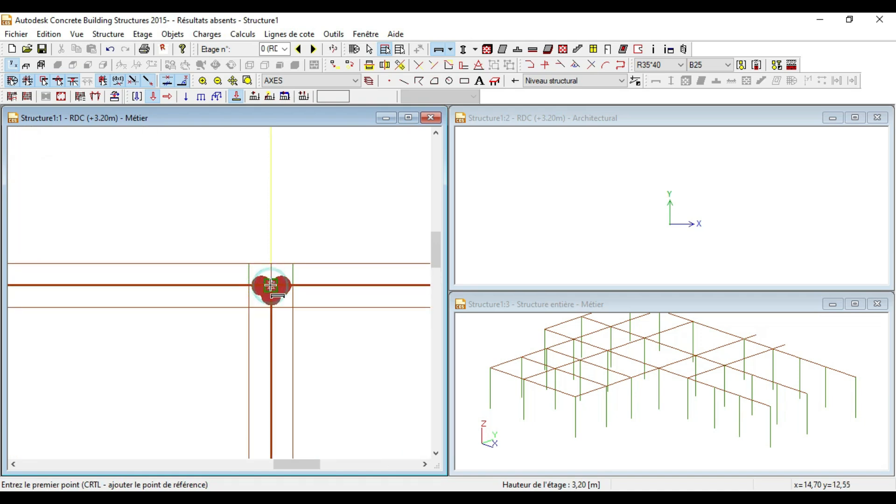
pyautogui.click(265, 329)
pyautogui.scroll(-3, 262, 329)
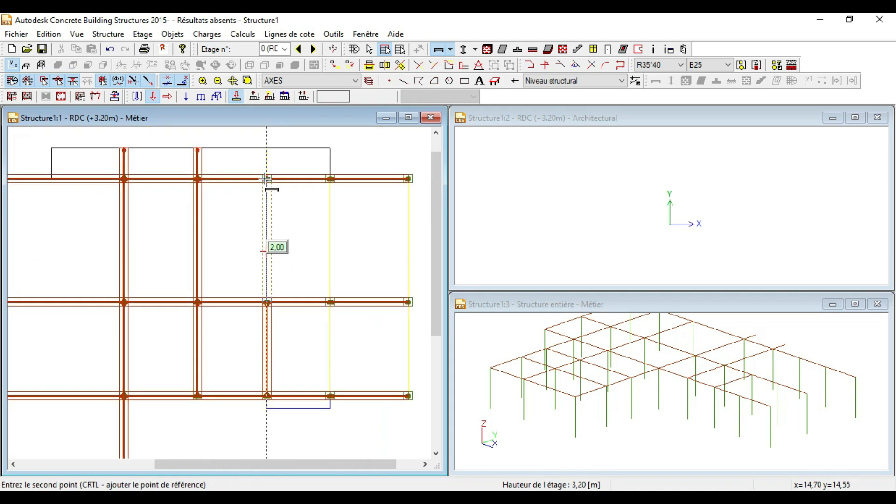
pyautogui.scroll(3, 264, 179)
pyautogui.click(268, 206)
pyautogui.click(268, 207)
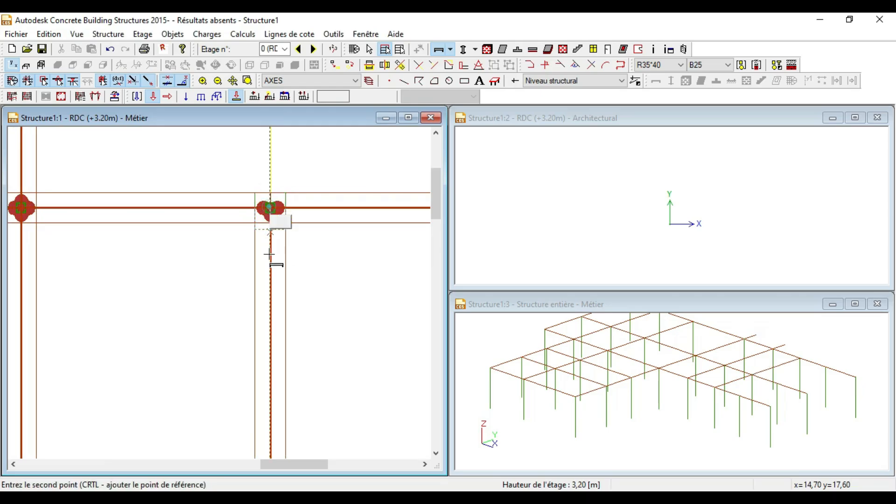
pyautogui.scroll(-4, 268, 261)
pyautogui.click(267, 188)
pyautogui.scroll(-5, 265, 149)
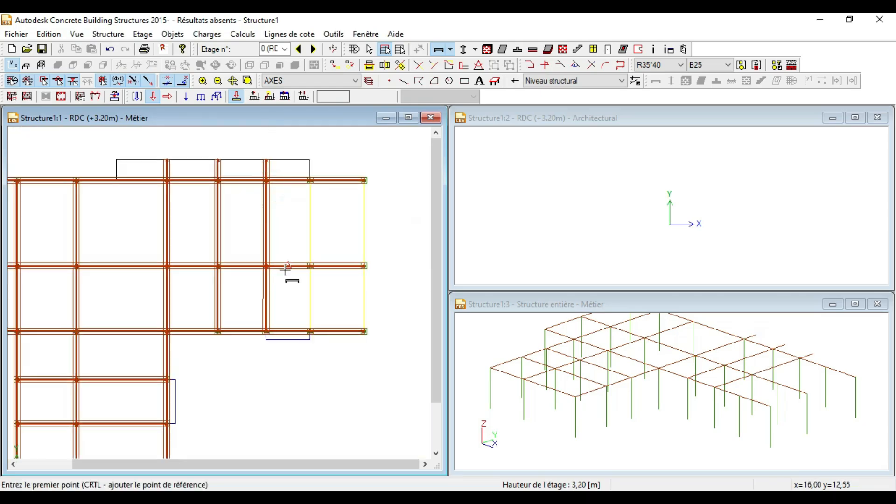
pyautogui.scroll(5, 311, 331)
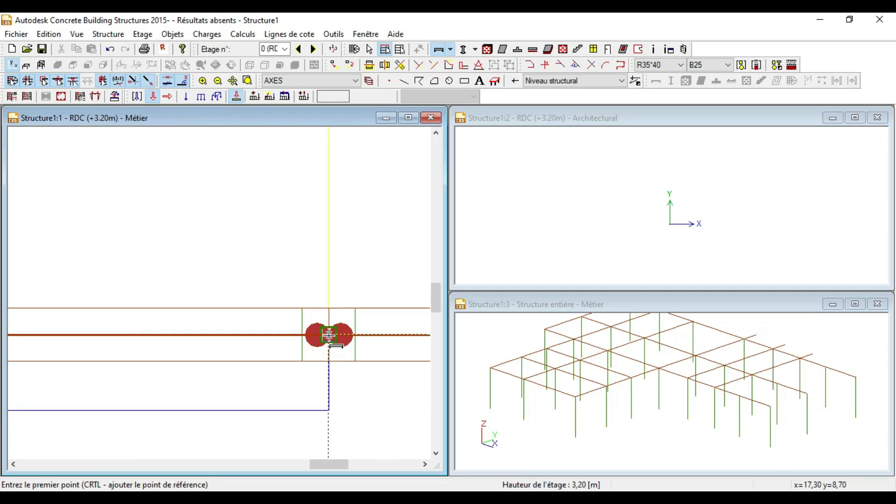
# Step: Add vertical beams from the lower nodes up to the upper nodes further right
pyautogui.click(329, 335)
pyautogui.scroll(-3, 326, 334)
pyautogui.scroll(3, 311, 224)
pyautogui.click(314, 224)
pyautogui.click(314, 225)
pyautogui.scroll(-9, 288, 357)
pyautogui.scroll(6, 296, 182)
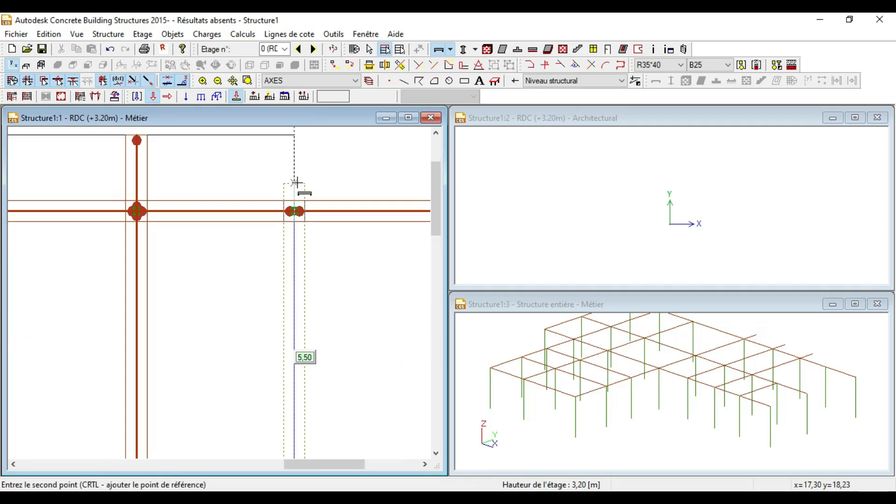
pyautogui.scroll(2, 297, 182)
pyautogui.click(294, 223)
pyautogui.scroll(-3, 259, 196)
pyautogui.scroll(-6, 308, 310)
pyautogui.scroll(6, 347, 305)
pyautogui.scroll(-3, 286, 309)
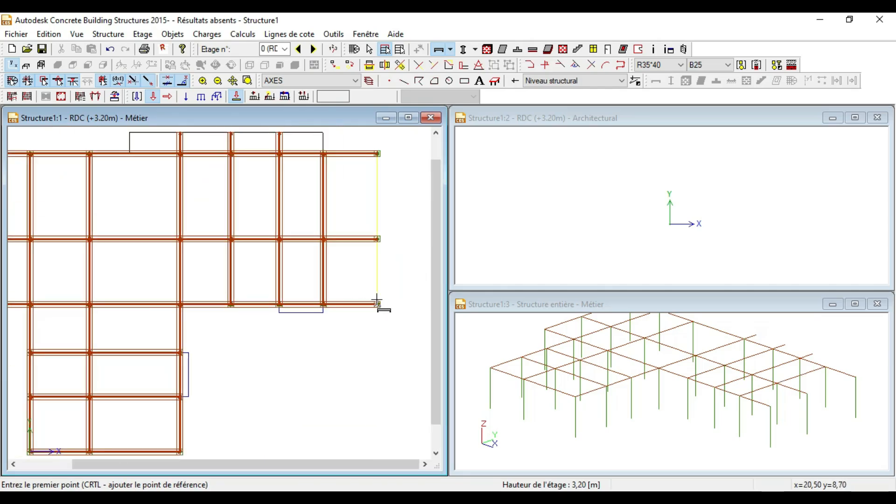
pyautogui.scroll(6, 377, 302)
# Step: Draw the last beams from the lower-right node up to the upper-right corner node
pyautogui.click(374, 305)
pyautogui.scroll(-3, 326, 373)
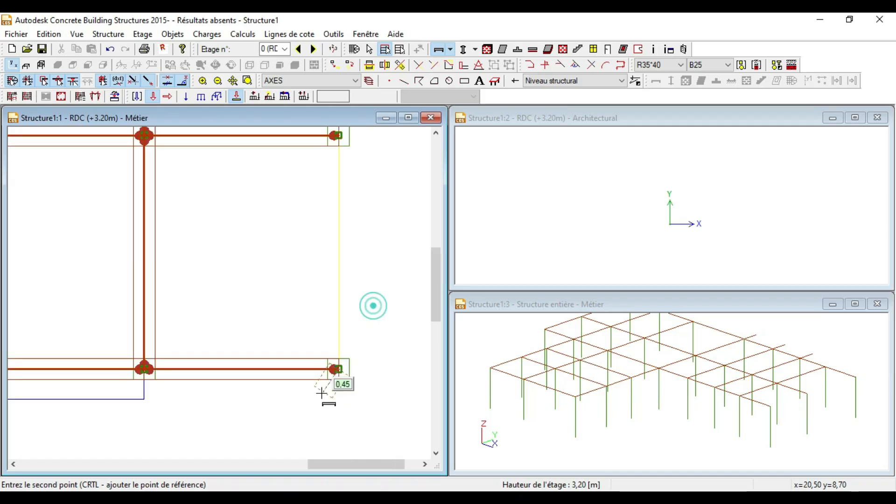
pyautogui.scroll(-3, 328, 289)
pyautogui.scroll(5, 332, 217)
pyautogui.click(331, 215)
pyautogui.scroll(-4, 308, 335)
pyautogui.scroll(6, 361, 201)
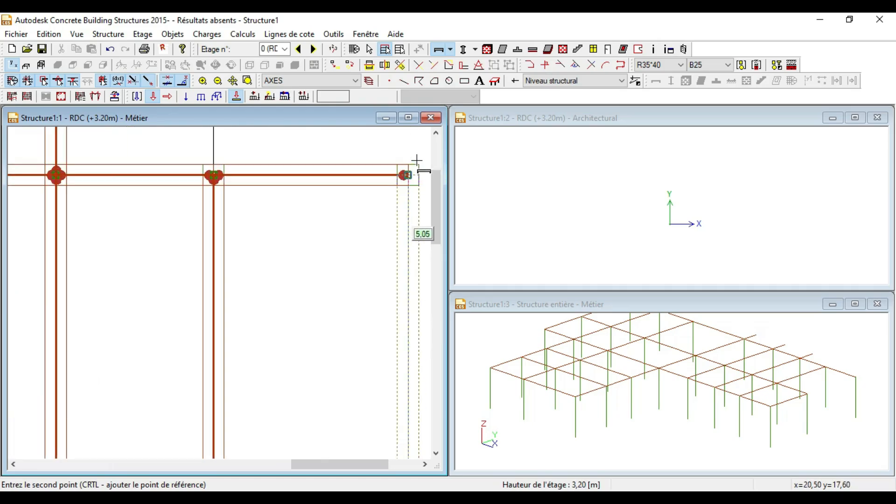
pyautogui.click(405, 174)
pyautogui.scroll(-6, 320, 266)
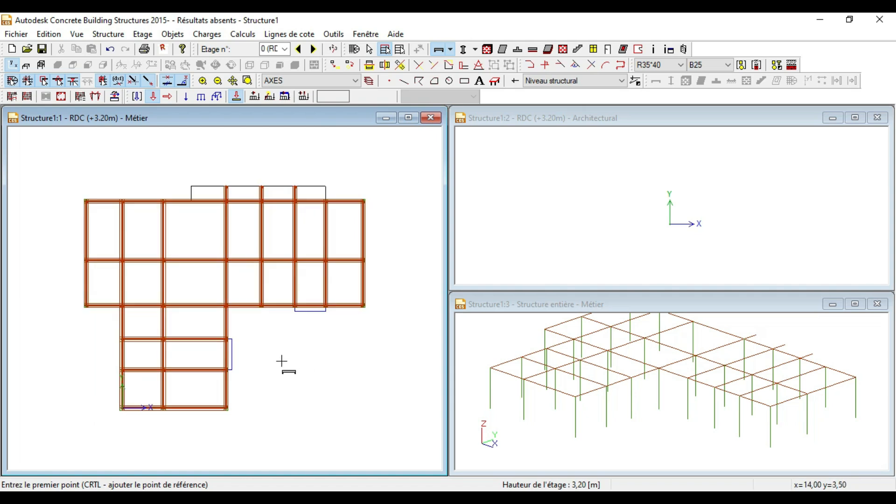
# Step: Draw a beam from the column to the top slab edge, then an edge beam along the top outline
pyautogui.scroll(3, 233, 198)
pyautogui.scroll(-3, 230, 194)
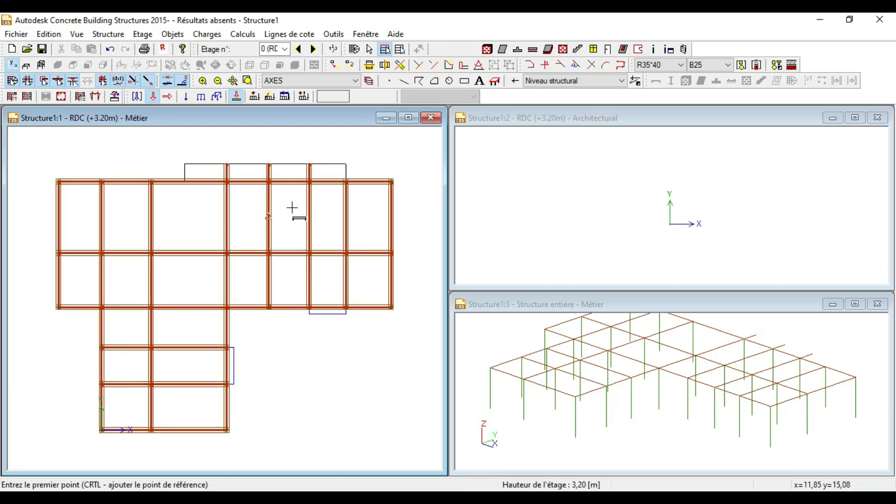
pyautogui.scroll(1, 224, 210)
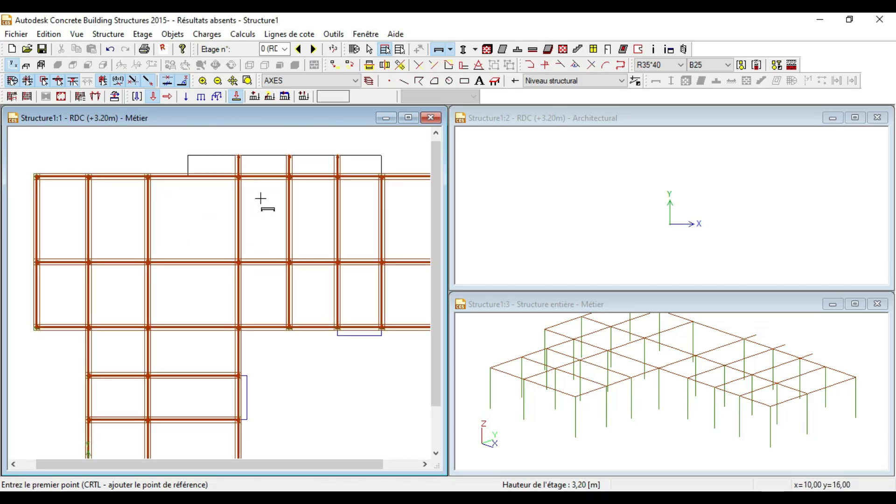
pyautogui.scroll(-3, 263, 182)
pyautogui.scroll(3, 217, 246)
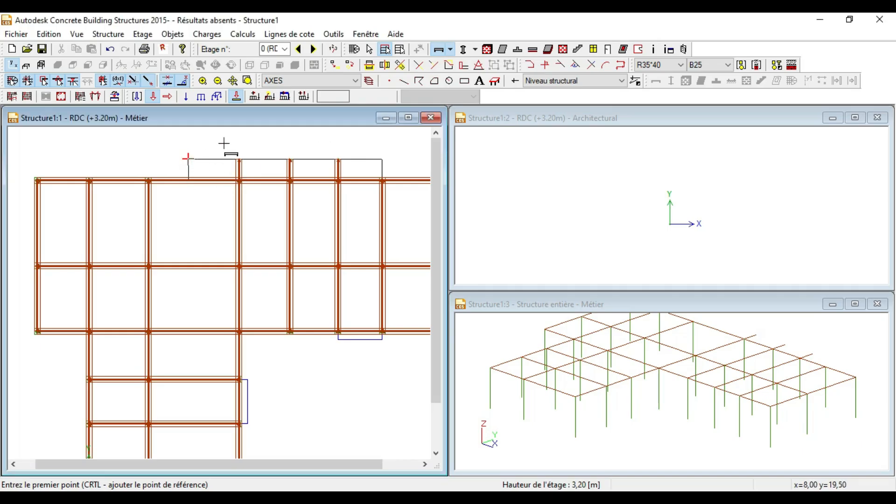
pyautogui.scroll(2, 212, 153)
pyautogui.scroll(-2, 213, 157)
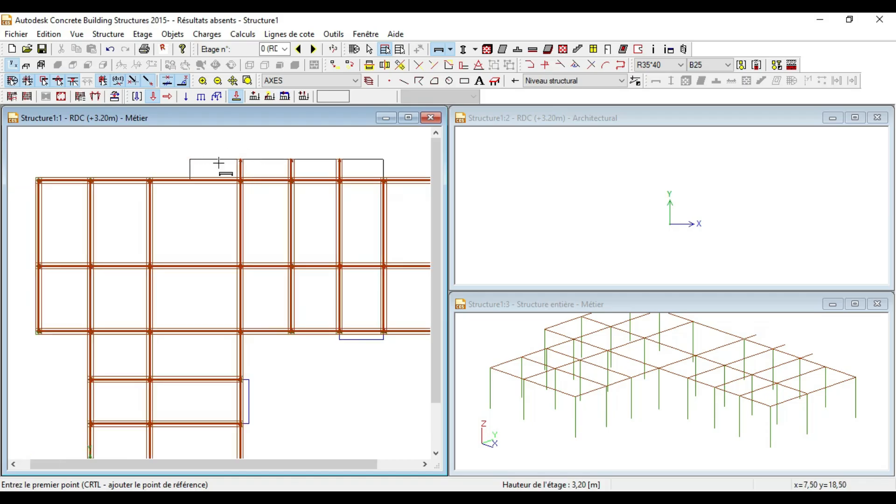
pyautogui.scroll(-2, 205, 156)
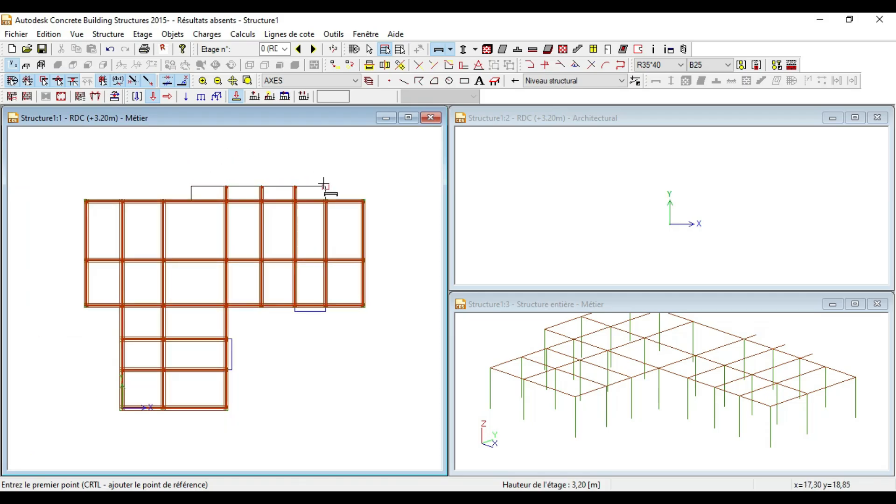
pyautogui.scroll(4, 324, 183)
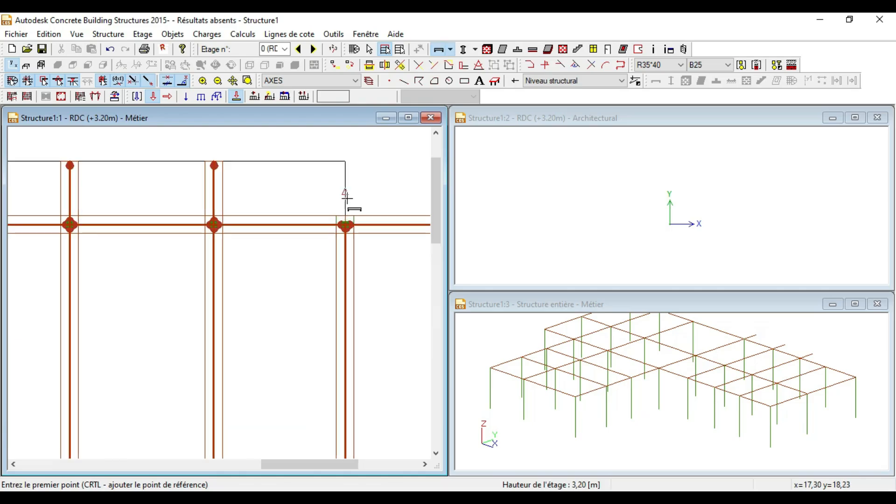
pyautogui.scroll(1, 346, 197)
pyautogui.click(344, 244)
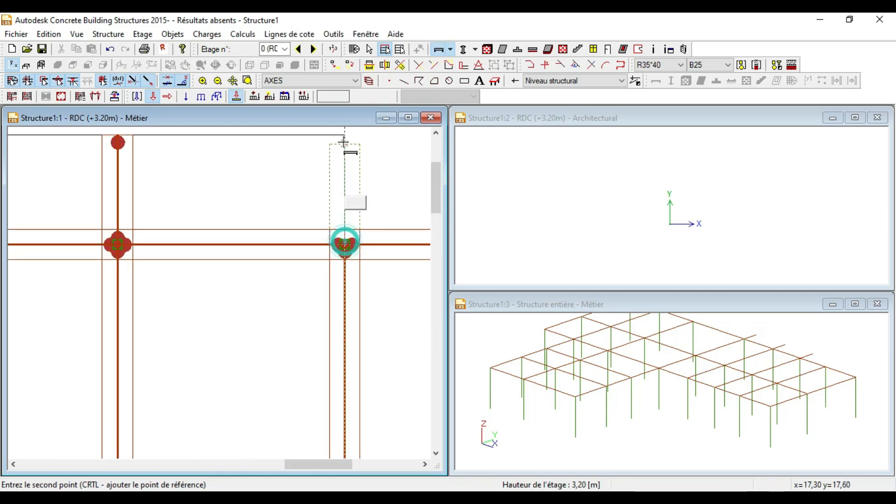
pyautogui.click(346, 136)
pyautogui.click(346, 136)
pyautogui.scroll(-2, 344, 149)
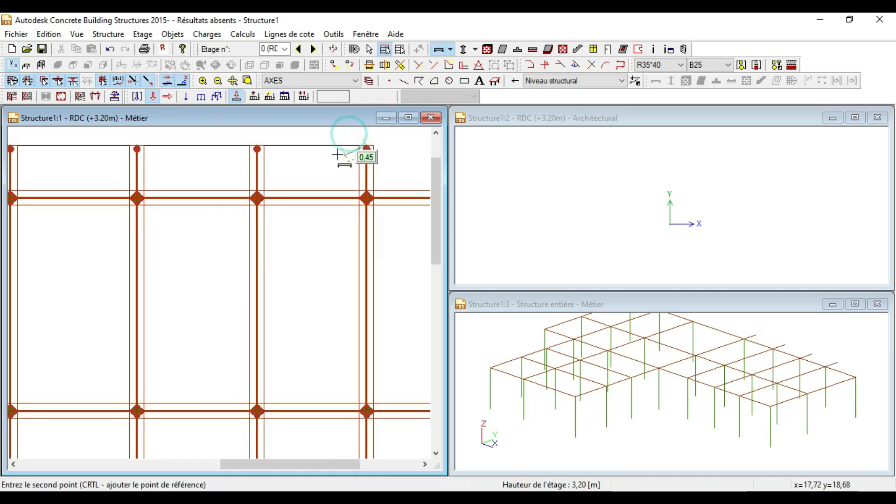
pyautogui.click(258, 147)
# Step: Add the 3.00 m edge beam, continue to the top-left corner, then down to the main beam
pyautogui.click(257, 145)
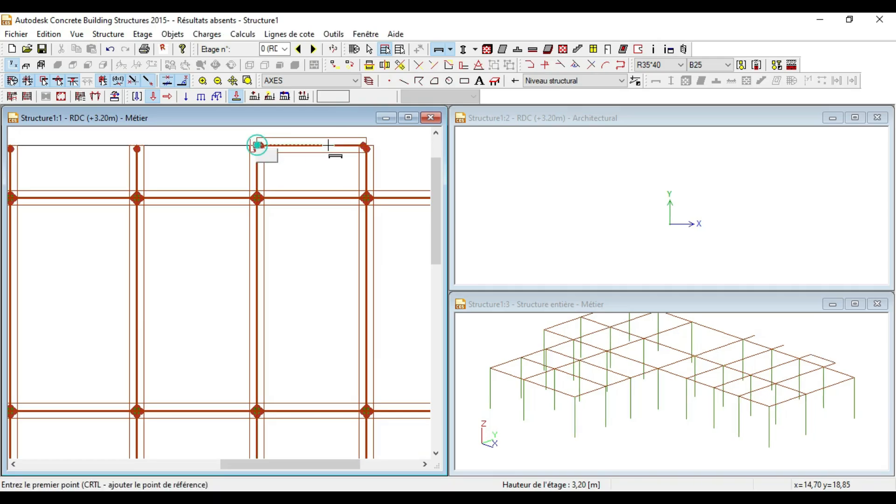
pyautogui.scroll(-2, 331, 145)
pyautogui.scroll(2, 243, 145)
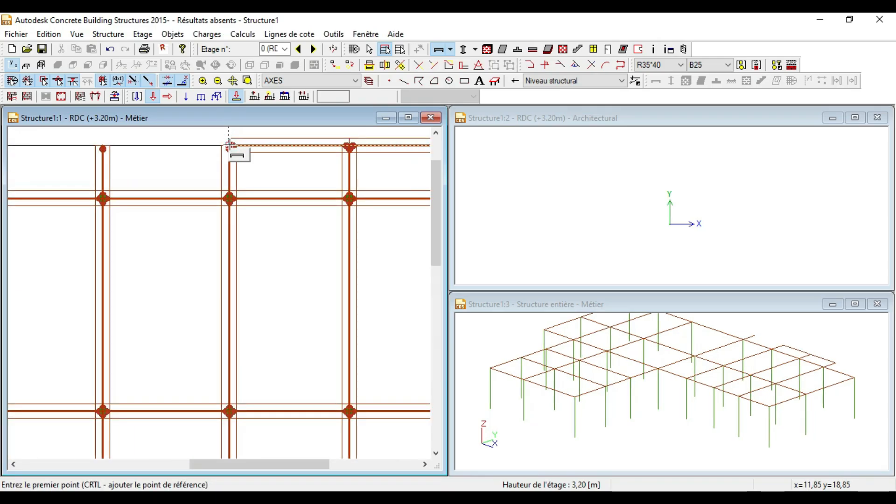
pyautogui.scroll(-2, 230, 144)
pyautogui.scroll(2, 221, 146)
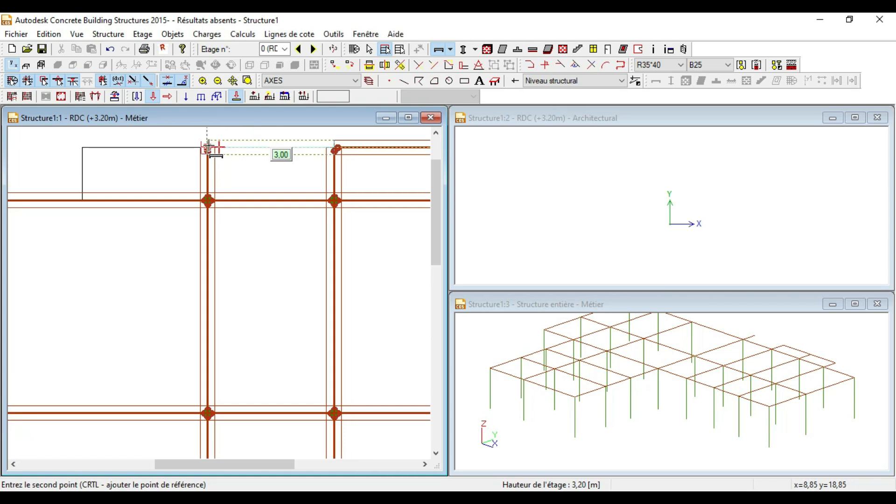
pyautogui.click(208, 147)
pyautogui.click(208, 147)
pyautogui.click(84, 149)
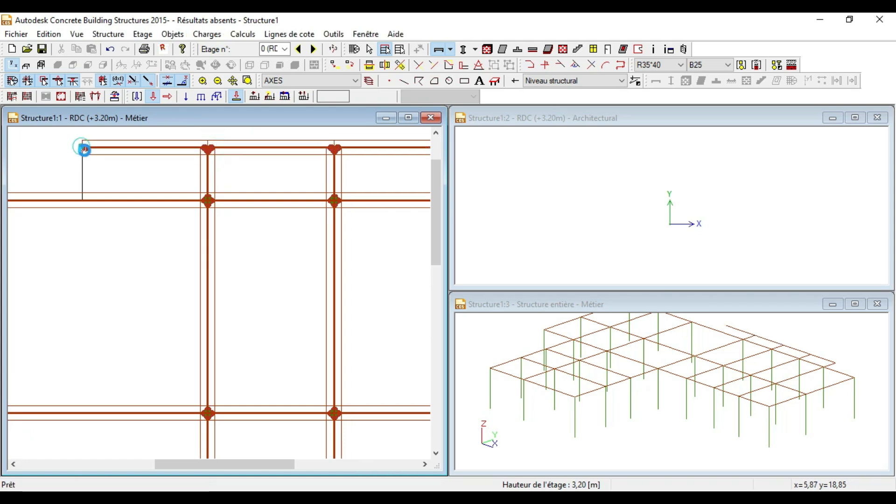
pyautogui.click(84, 149)
pyautogui.click(83, 199)
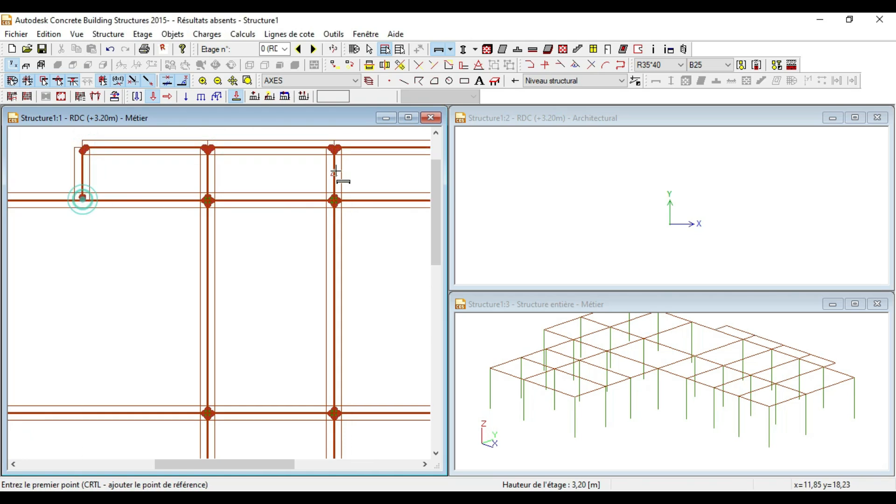
# Step: Orbit the 3D view to inspect the new edge beams
pyautogui.scroll(-4, 329, 196)
pyautogui.scroll(2, 288, 324)
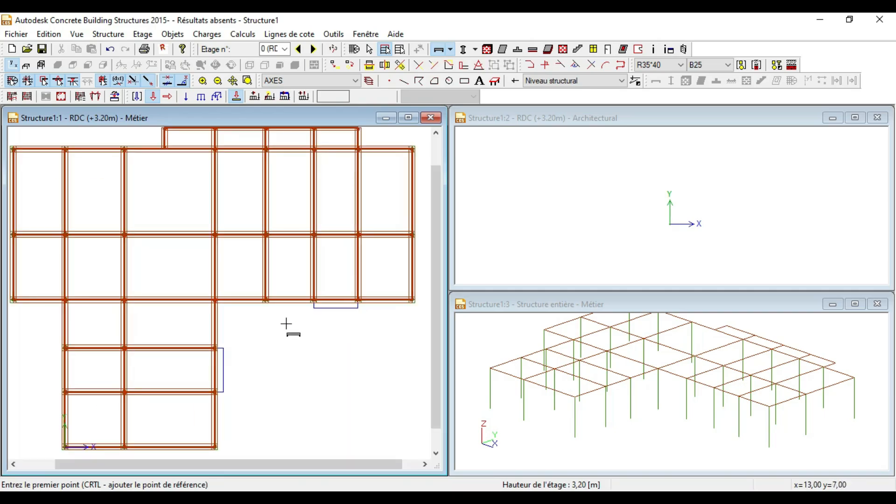
pyautogui.scroll(-3, 268, 239)
pyautogui.scroll(2, 227, 371)
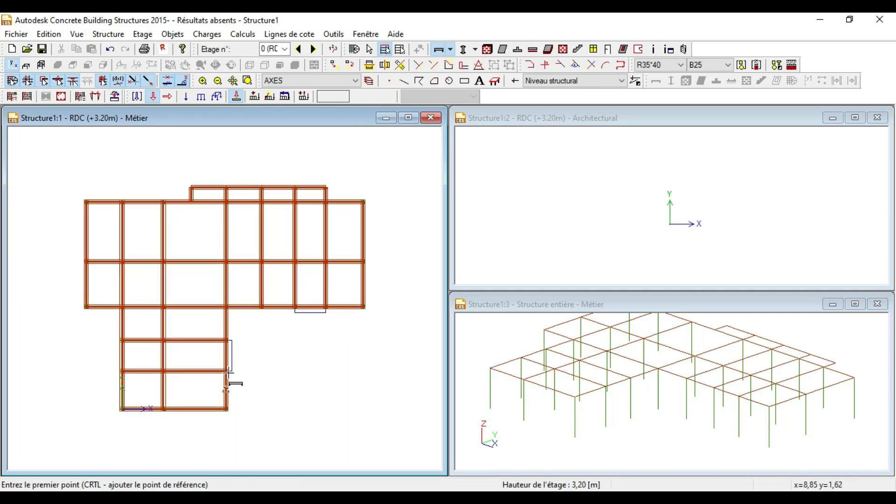
pyautogui.scroll(-1, 249, 268)
pyautogui.scroll(1, 235, 368)
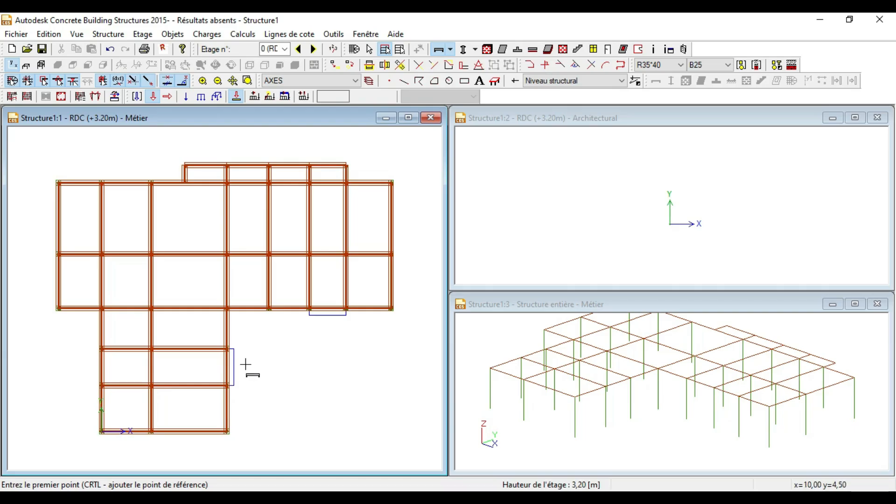
pyautogui.scroll(-1, 245, 364)
pyautogui.scroll(-1, 610, 370)
pyautogui.scroll(1, 619, 391)
pyautogui.moveTo(600, 385); pyautogui.dragTo(677, 391)
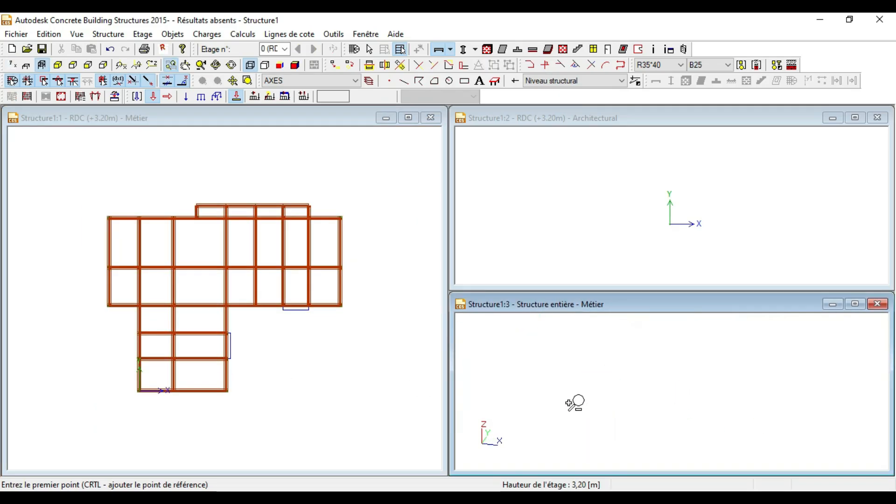
pyautogui.scroll(-4, 593, 412)
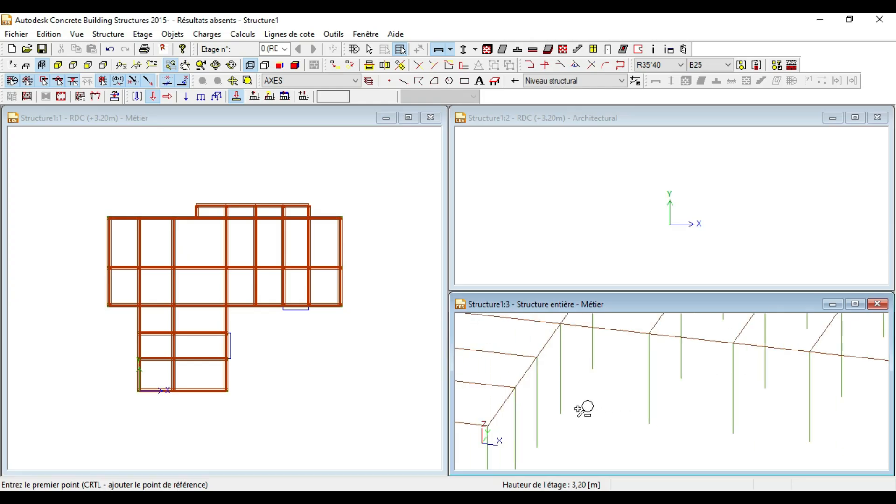
pyautogui.click(854, 305)
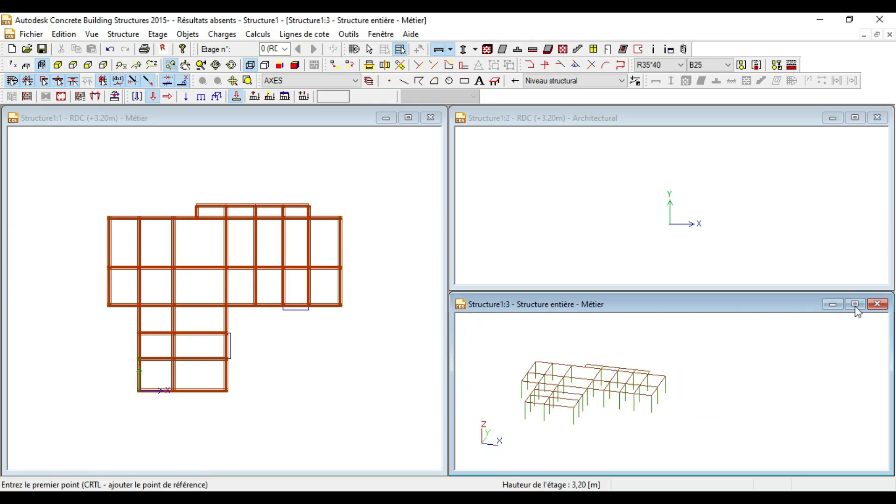
pyautogui.scroll(3, 340, 306)
pyautogui.scroll(1, 252, 298)
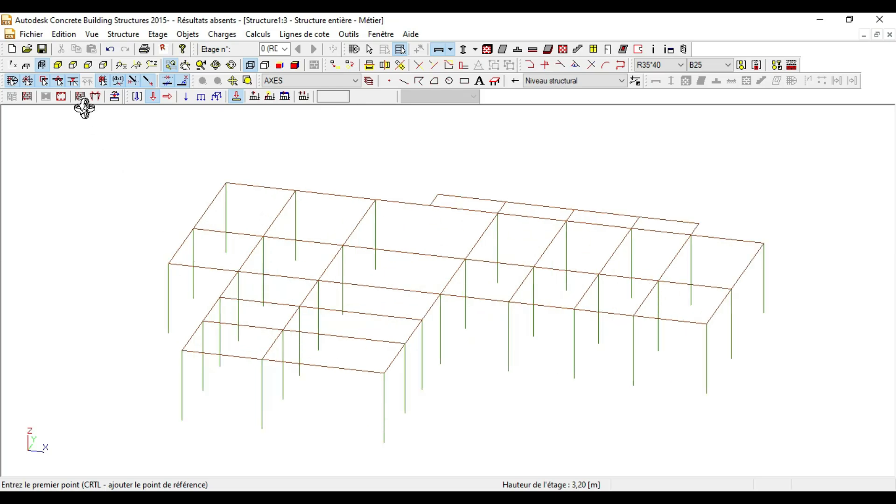
pyautogui.click(42, 65)
pyautogui.moveTo(145, 215)
pyautogui.mouseDown()
pyautogui.moveTo(158, 196)
pyautogui.moveTo(293, 231)
pyautogui.moveTo(374, 212)
pyautogui.moveTo(336, 284)
pyautogui.moveTo(536, 286)
pyautogui.moveTo(423, 277)
pyautogui.moveTo(309, 303)
pyautogui.moveTo(196, 170)
pyautogui.mouseUp()
pyautogui.click(92, 35)
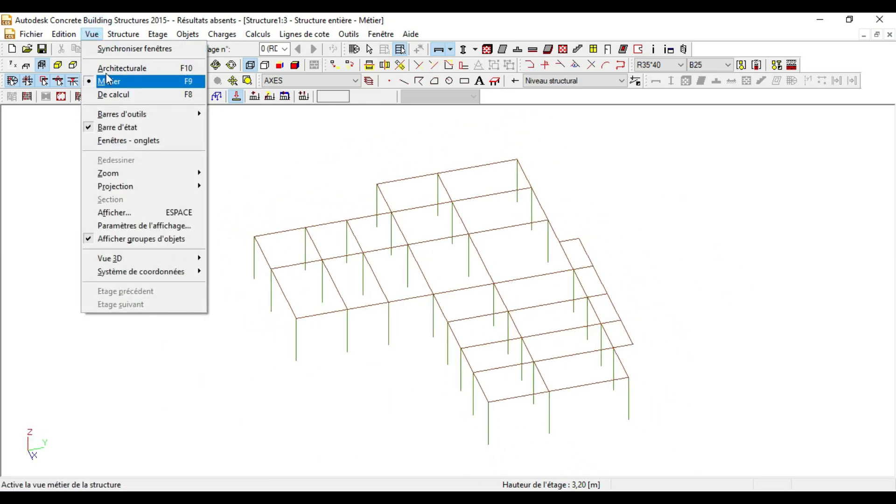
pyautogui.click(346, 163)
pyautogui.moveTo(466, 242); pyautogui.dragTo(476, 270)
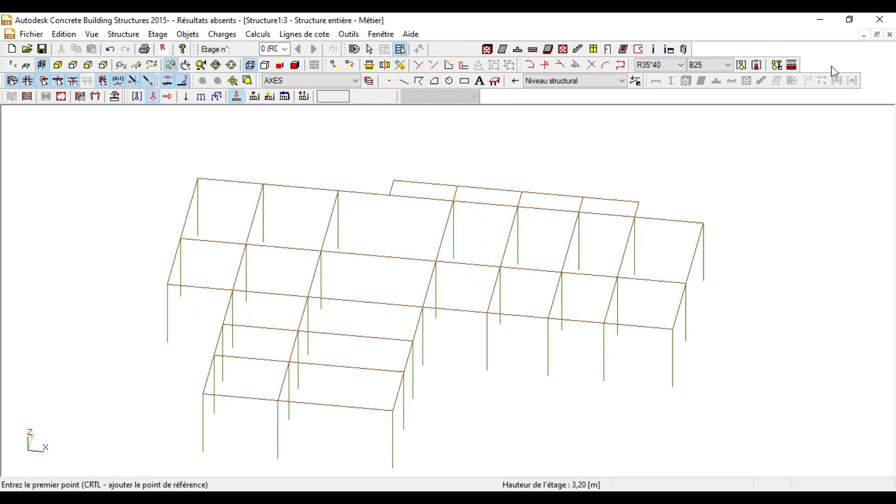
pyautogui.click(876, 35)
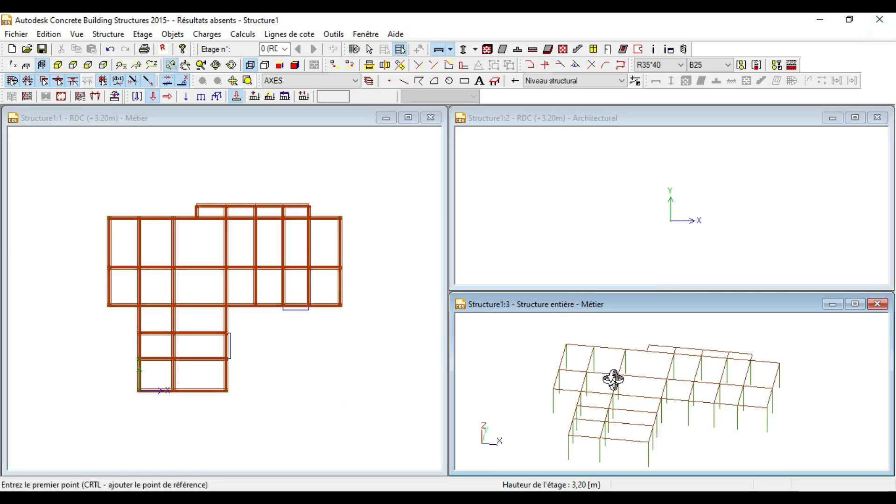
pyautogui.scroll(-3, 631, 370)
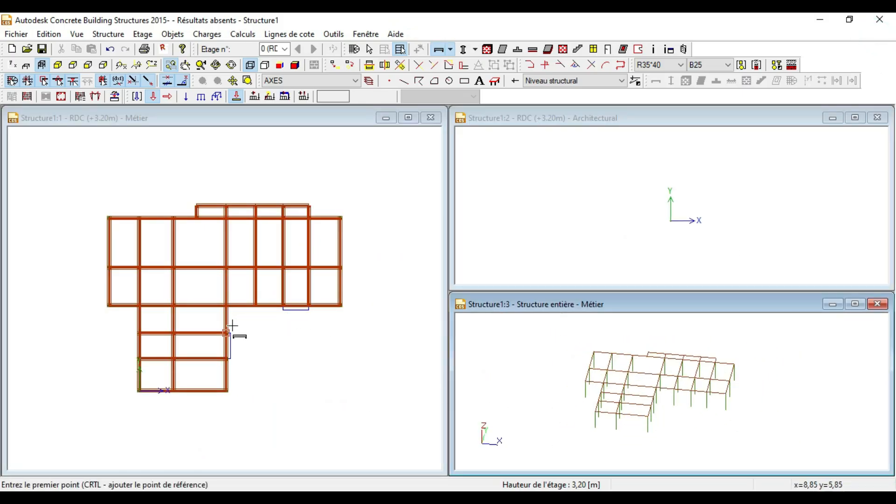
pyautogui.scroll(3, 232, 325)
pyautogui.scroll(-3, 259, 325)
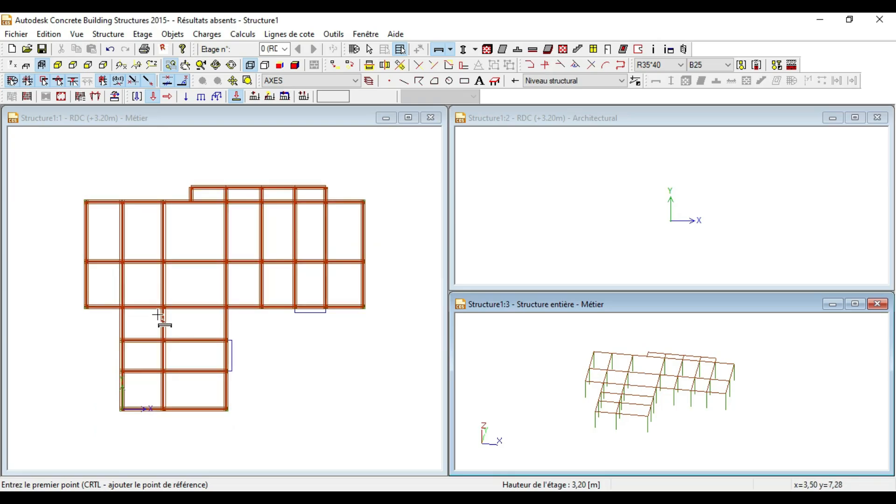
pyautogui.scroll(3, 155, 308)
pyautogui.scroll(-3, 214, 225)
pyautogui.scroll(-1, 229, 217)
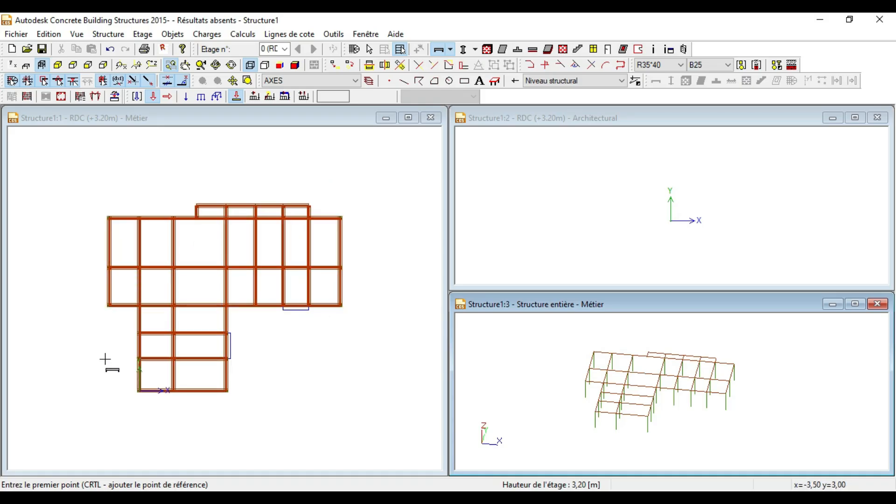
pyautogui.scroll(1, 107, 360)
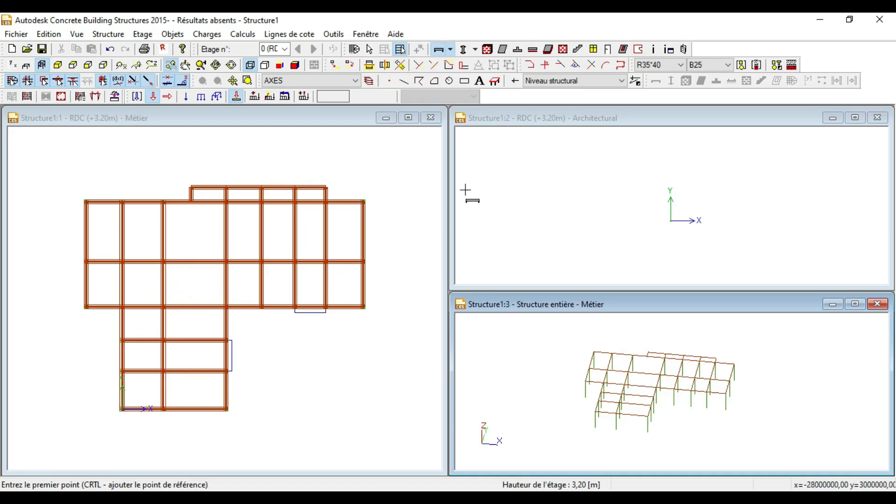
# Step: Start the Dalle slab tool and check the slab sections to use EP13
pyautogui.click(503, 50)
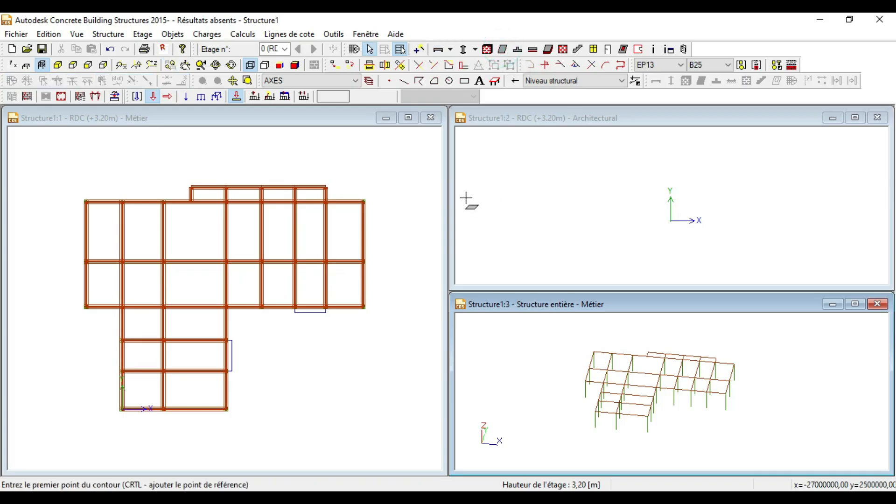
pyautogui.click(663, 66)
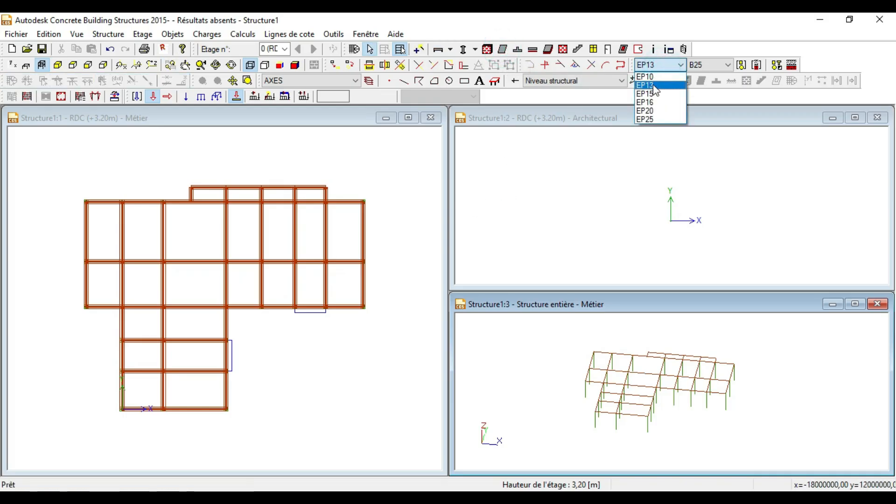
pyautogui.scroll(3, 72, 316)
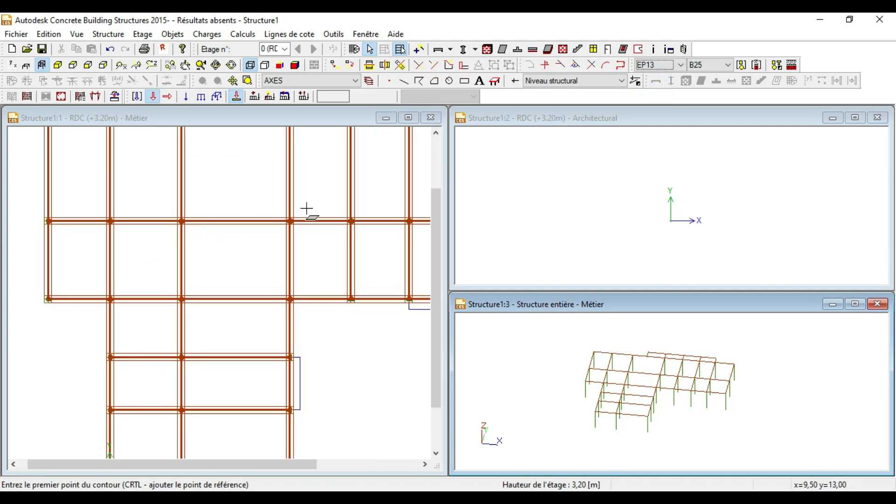
pyautogui.scroll(-4, 306, 208)
pyautogui.scroll(4, 95, 216)
pyautogui.scroll(-2, 278, 216)
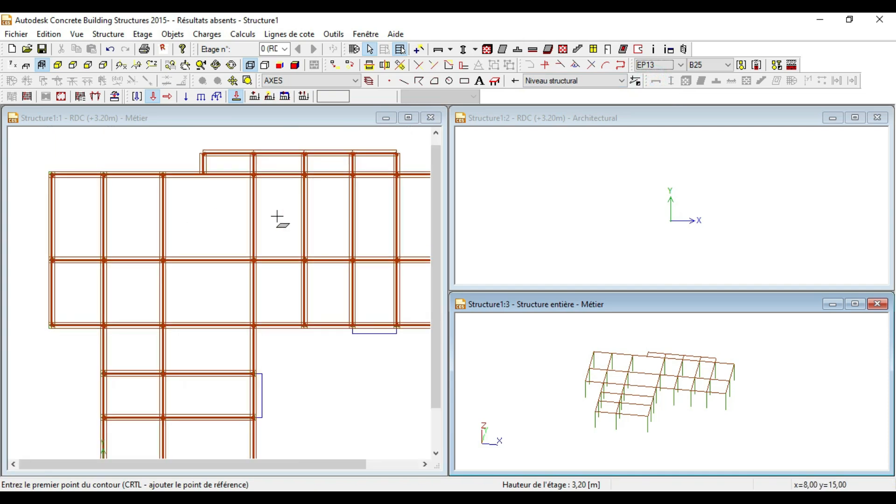
pyautogui.scroll(1, 22, 326)
pyautogui.scroll(4, 50, 292)
pyautogui.scroll(-3, 178, 314)
pyautogui.scroll(-2, 92, 308)
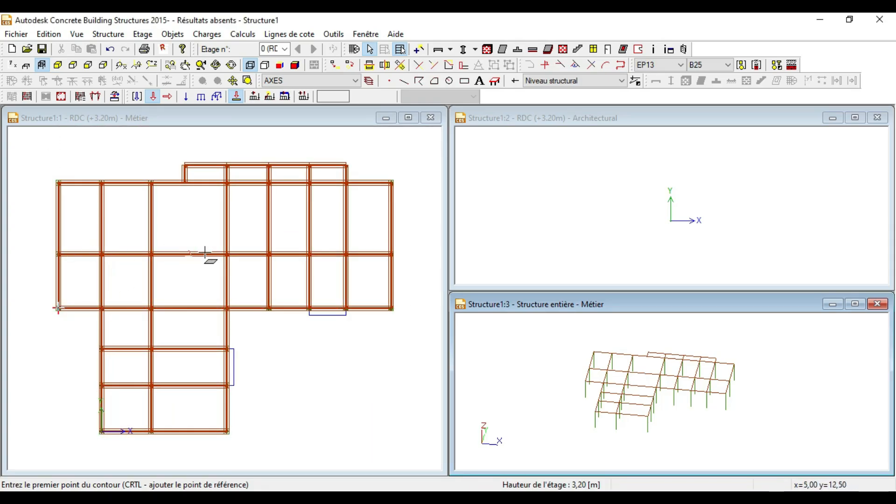
pyautogui.scroll(-1, 118, 306)
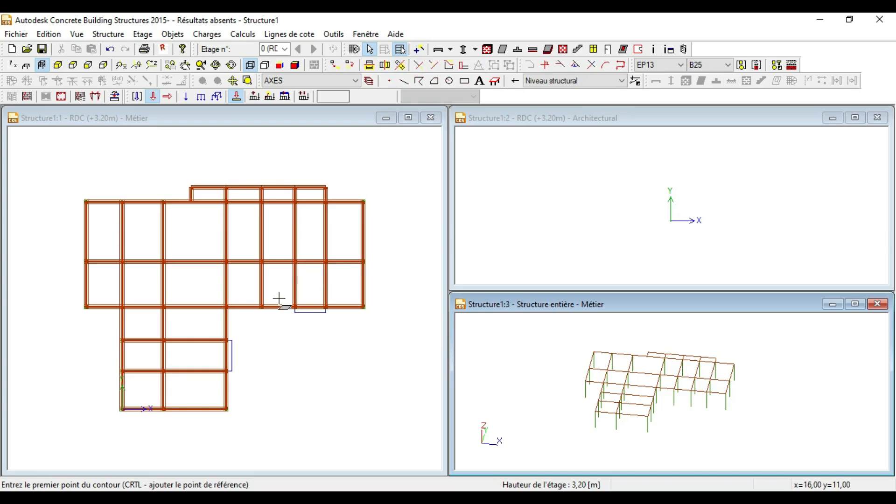
# Step: With the point-inside-contour option, fill the left and lower-wing bays with EP13 slabs
pyautogui.click(420, 50)
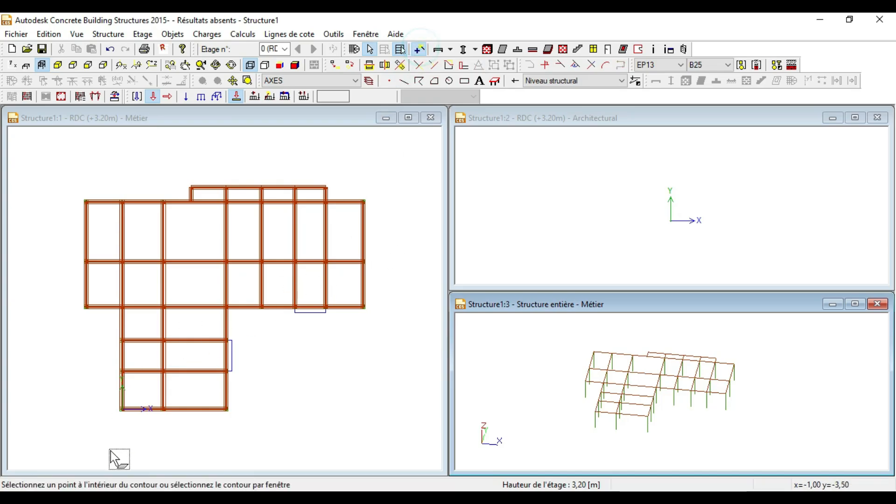
pyautogui.scroll(3, 140, 429)
pyautogui.scroll(-2, 140, 350)
pyautogui.scroll(3, 70, 283)
pyautogui.click(66, 295)
pyautogui.scroll(-2, 75, 308)
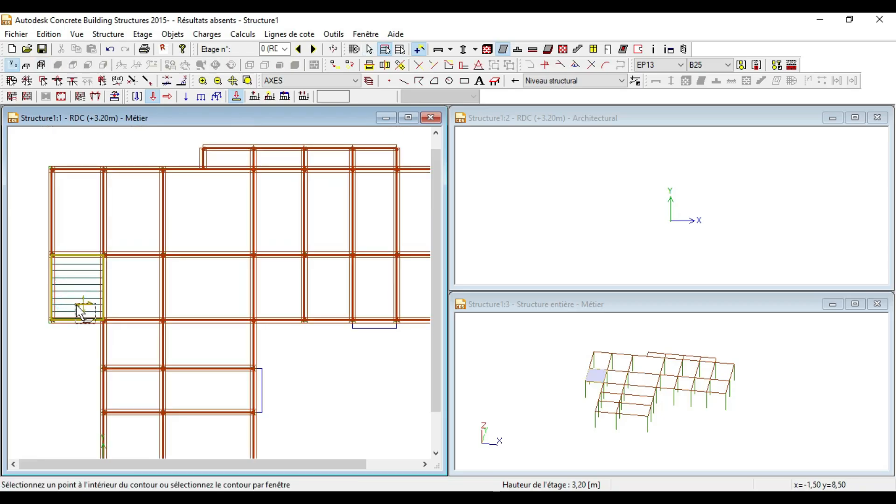
pyautogui.click(72, 216)
pyautogui.click(125, 198)
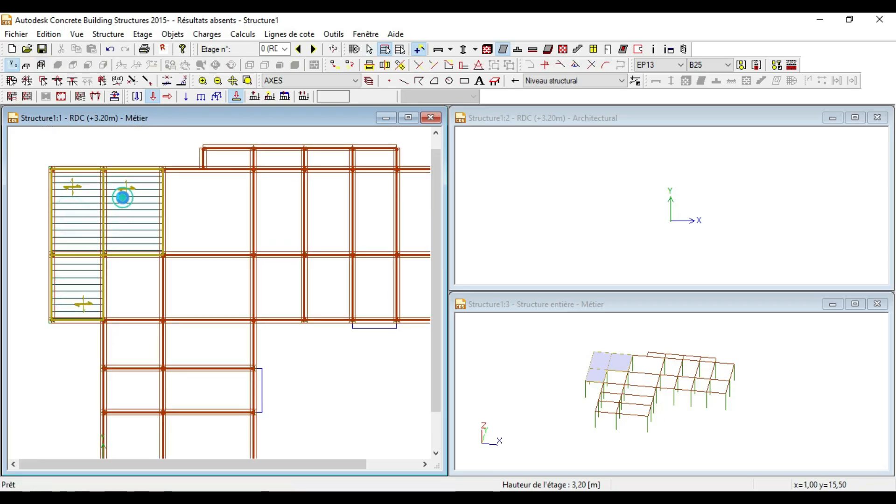
pyautogui.click(116, 290)
pyautogui.scroll(-2, 135, 294)
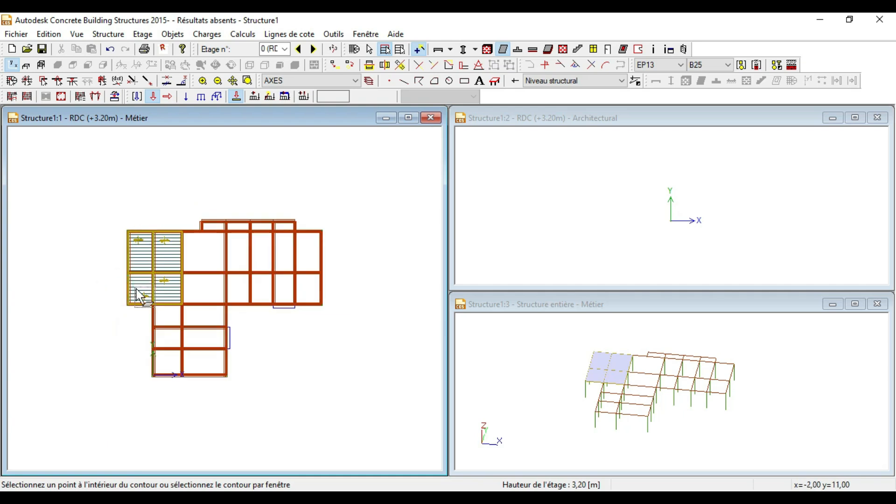
pyautogui.scroll(2, 153, 317)
pyautogui.click(112, 335)
pyautogui.click(112, 385)
pyautogui.click(113, 420)
pyautogui.click(168, 418)
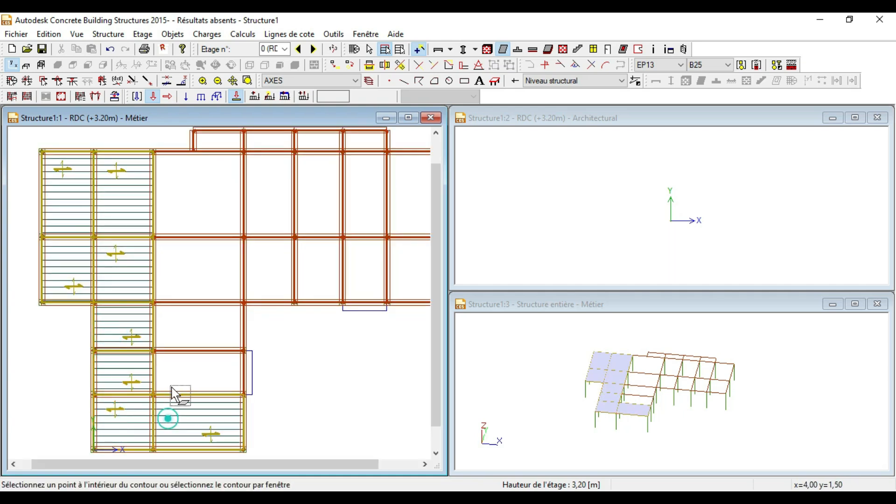
pyautogui.click(179, 374)
pyautogui.click(177, 326)
pyautogui.click(178, 282)
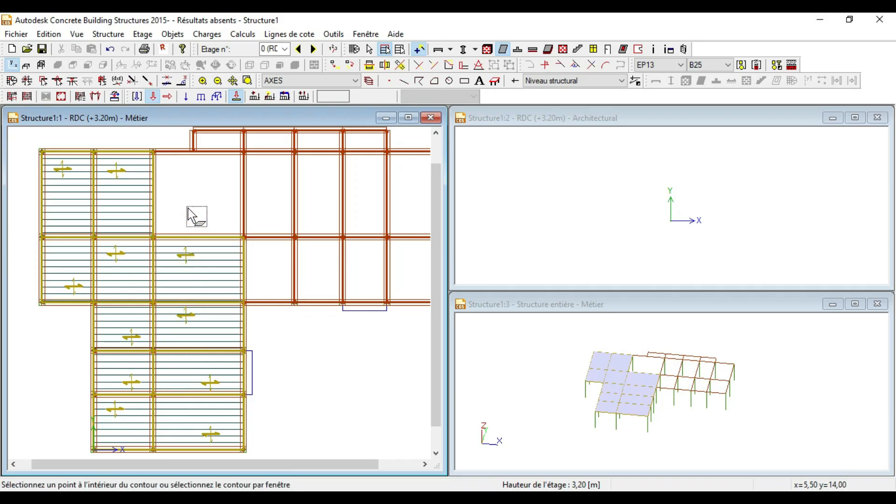
pyautogui.click(196, 216)
# Step: Fill the remaining top and right-hand bays with EP13 slabs
pyautogui.scroll(-2, 192, 219)
pyautogui.scroll(1, 199, 191)
pyautogui.scroll(3, 199, 191)
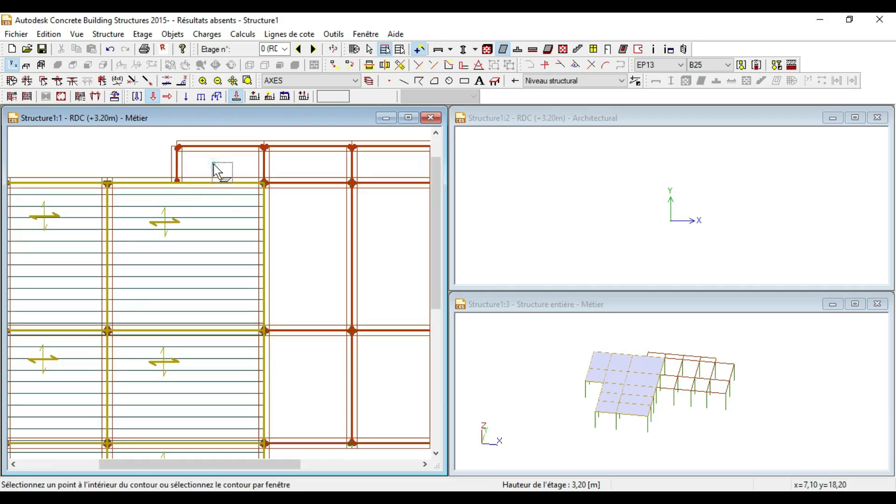
pyautogui.click(215, 170)
pyautogui.scroll(-2, 215, 168)
pyautogui.scroll(1, 256, 177)
pyautogui.click(257, 171)
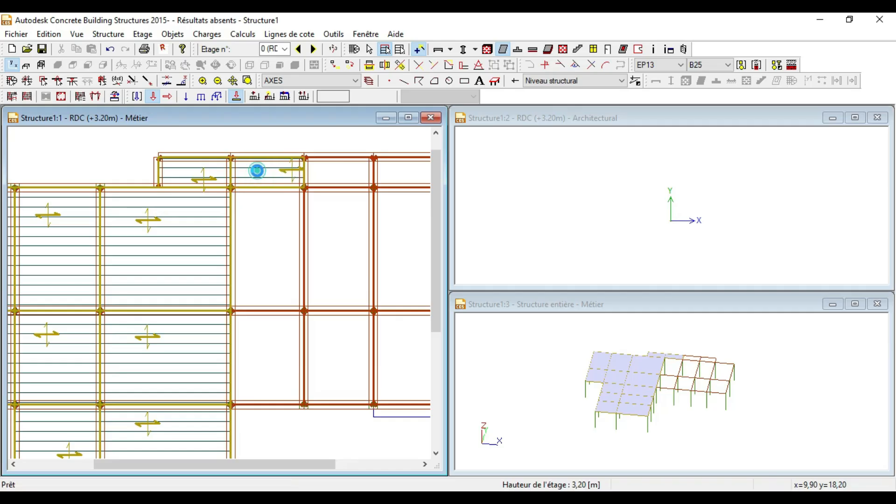
pyautogui.scroll(-2, 261, 228)
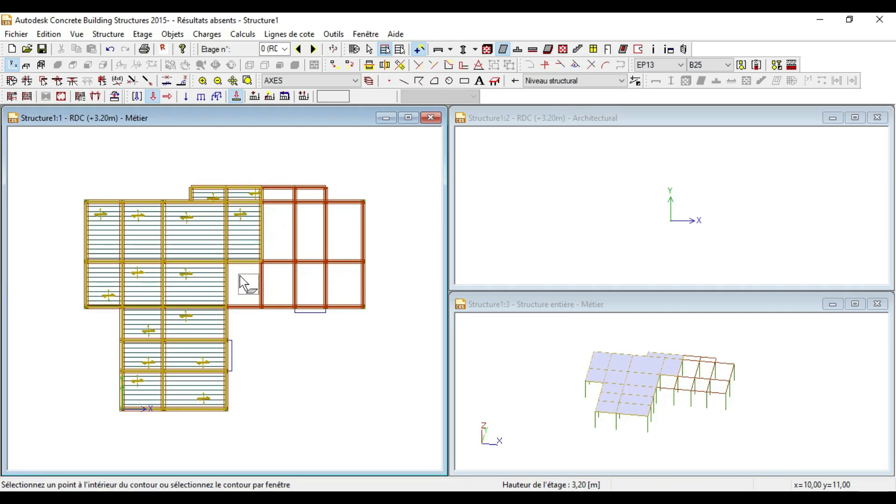
pyautogui.scroll(2, 280, 212)
pyautogui.click(282, 165)
pyautogui.click(288, 223)
pyautogui.scroll(-2, 290, 235)
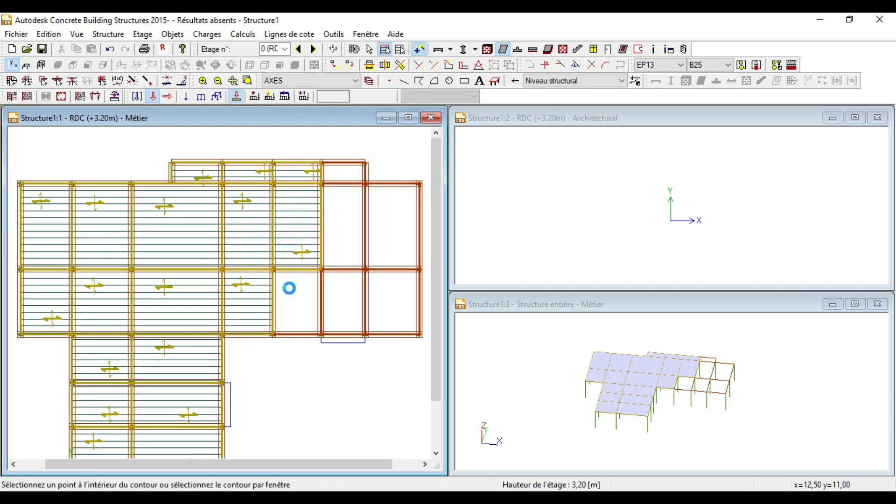
pyautogui.click(290, 287)
pyautogui.scroll(-1, 287, 286)
pyautogui.scroll(3, 324, 200)
pyautogui.click(326, 152)
pyautogui.click(330, 200)
pyautogui.scroll(-2, 330, 200)
pyautogui.click(340, 279)
pyautogui.click(375, 220)
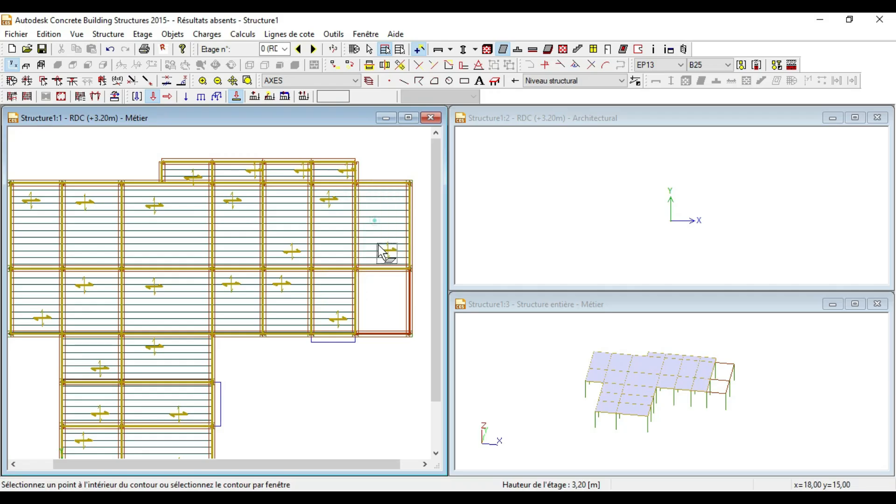
pyautogui.click(382, 295)
pyautogui.scroll(-3, 338, 244)
pyautogui.scroll(4, 234, 344)
pyautogui.scroll(2, 234, 415)
pyautogui.scroll(2, 252, 354)
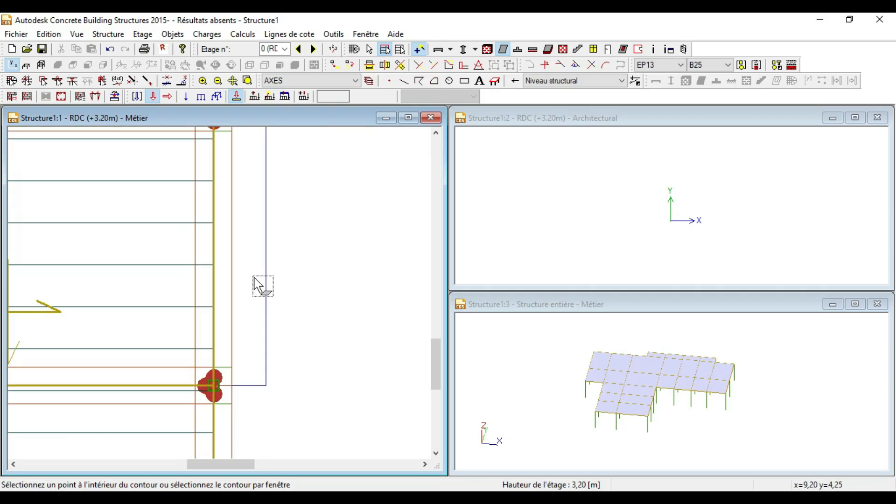
pyautogui.scroll(-1, 259, 285)
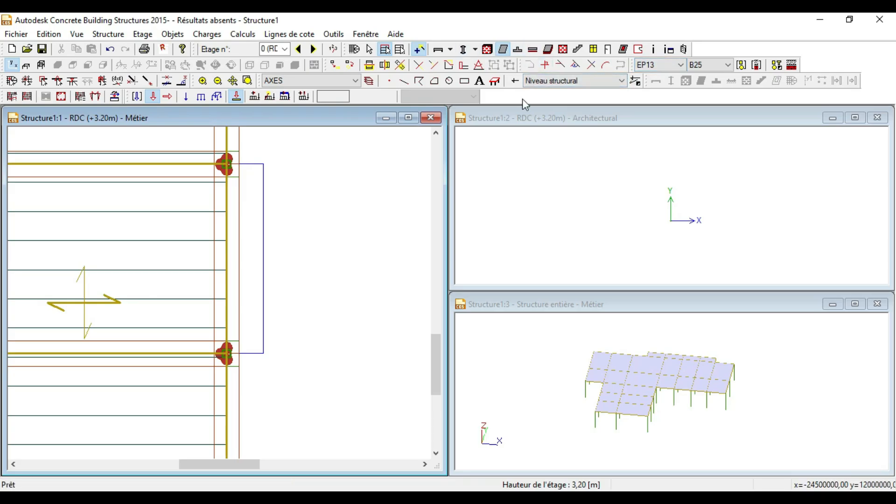
# Step: Draw the first narrow edge slab by contour between the upper and lower column nodes
pyautogui.click(417, 49)
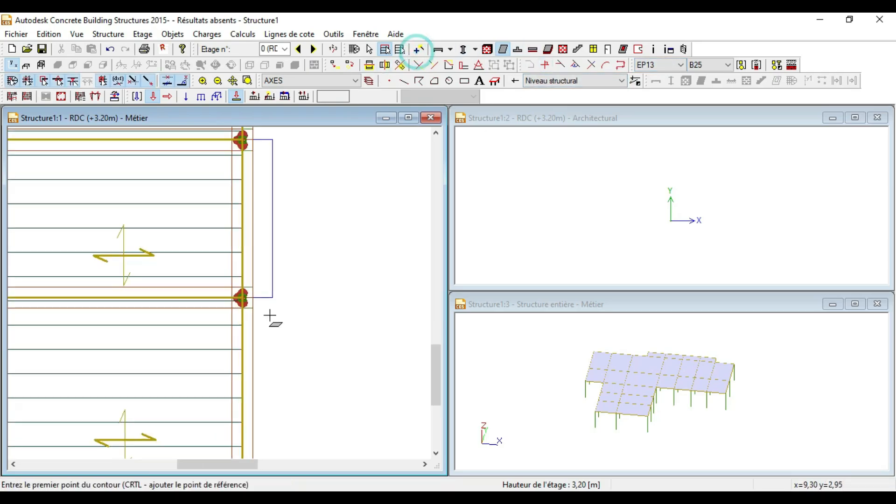
pyautogui.scroll(2, 247, 301)
pyautogui.scroll(1, 231, 287)
pyautogui.scroll(1, 220, 272)
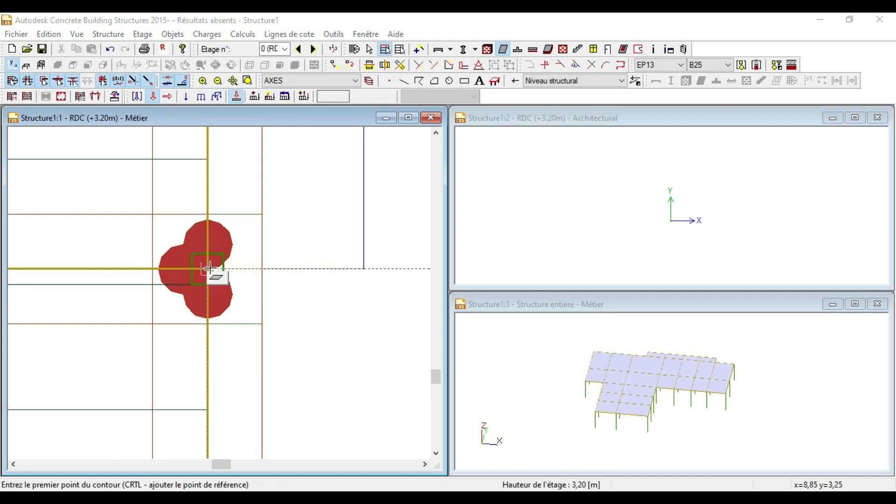
pyautogui.click(209, 268)
pyautogui.click(365, 270)
pyautogui.scroll(-2, 339, 308)
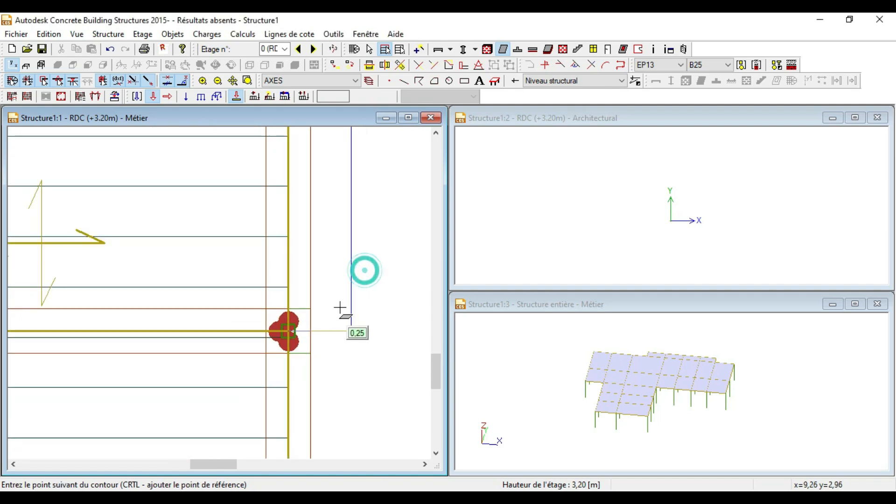
pyautogui.scroll(-1, 341, 280)
pyautogui.scroll(-2, 345, 194)
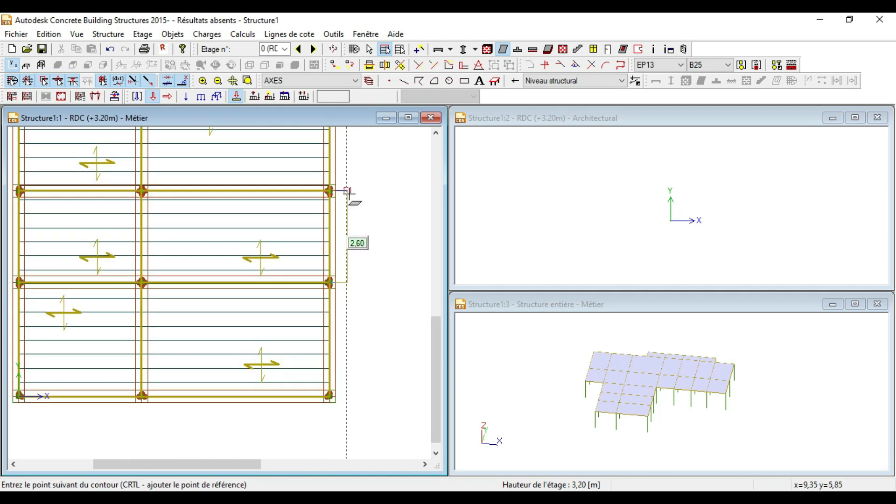
pyautogui.scroll(2, 332, 191)
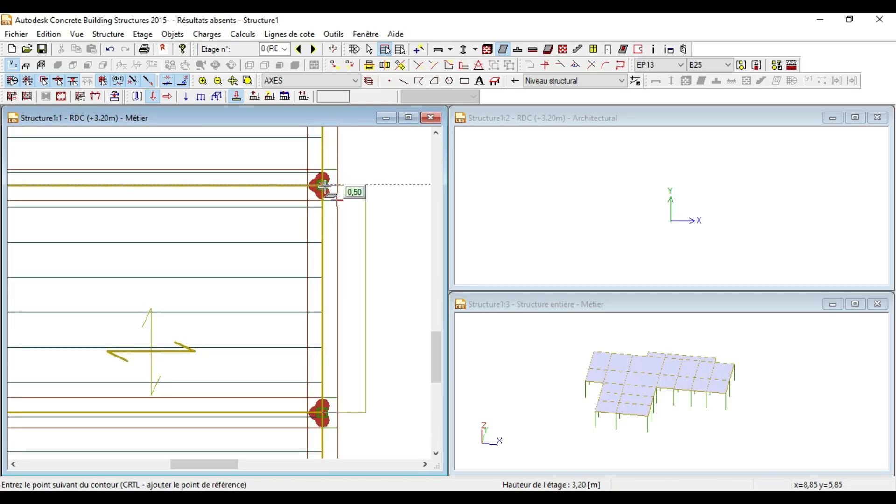
pyautogui.click(321, 185)
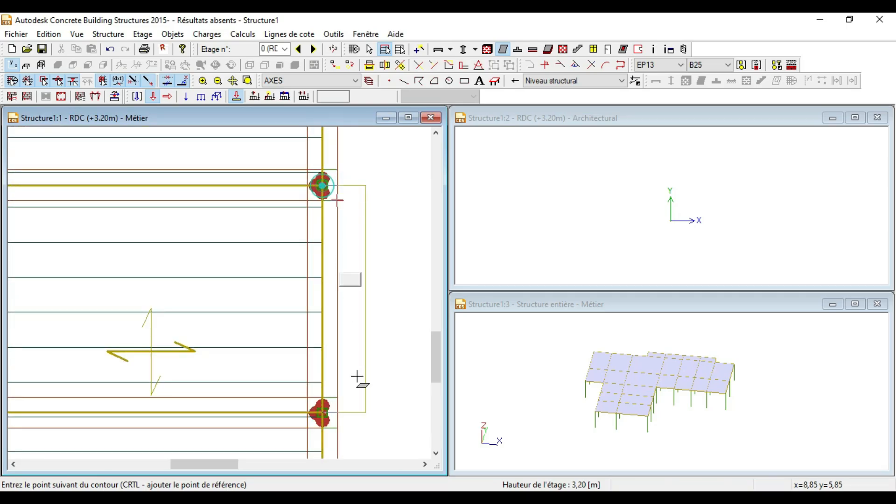
pyautogui.click(321, 413)
# Step: Draw a second edge slab by contour below the beam, from column node to outer corner
pyautogui.scroll(-4, 252, 394)
pyautogui.scroll(3, 306, 314)
pyautogui.scroll(2, 322, 295)
pyautogui.click(317, 320)
pyautogui.scroll(-2, 230, 343)
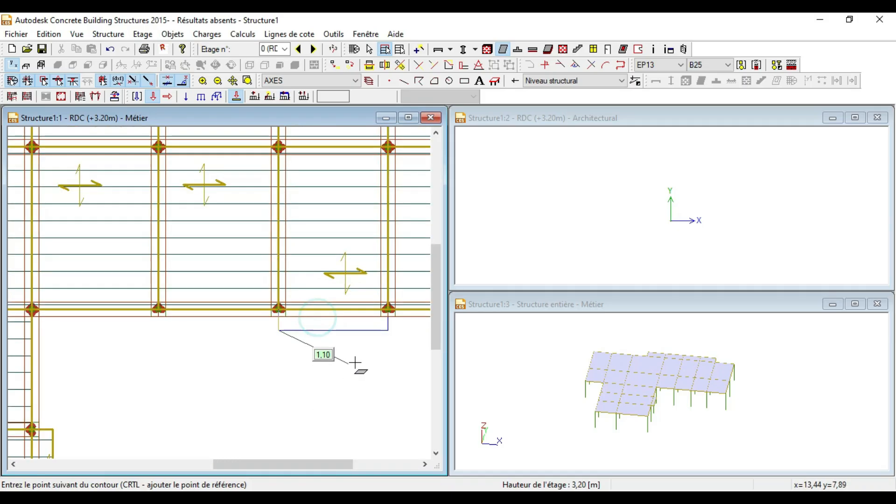
pyautogui.click(388, 330)
pyautogui.scroll(3, 387, 312)
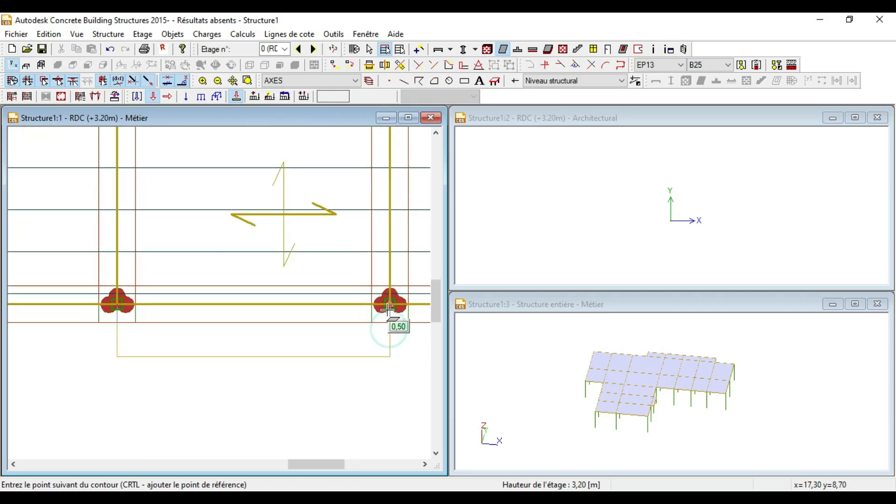
pyautogui.click(389, 304)
pyautogui.click(118, 304)
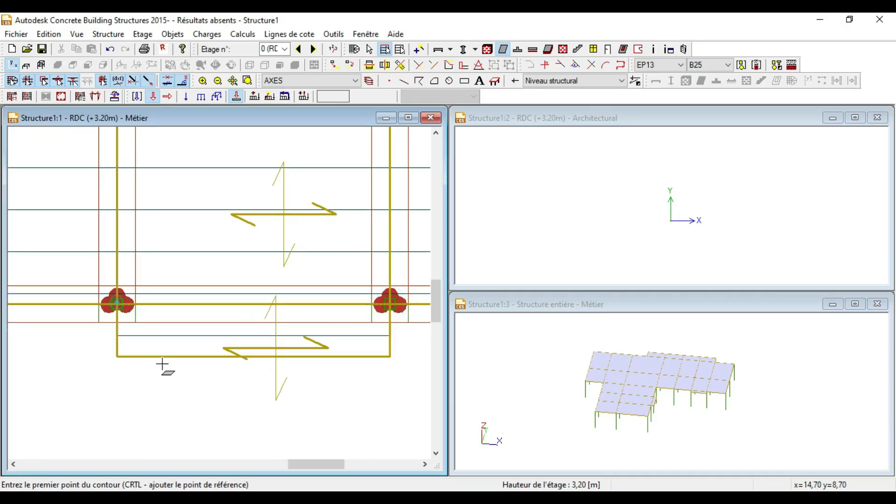
pyautogui.scroll(-6, 339, 309)
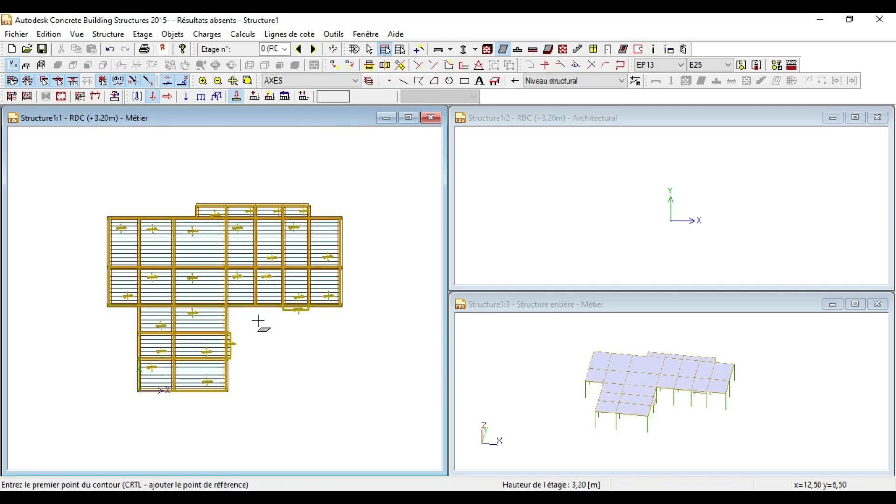
pyautogui.scroll(2, 661, 379)
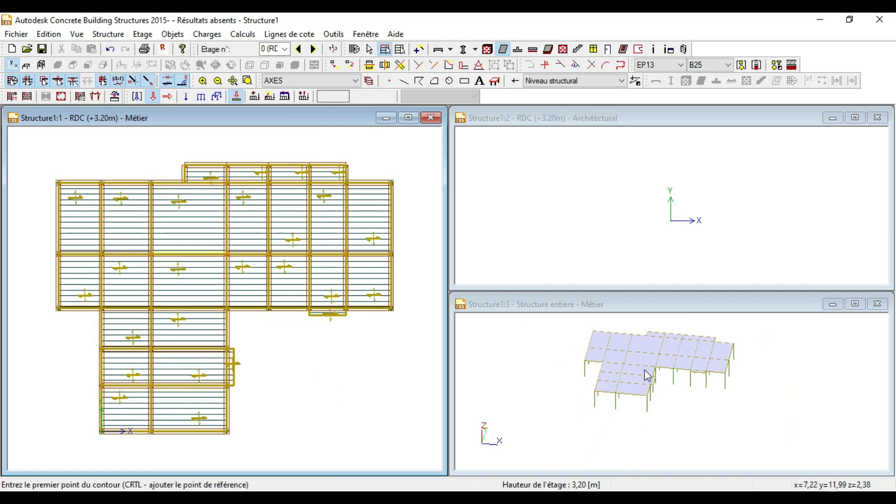
pyautogui.scroll(-2, 285, 415)
pyautogui.scroll(2, 272, 379)
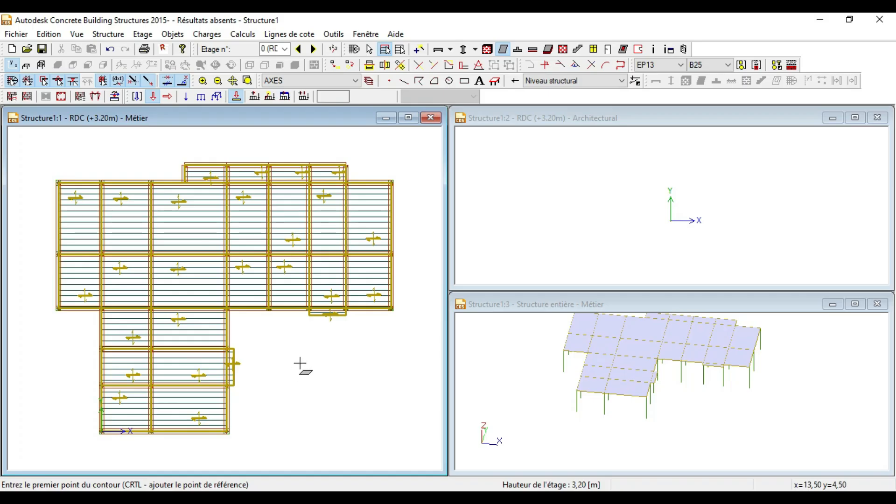
pyautogui.scroll(-1, 333, 380)
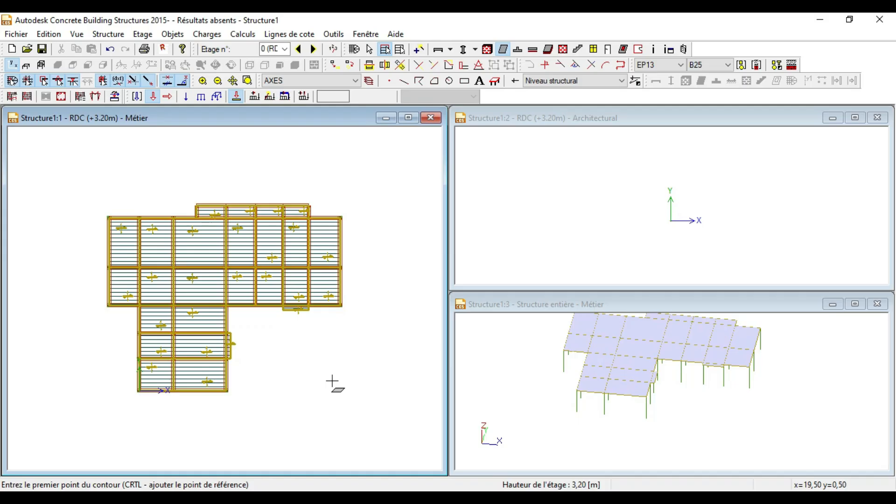
pyautogui.scroll(3, 245, 282)
pyautogui.scroll(-2, 251, 279)
pyautogui.scroll(-2, 263, 298)
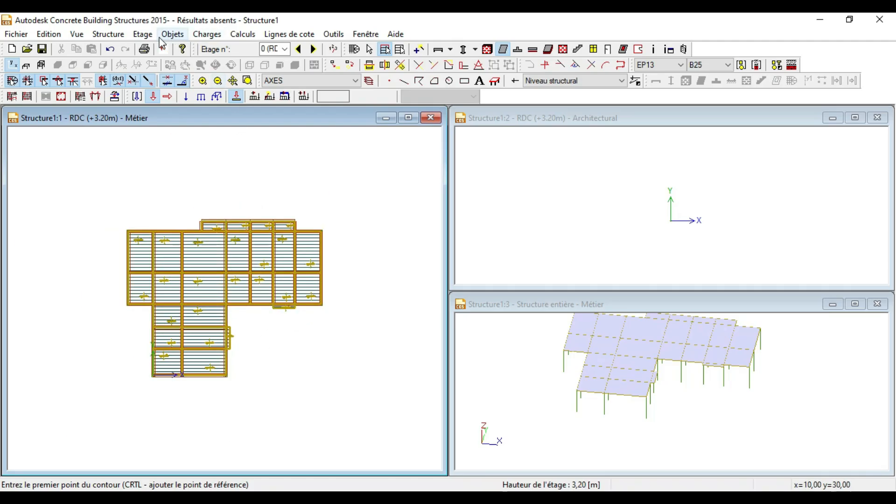
pyautogui.click(283, 49)
pyautogui.scroll(3, 150, 276)
pyautogui.scroll(-3, 224, 201)
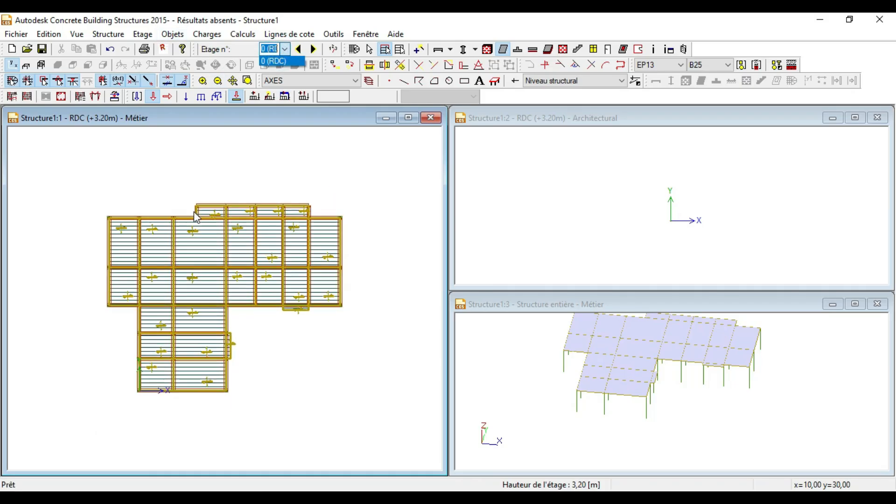
pyautogui.scroll(3, 207, 300)
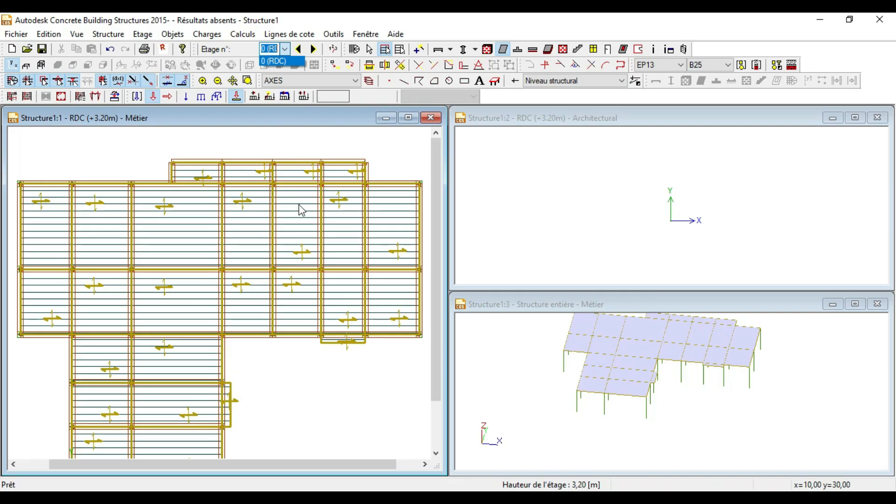
pyautogui.scroll(-2, 288, 218)
pyautogui.scroll(3, 171, 280)
pyautogui.click(275, 136)
pyautogui.scroll(-2, 258, 180)
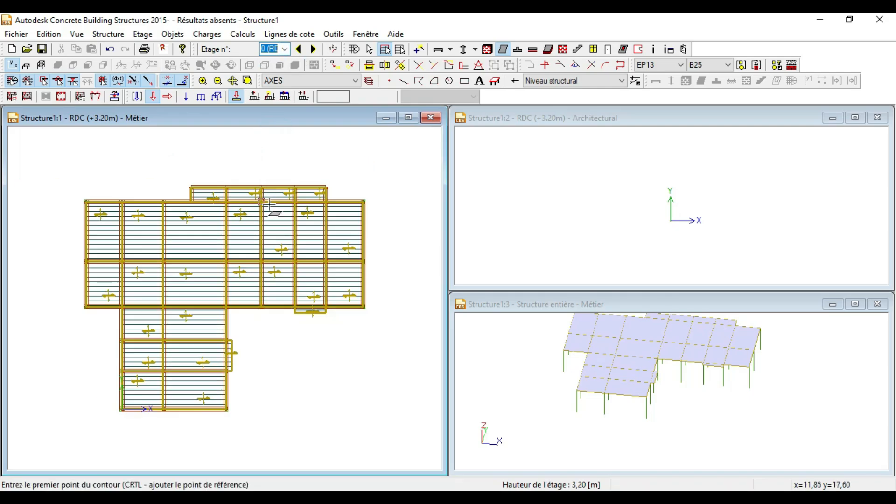
pyautogui.scroll(-2, 382, 194)
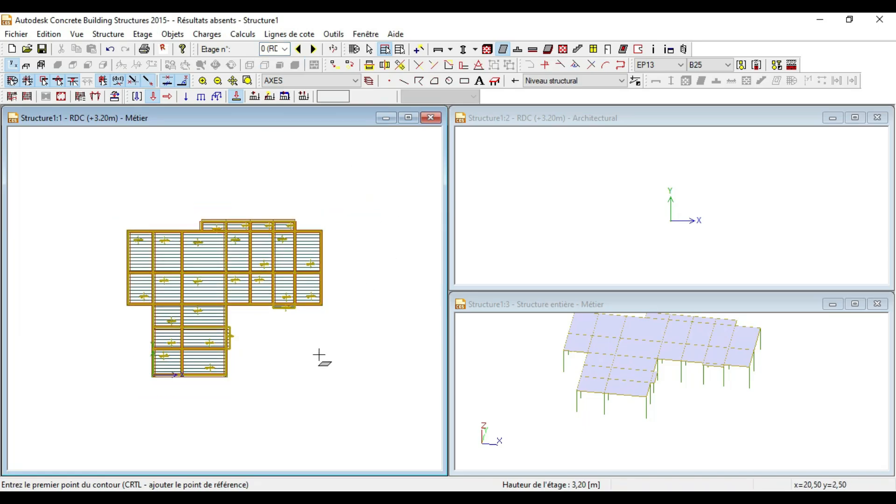
pyautogui.scroll(5, 104, 309)
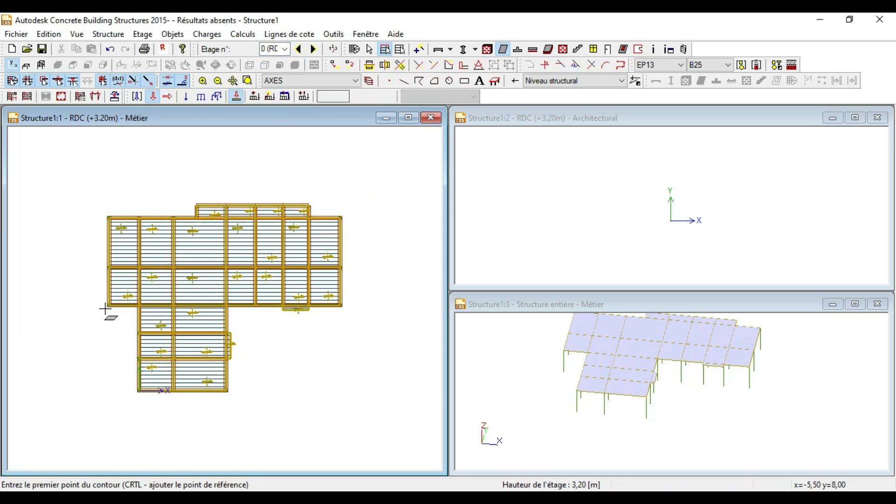
pyautogui.scroll(-3, 364, 265)
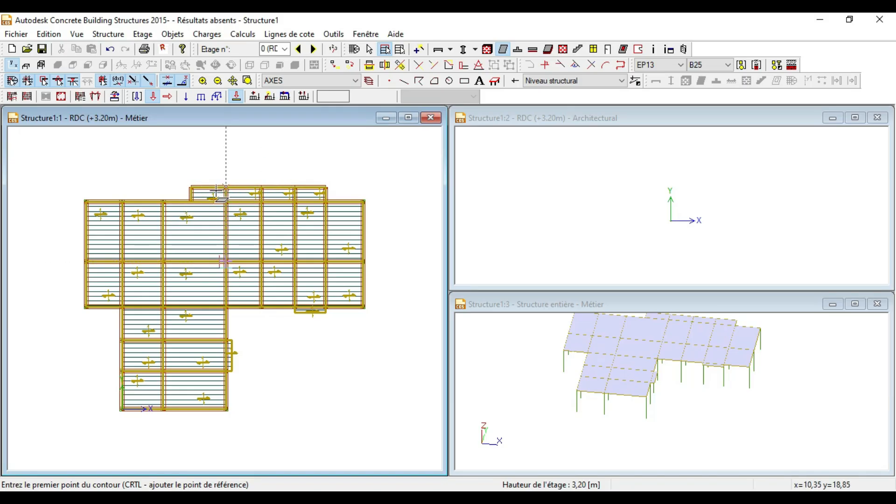
pyautogui.scroll(2, 182, 190)
pyautogui.scroll(-2, 250, 150)
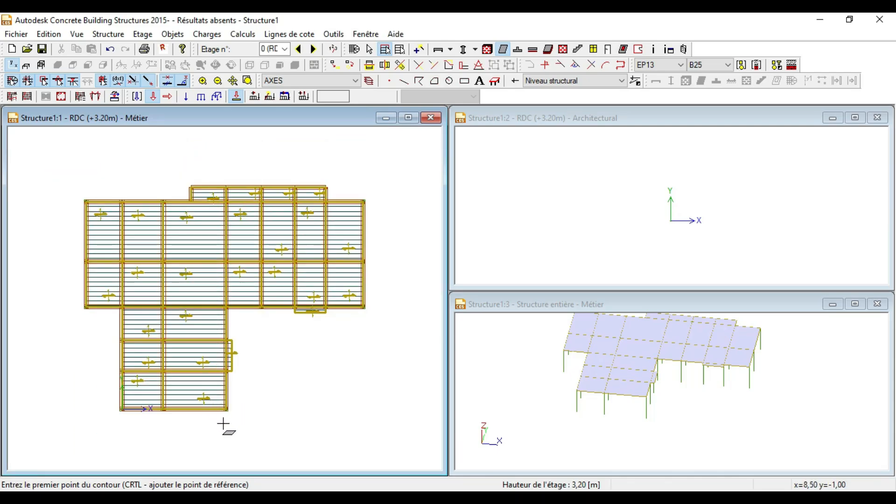
pyautogui.scroll(3, 169, 412)
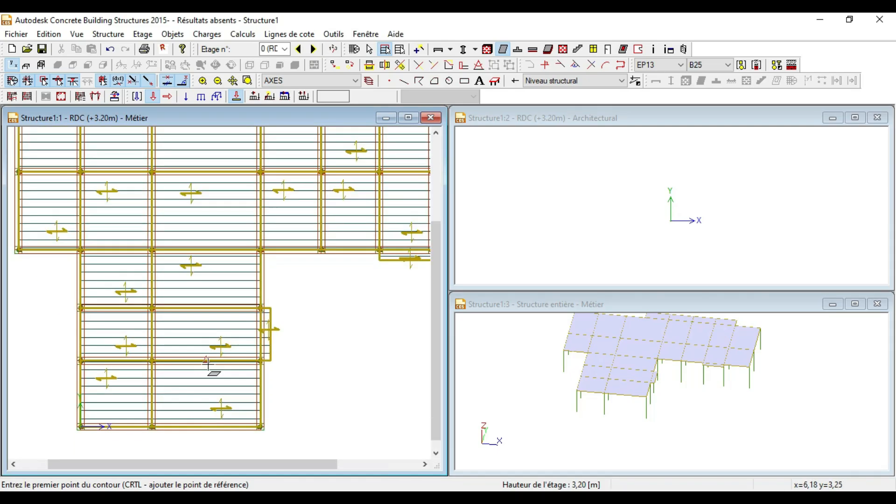
pyautogui.scroll(-2, 209, 363)
pyautogui.scroll(-2, 270, 353)
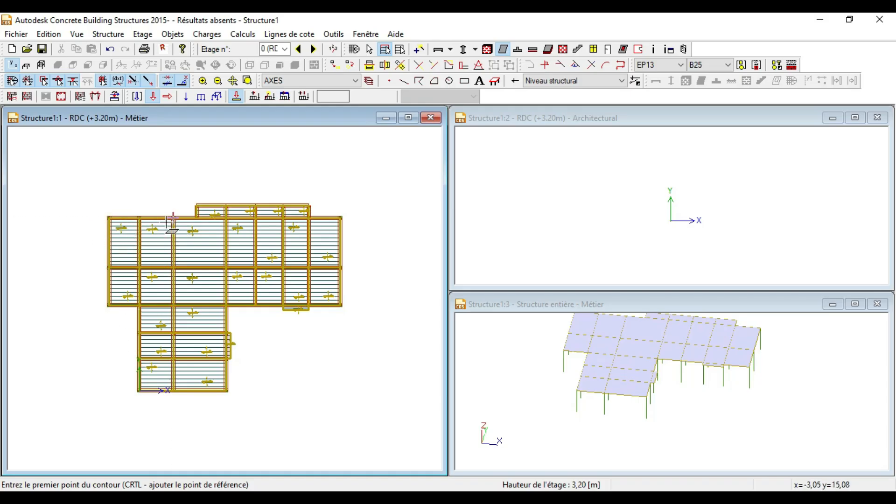
pyautogui.scroll(-1, 241, 227)
pyautogui.scroll(2, 148, 332)
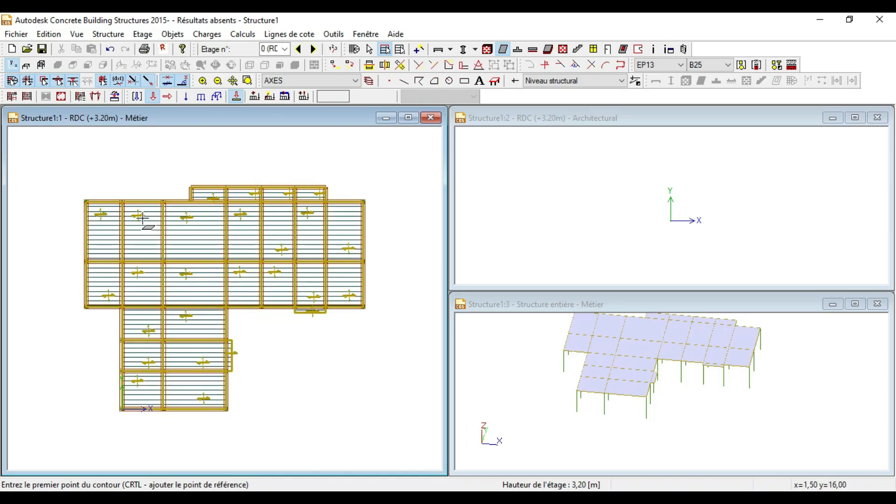
pyautogui.scroll(1, 142, 240)
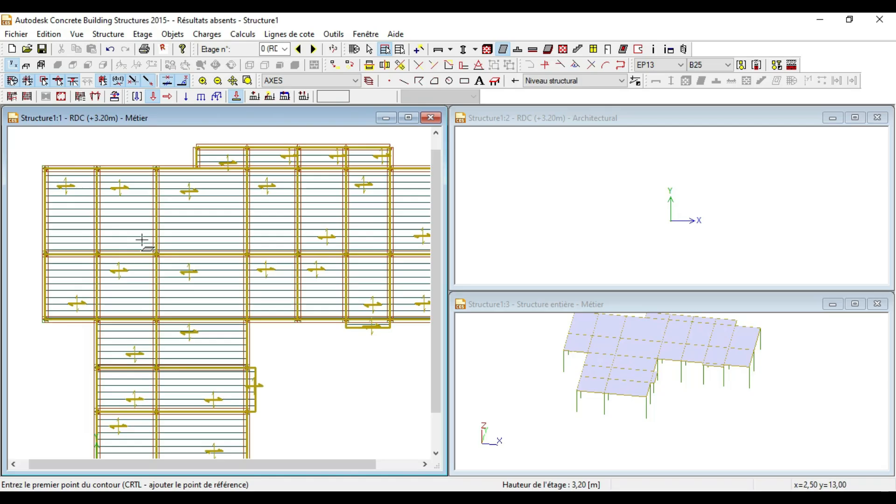
pyautogui.scroll(1, 128, 196)
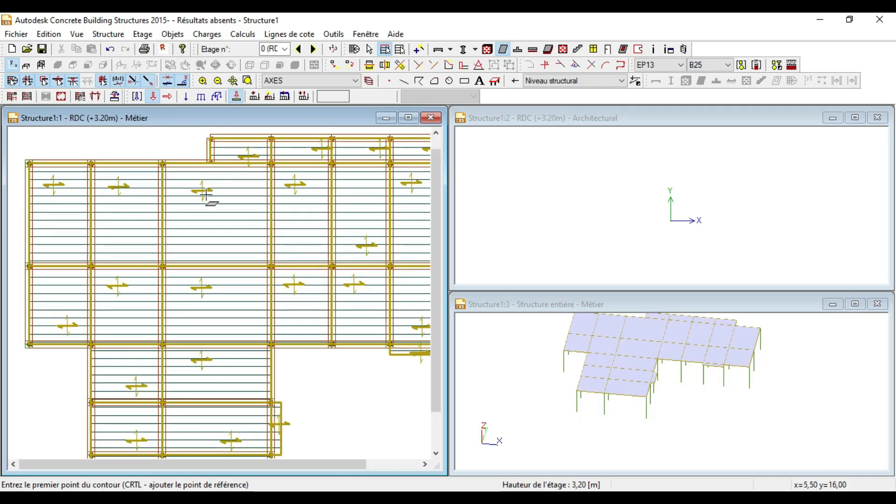
pyautogui.scroll(-1, 202, 197)
pyautogui.scroll(-1, 163, 189)
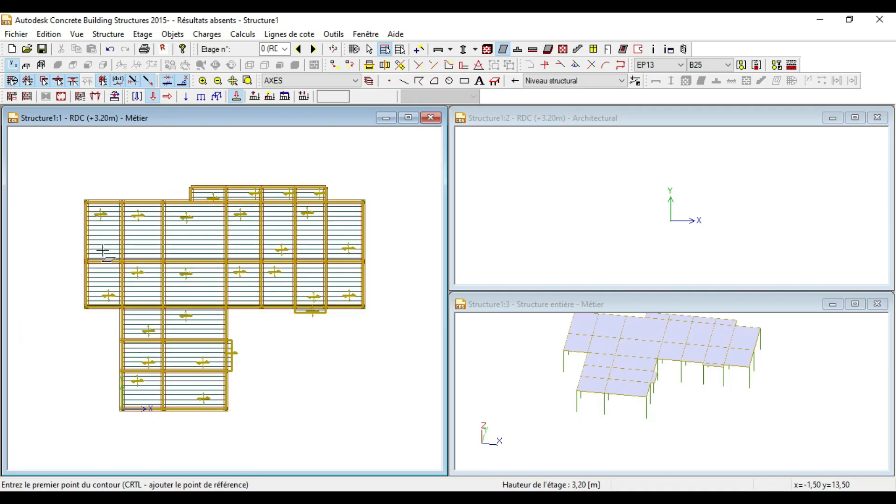
pyautogui.scroll(1, 103, 255)
pyautogui.scroll(-1, 210, 234)
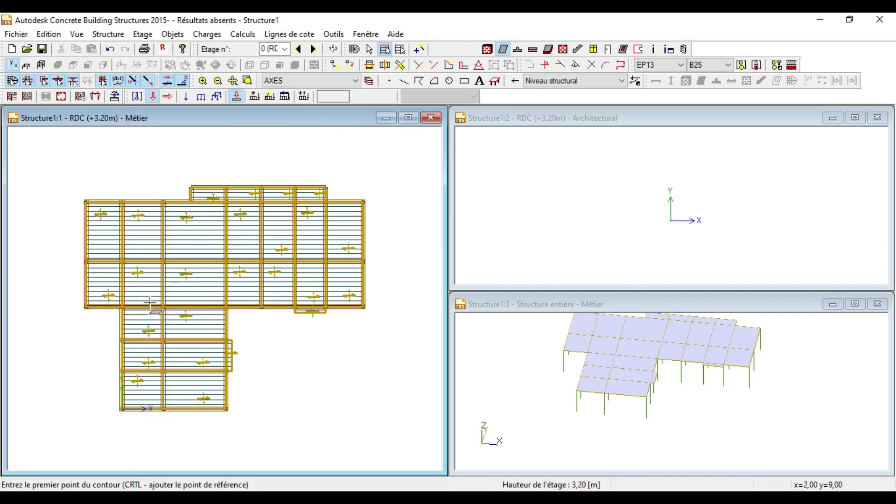
pyautogui.scroll(3, 149, 303)
pyautogui.scroll(-2, 177, 276)
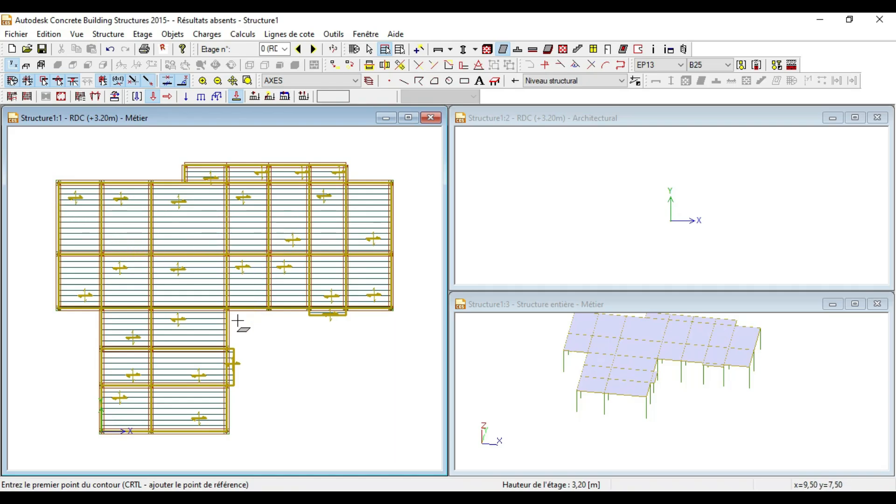
pyautogui.scroll(-1, 237, 321)
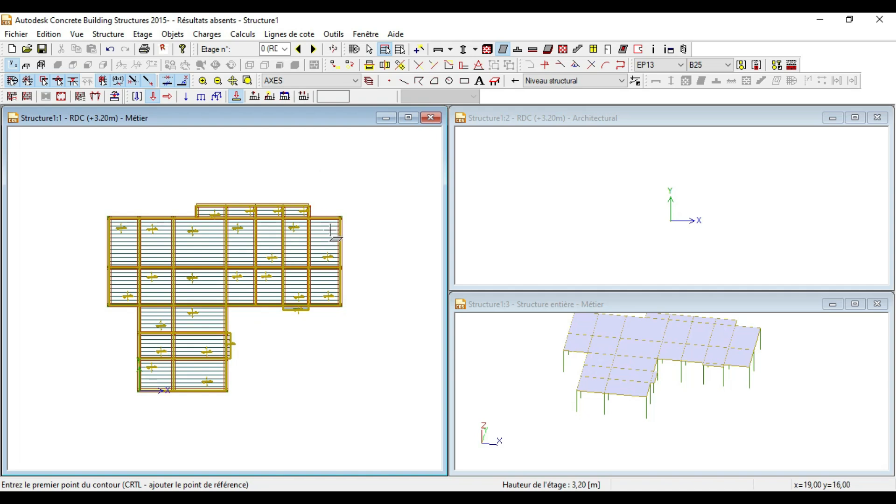
pyautogui.scroll(-1, 330, 229)
pyautogui.scroll(2, 146, 297)
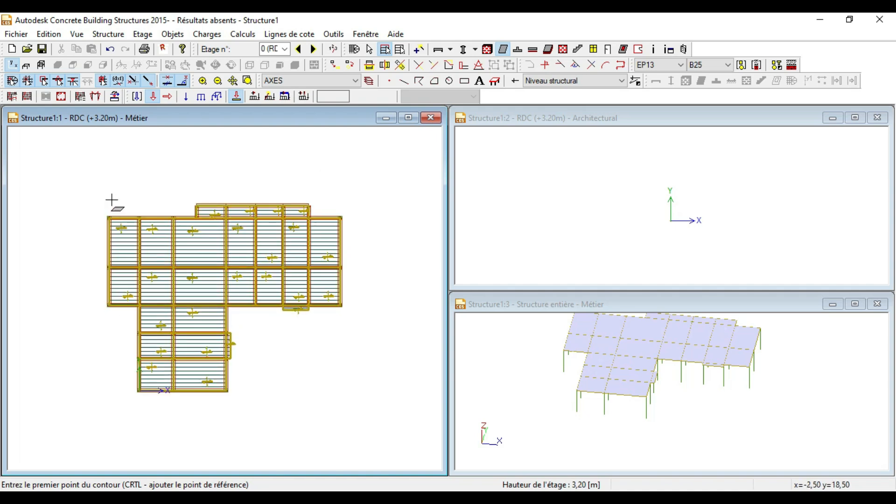
pyautogui.rightClick(107, 171)
# Step: Hide all object types in the RDC plan using Aucun in the Afficher dialog
pyautogui.click(84, 175)
pyautogui.rightClick(83, 176)
pyautogui.click(116, 235)
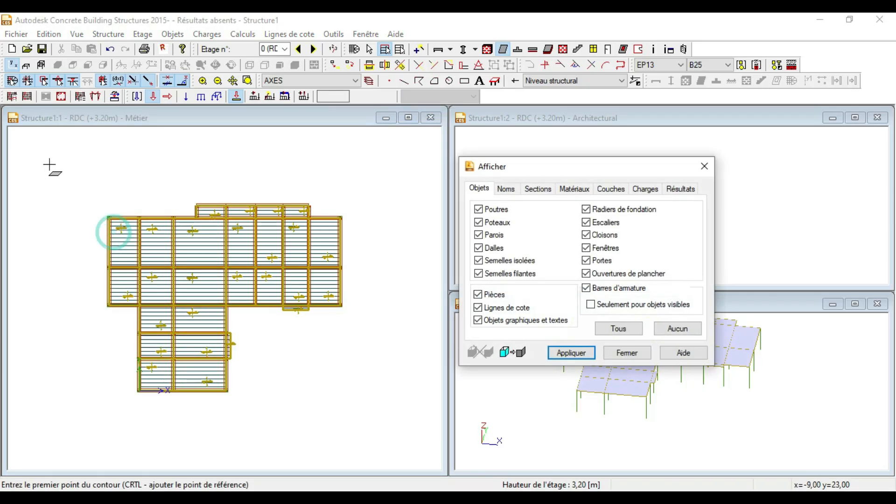
pyautogui.moveTo(517, 169); pyautogui.dragTo(377, 39)
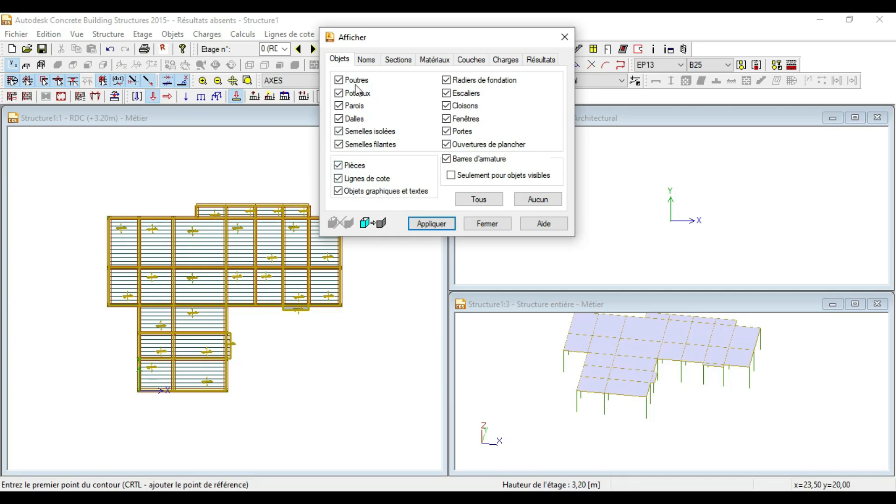
pyautogui.click(195, 204)
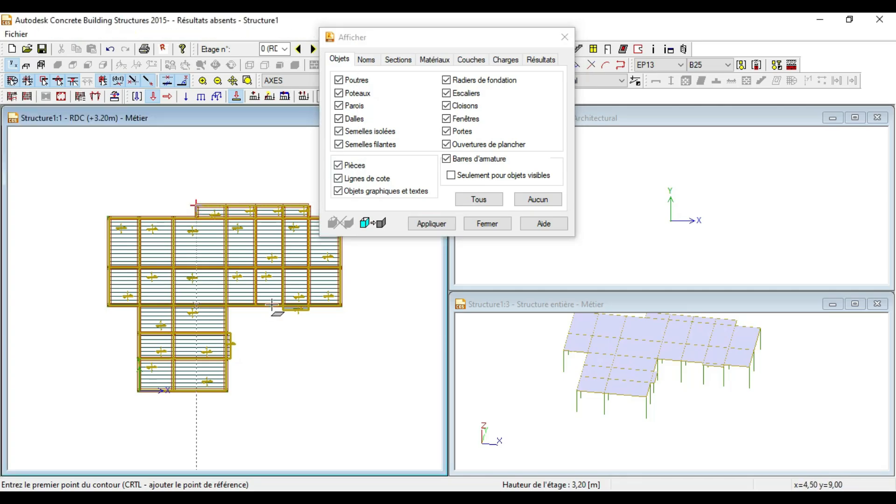
pyautogui.click(537, 199)
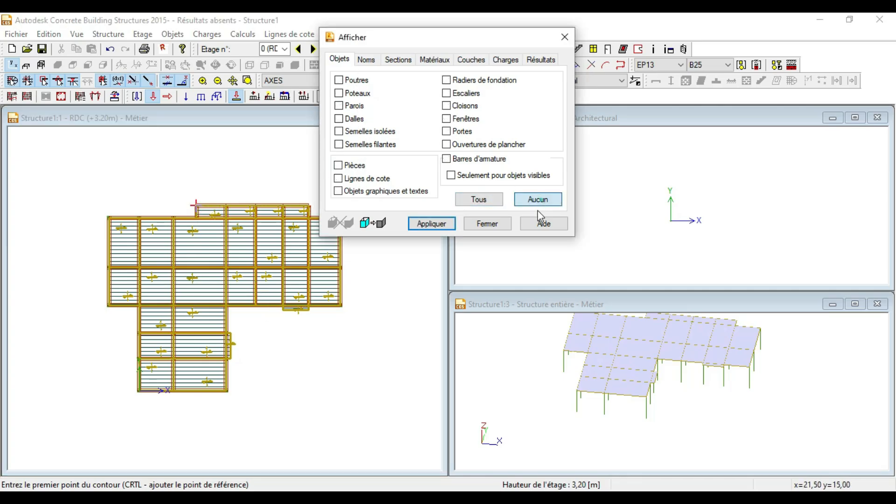
pyautogui.click(432, 224)
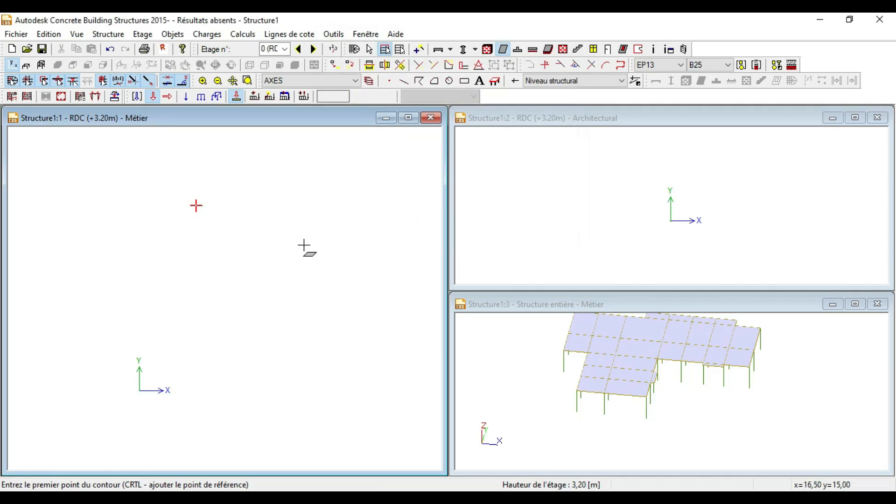
pyautogui.rightClick(289, 221)
# Step: Display only the beams (Poutres) in the RDC plan
pyautogui.click(330, 282)
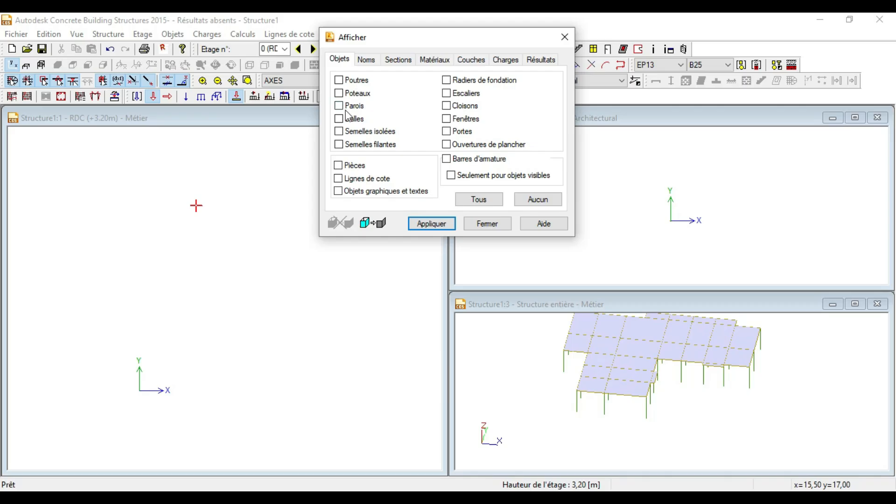
pyautogui.click(431, 223)
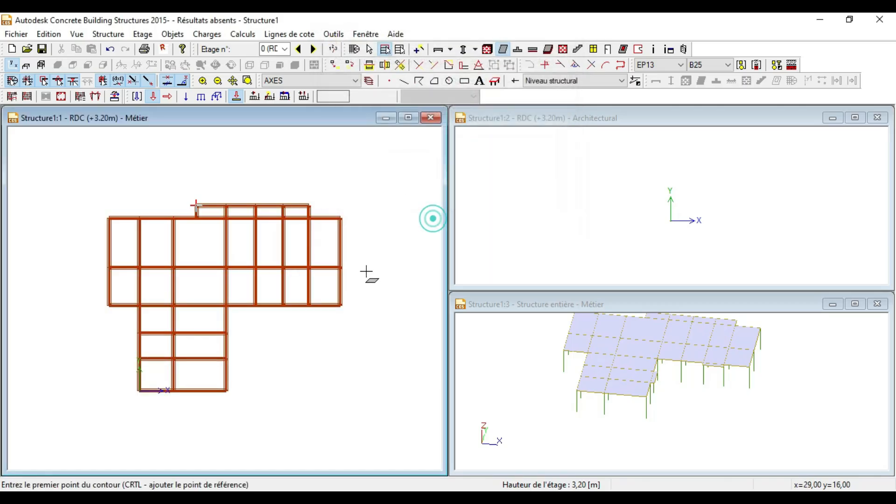
pyautogui.scroll(4, 180, 260)
pyautogui.scroll(-4, 202, 180)
pyautogui.scroll(3, 250, 174)
pyautogui.scroll(-3, 259, 190)
# Step: Display only the columns (Poteaux), then return to the Afficher settings
pyautogui.rightClick(294, 174)
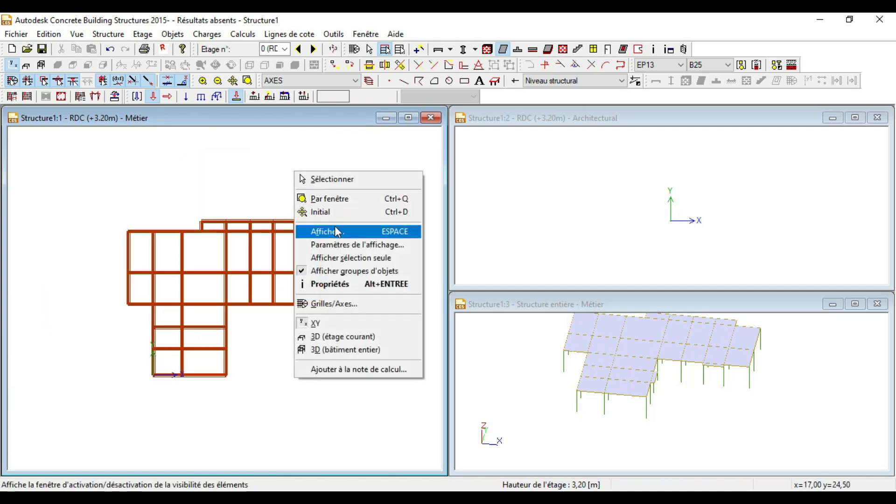
pyautogui.click(335, 227)
pyautogui.click(339, 93)
pyautogui.click(431, 224)
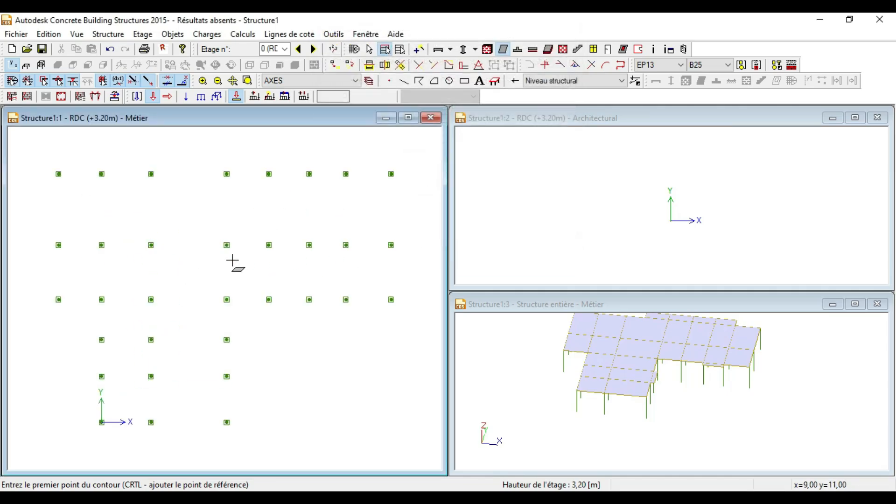
pyautogui.rightClick(231, 177)
pyautogui.click(274, 235)
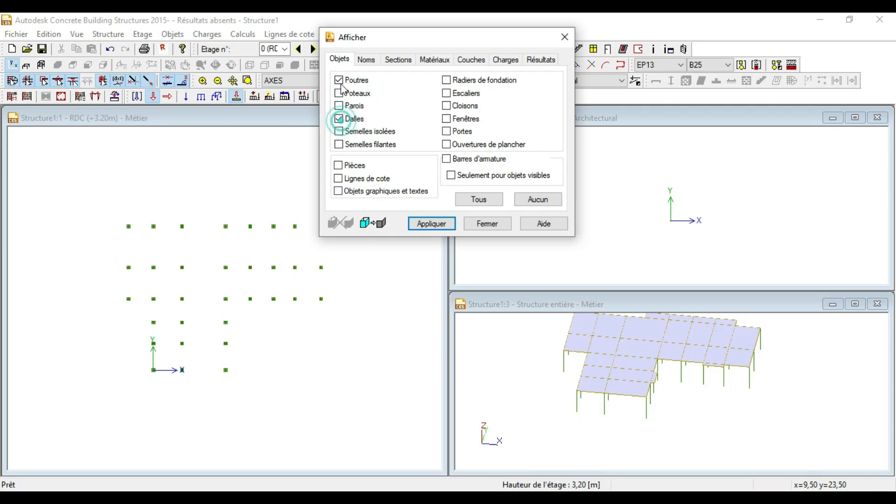
# Step: Apply the beams-and-slabs display and window-select the whole ground floor
pyautogui.click(420, 223)
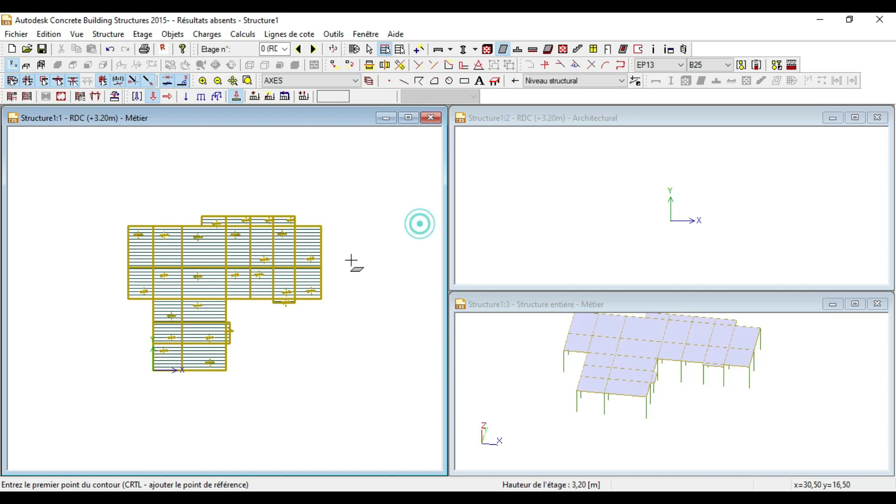
pyautogui.rightClick(79, 172)
pyautogui.click(117, 209)
pyautogui.moveTo(84, 169); pyautogui.dragTo(349, 420)
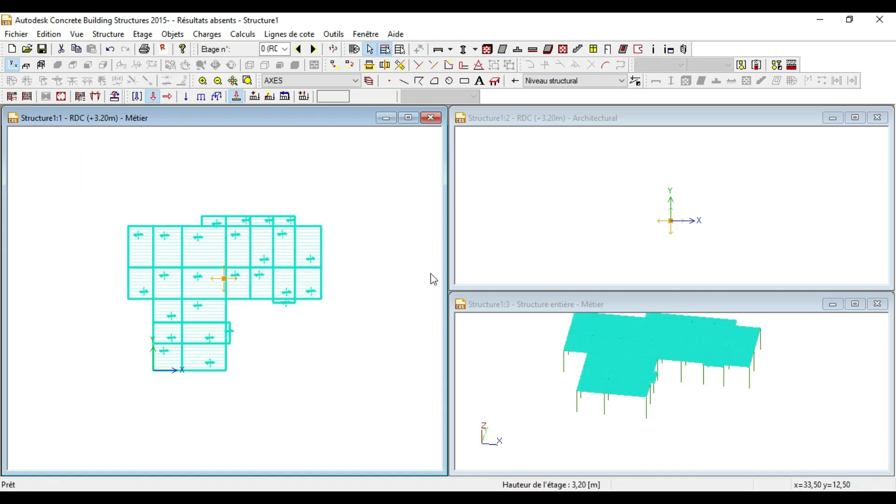
# Step: Reapply the beams-and-slabs display from the Afficher dialog
pyautogui.rightClick(331, 189)
pyautogui.click(363, 248)
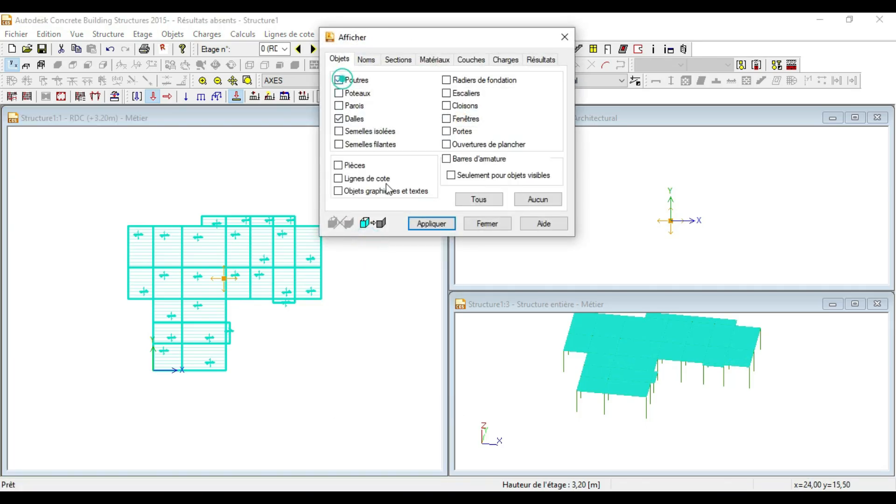
pyautogui.click(426, 224)
pyautogui.scroll(2, 186, 242)
pyautogui.scroll(-3, 266, 208)
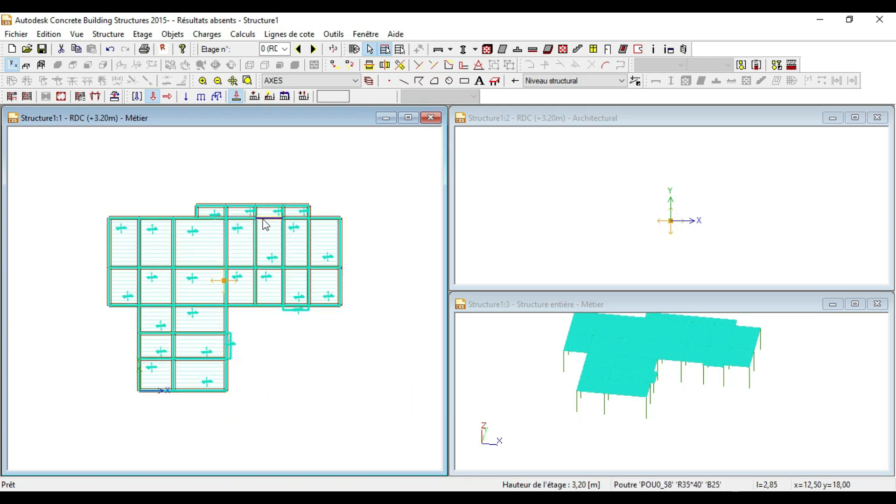
pyautogui.scroll(1, 154, 294)
pyautogui.click(225, 202)
pyautogui.scroll(4, 206, 277)
pyautogui.scroll(-7, 289, 229)
pyautogui.scroll(2, 152, 313)
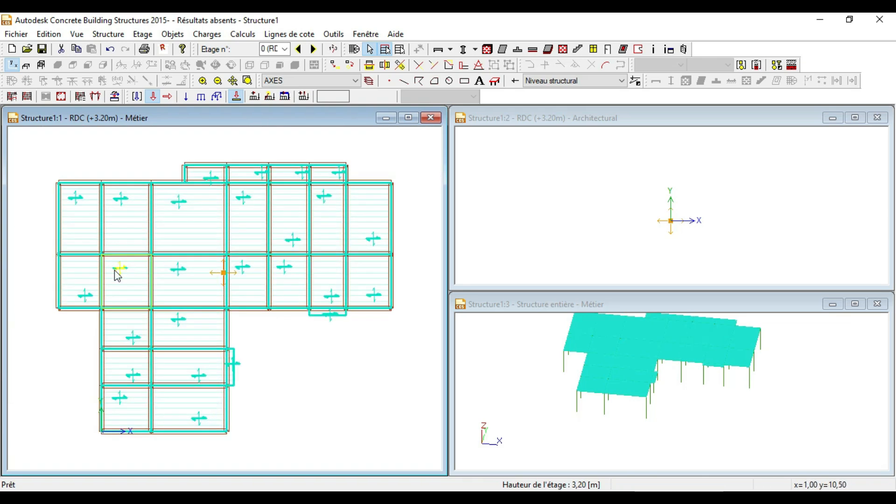
# Step: Open the properties of the 26 selected slabs and move the Dalle dialog aside
pyautogui.rightClick(134, 148)
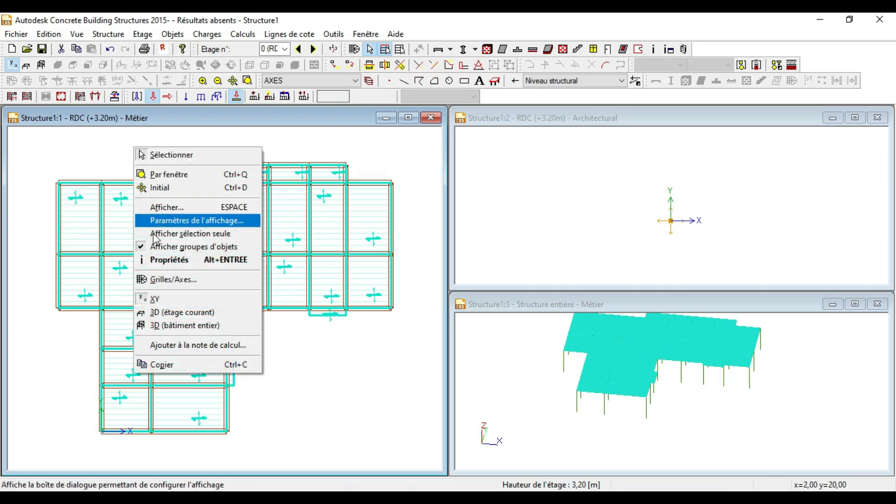
pyautogui.click(168, 262)
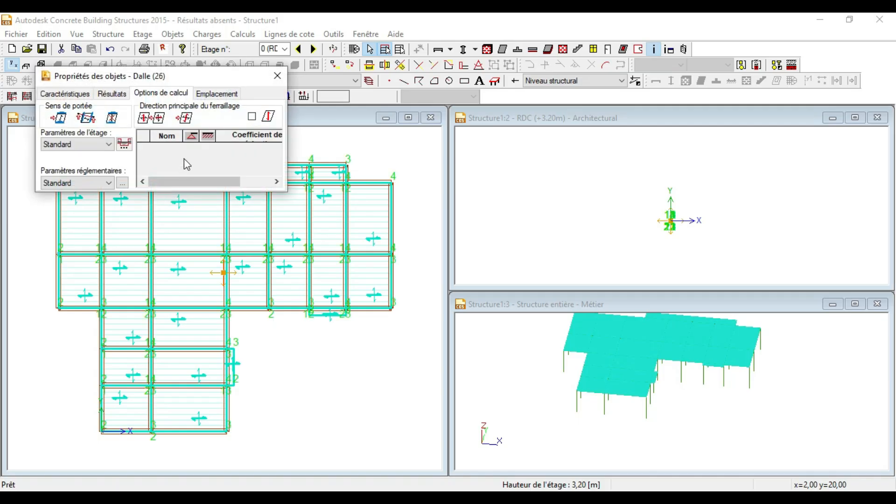
pyautogui.moveTo(179, 80); pyautogui.dragTo(524, 79)
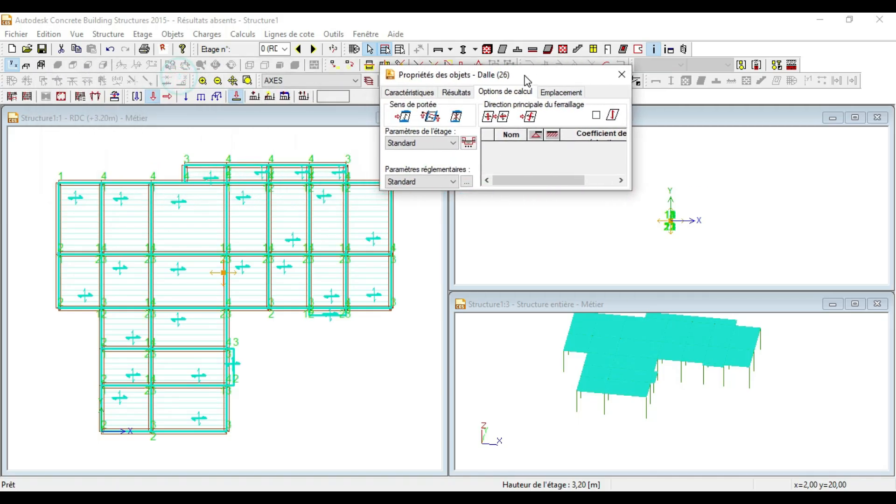
pyautogui.scroll(-1, 279, 236)
pyautogui.scroll(1, 72, 256)
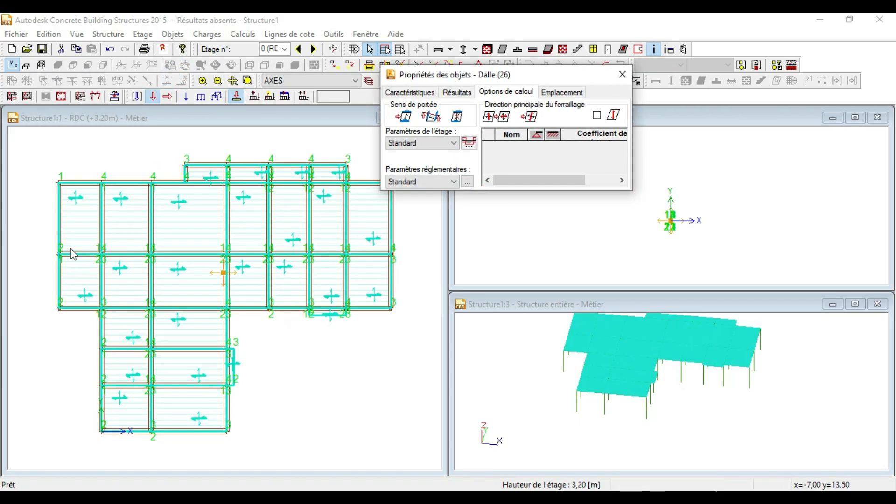
# Step: On Options de calcul, choose the first one-way Sens de portée option
pyautogui.click(408, 119)
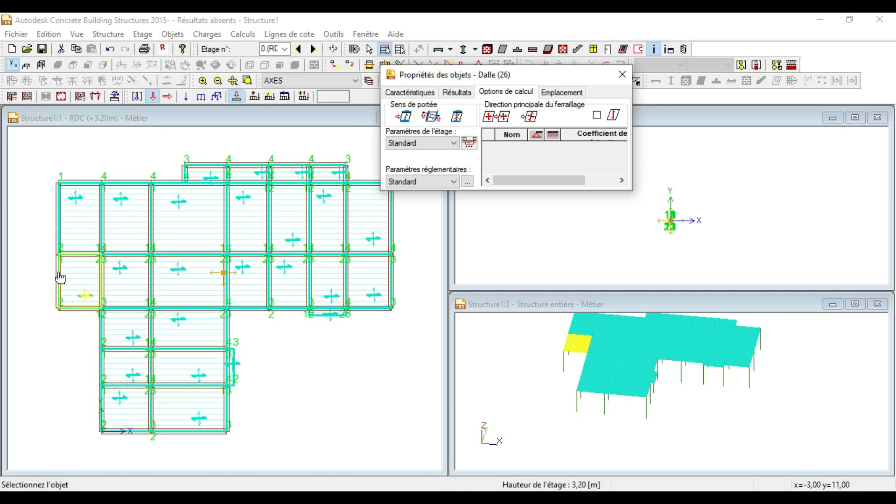
pyautogui.scroll(-1, 228, 238)
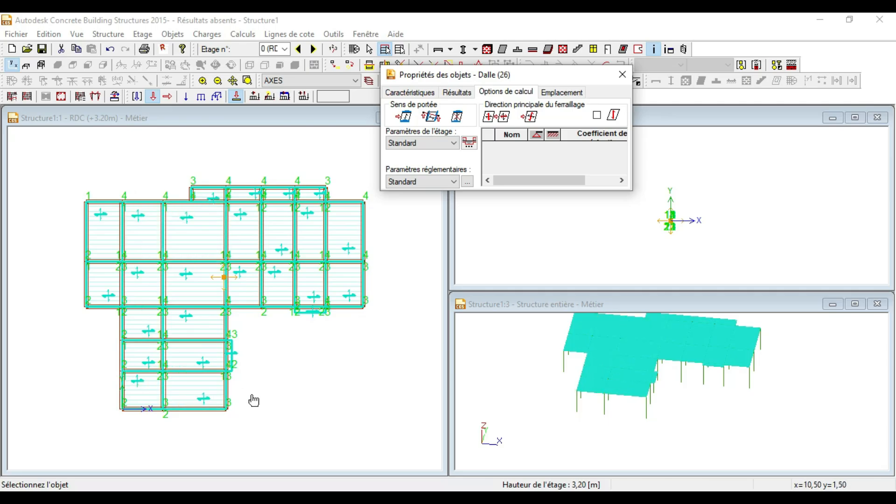
pyautogui.scroll(1, 84, 233)
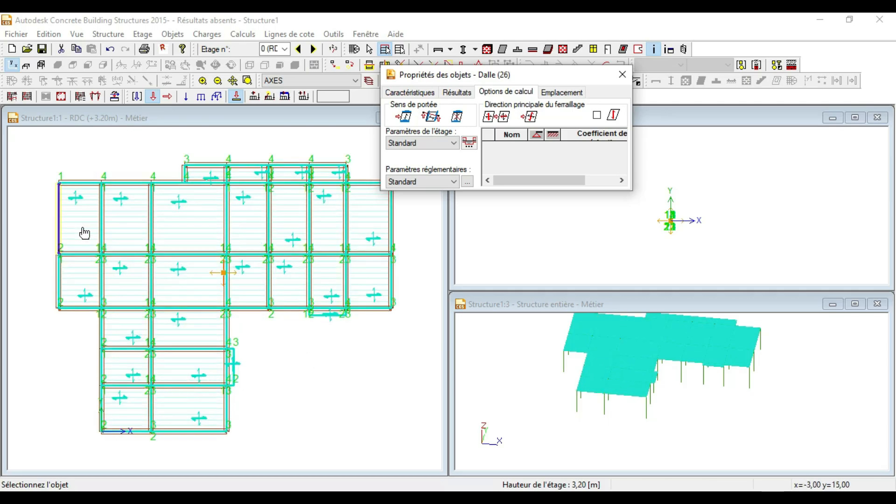
pyautogui.scroll(-1, 257, 228)
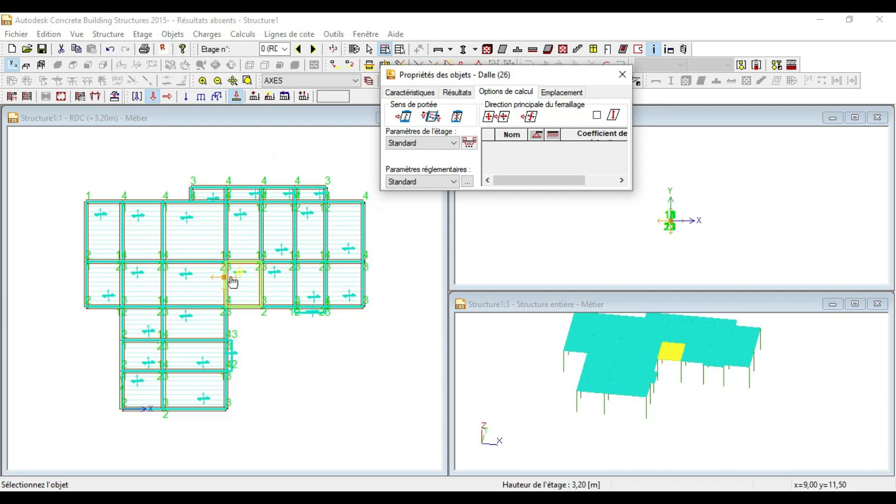
pyautogui.scroll(2, 169, 226)
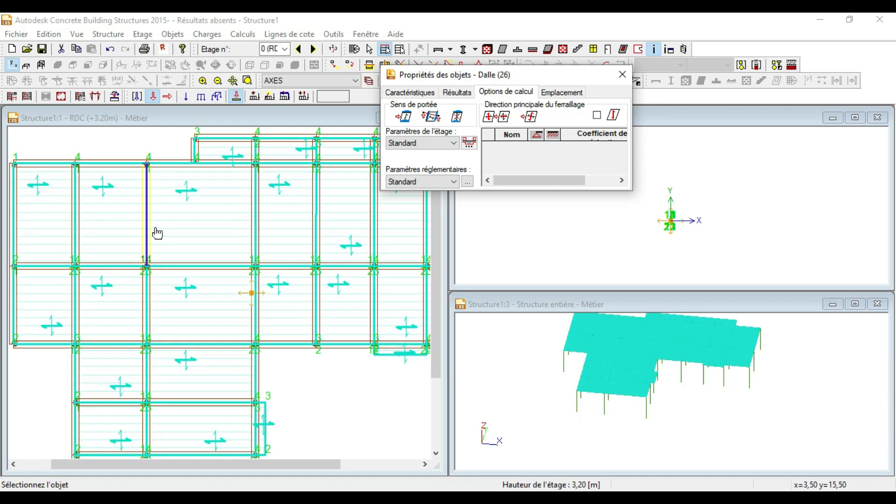
pyautogui.scroll(-2, 179, 215)
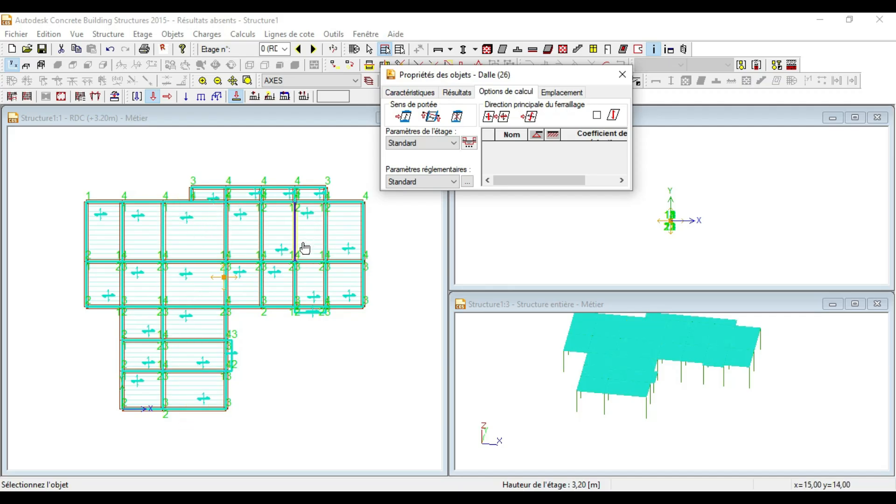
pyautogui.scroll(2, 251, 294)
pyautogui.scroll(-2, 238, 290)
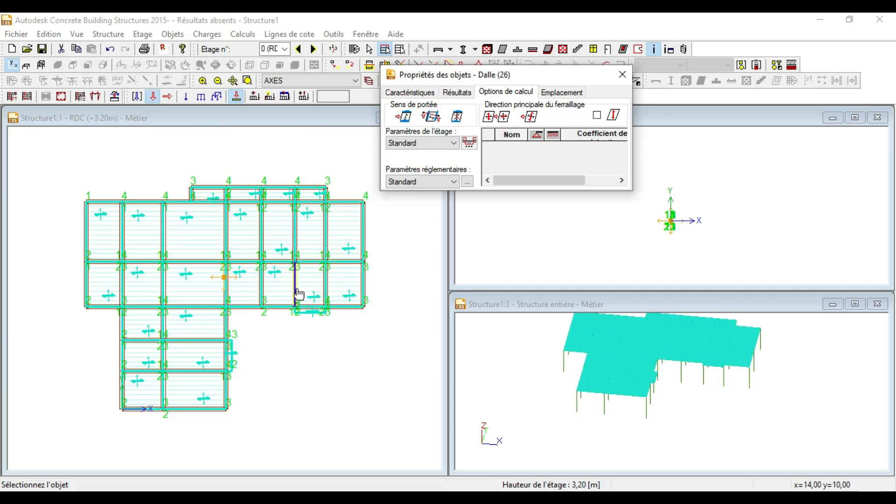
pyautogui.scroll(2, 308, 296)
pyautogui.scroll(1, 253, 284)
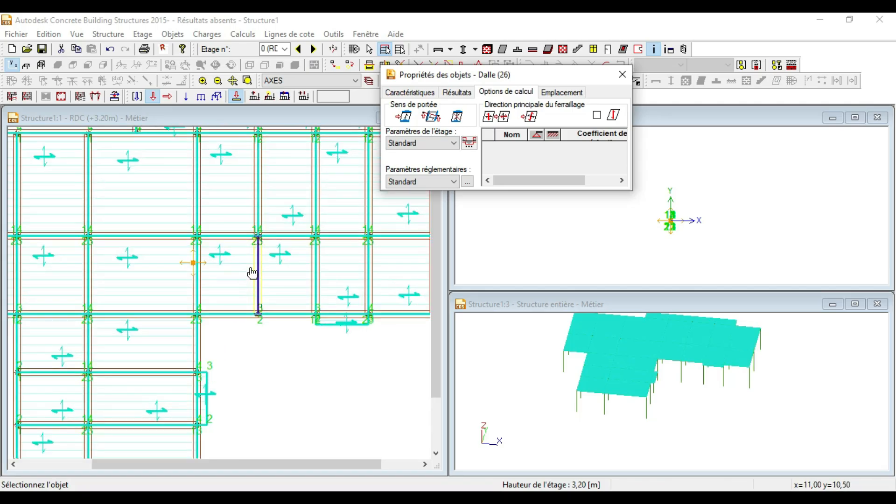
pyautogui.scroll(-3, 256, 240)
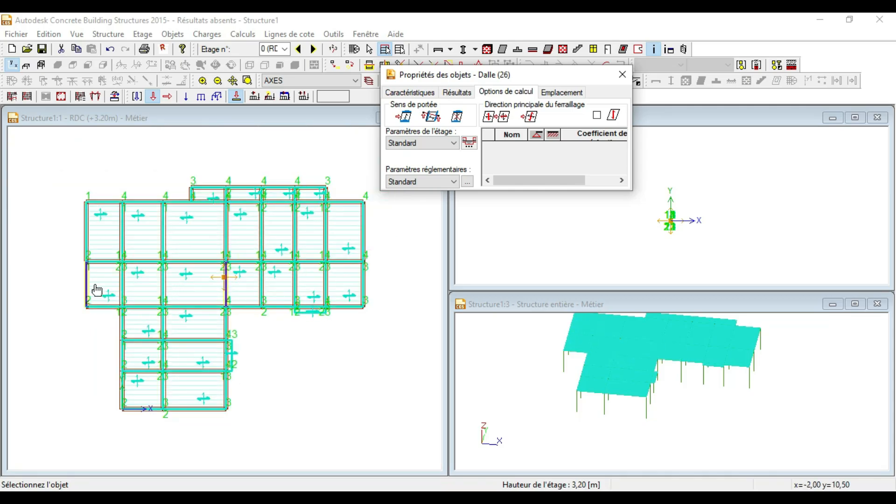
pyautogui.scroll(2, 108, 201)
pyautogui.scroll(-1, 111, 238)
pyautogui.scroll(-1, 98, 266)
pyautogui.scroll(1, 102, 275)
pyautogui.scroll(-1, 94, 247)
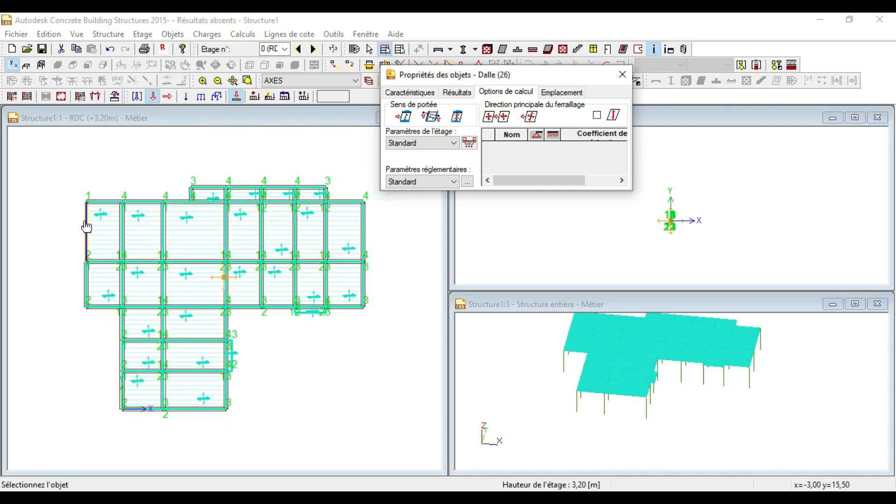
# Step: Set the slab's span direction from the clicked edge, then close the Propriétés des objets – Dalle window
pyautogui.click(84, 221)
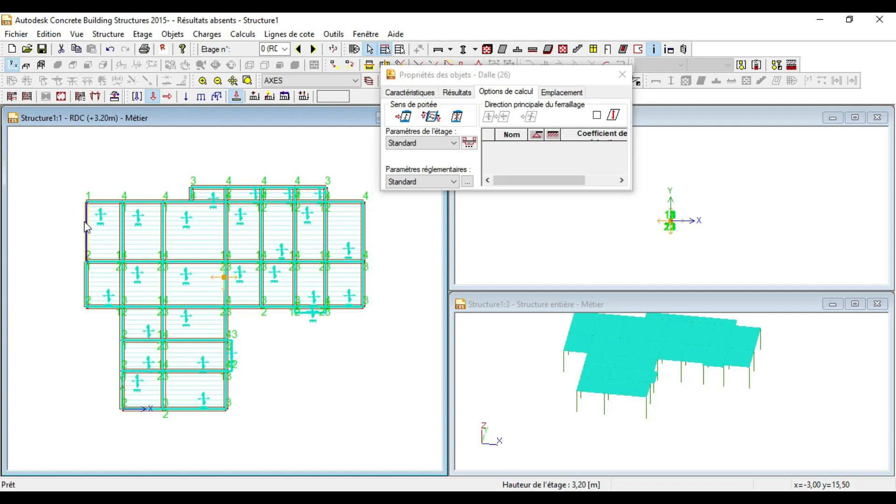
pyautogui.scroll(1, 219, 233)
pyautogui.scroll(-2, 208, 249)
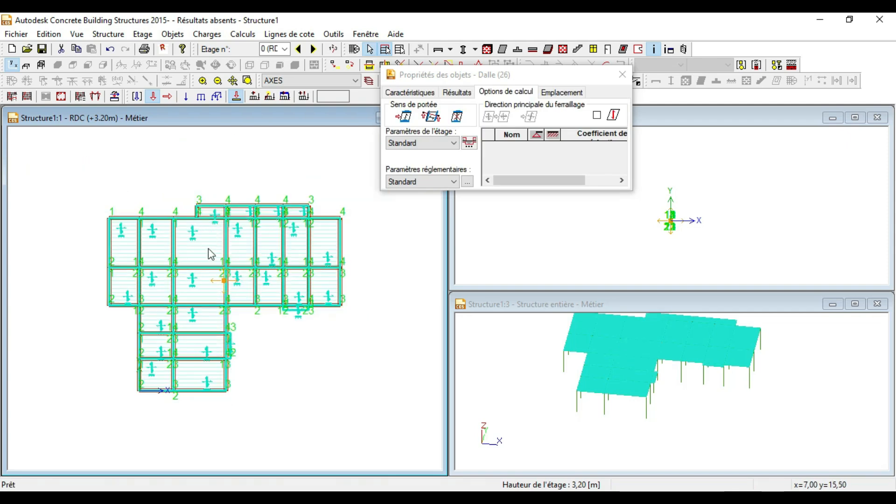
pyautogui.scroll(1, 201, 256)
pyautogui.scroll(-1, 205, 238)
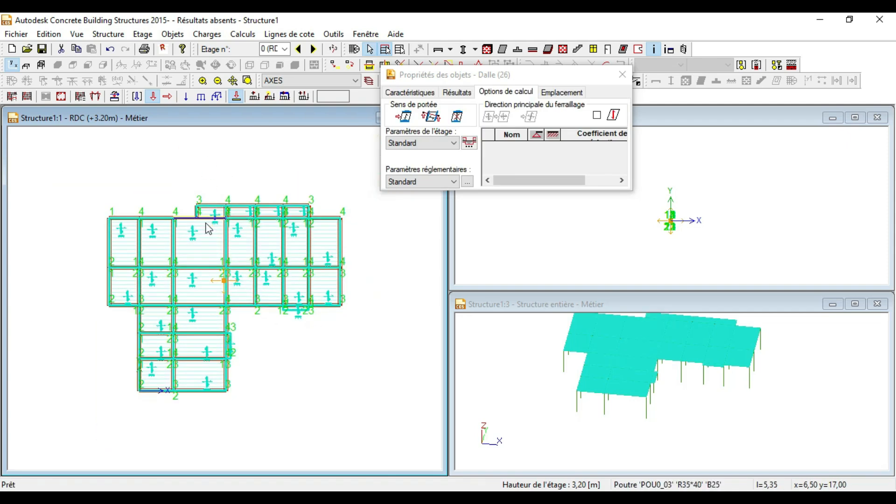
pyautogui.scroll(1, 208, 228)
pyautogui.scroll(-1, 239, 248)
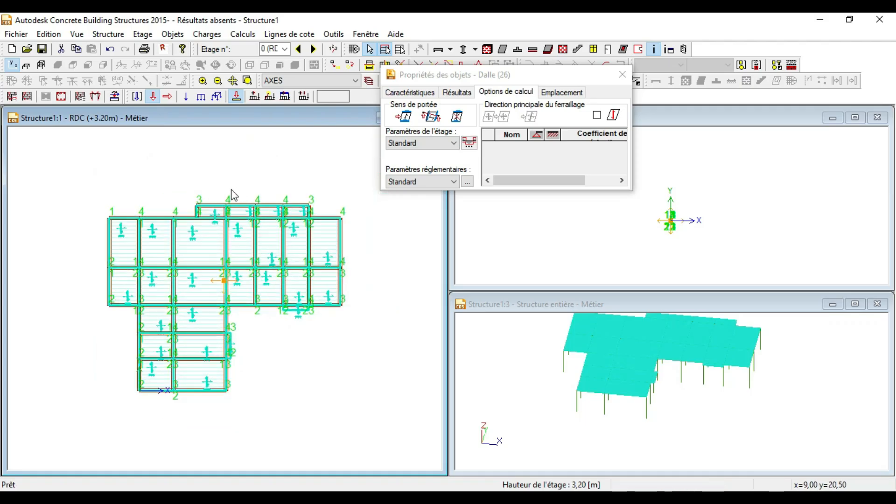
pyautogui.scroll(2, 226, 195)
pyautogui.scroll(-2, 225, 195)
pyautogui.scroll(2, 300, 336)
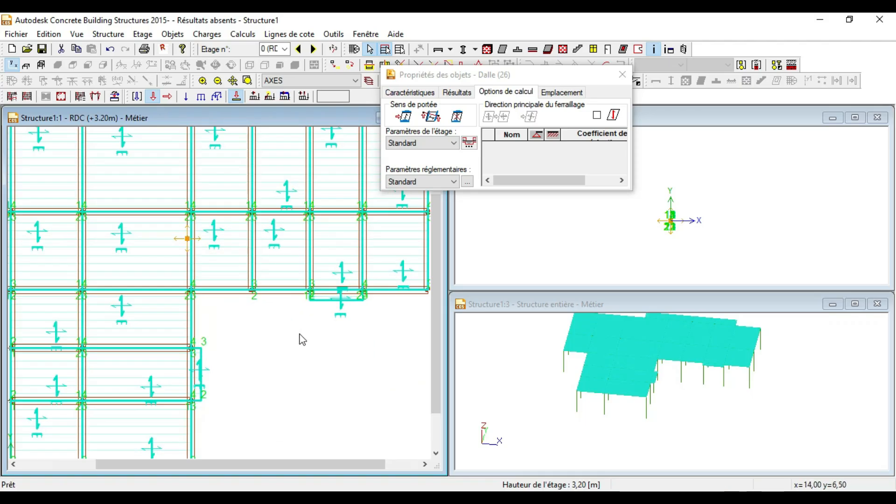
pyautogui.scroll(1, 352, 301)
pyautogui.scroll(-2, 312, 301)
pyautogui.scroll(2, 324, 291)
pyautogui.scroll(-2, 322, 290)
pyautogui.scroll(3, 210, 368)
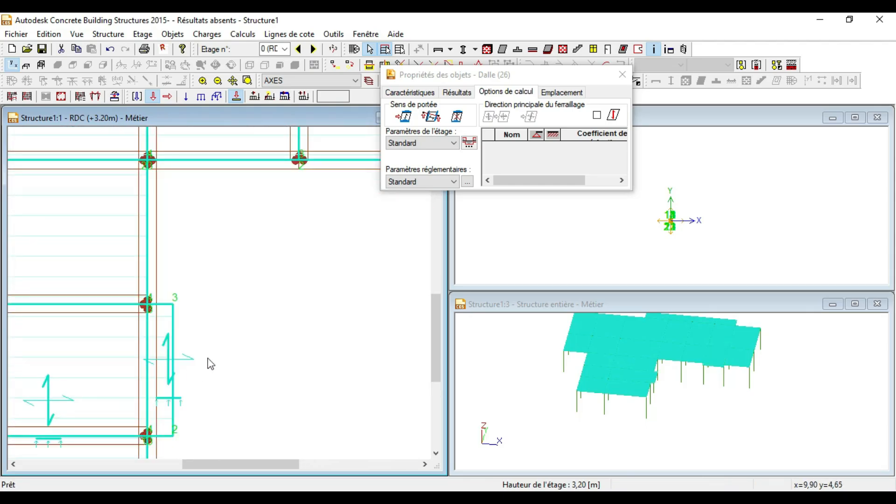
pyautogui.scroll(3, 200, 376)
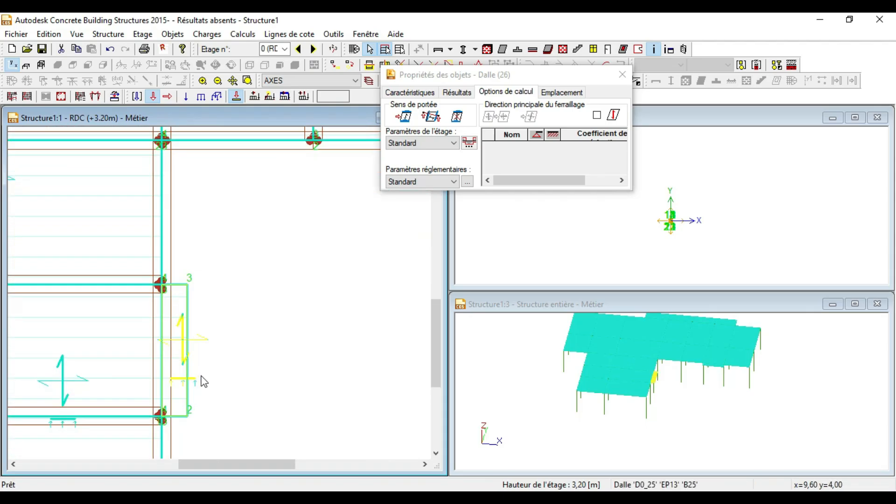
pyautogui.scroll(-2, 138, 341)
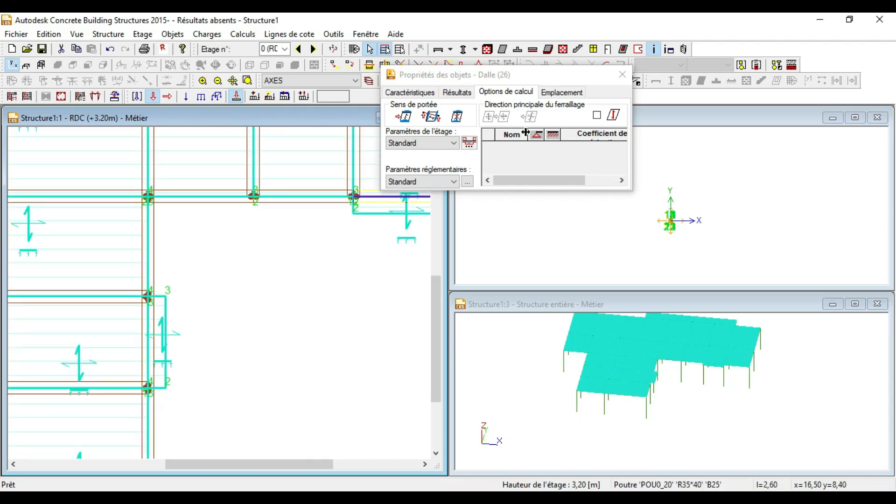
pyautogui.click(622, 80)
# Step: Delete the narrow edge slab on the right side of the plan
pyautogui.scroll(-3, 269, 270)
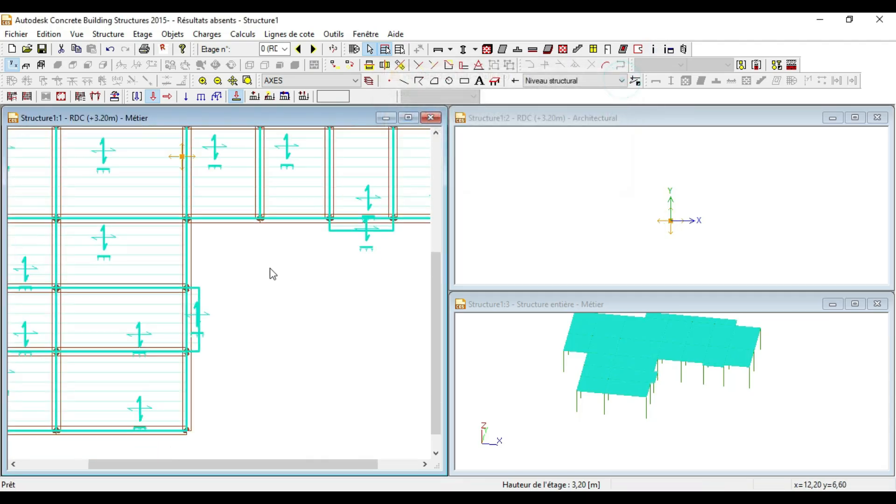
pyautogui.click(280, 335)
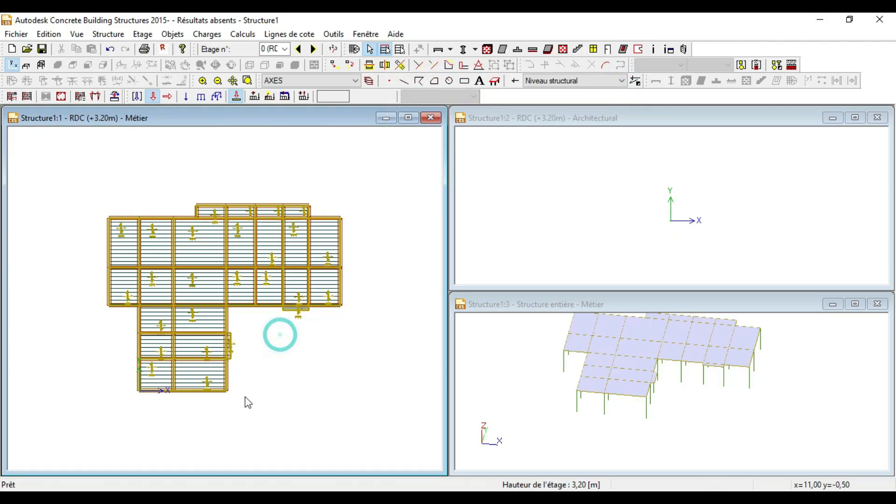
pyautogui.scroll(4, 247, 402)
pyautogui.click(252, 323)
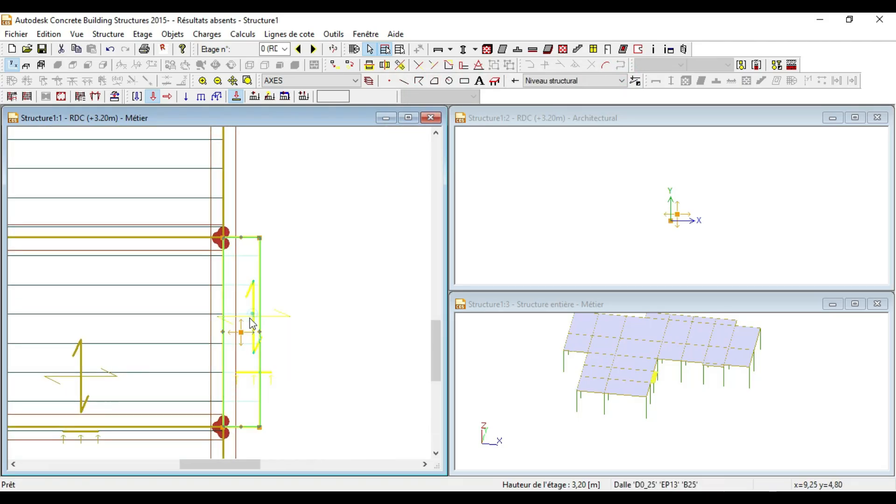
pyautogui.scroll(-4, 191, 357)
pyautogui.press('Delete')
# Step: Apply the Afficher display settings so every object type, columns included, is shown
pyautogui.scroll(-3, 229, 359)
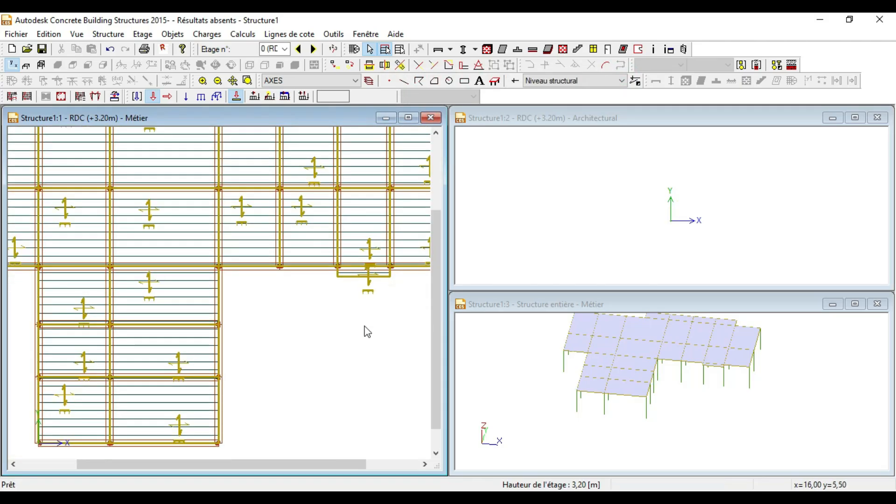
pyautogui.scroll(-4, 276, 366)
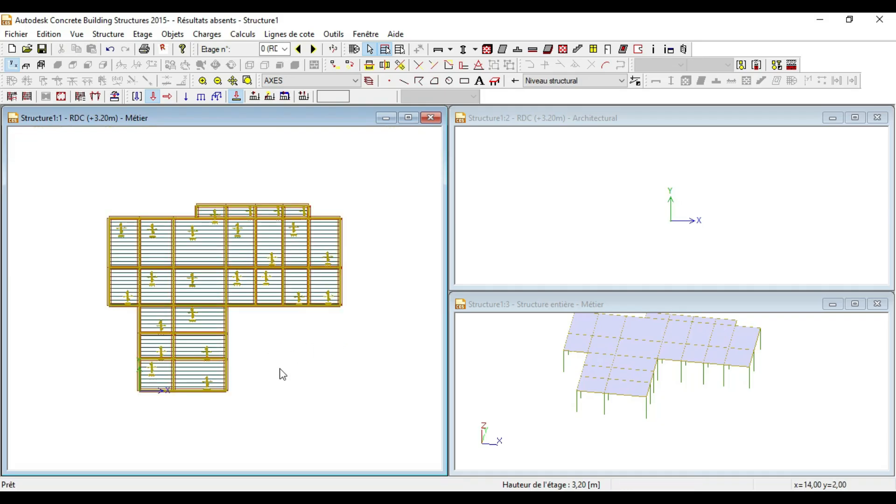
pyautogui.rightClick(282, 373)
pyautogui.click(301, 201)
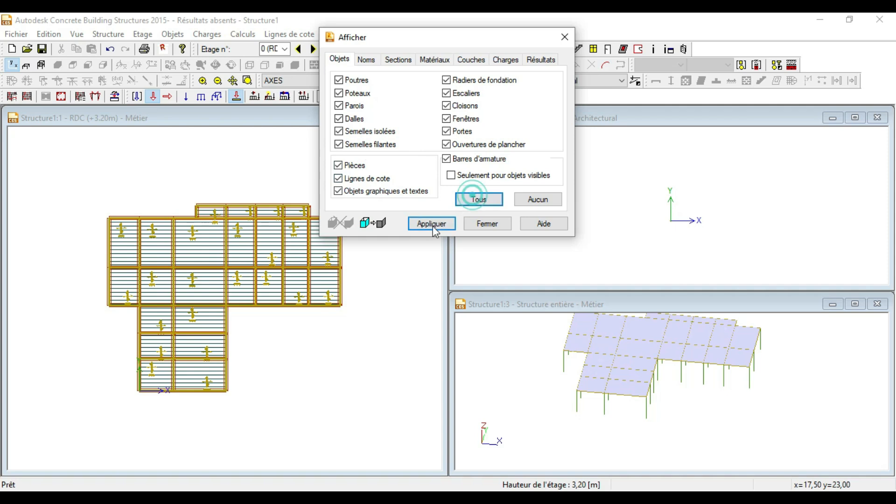
pyautogui.click(431, 223)
# Step: Delete the small edge slab D0_13 at the top of the floor
pyautogui.scroll(5, 246, 356)
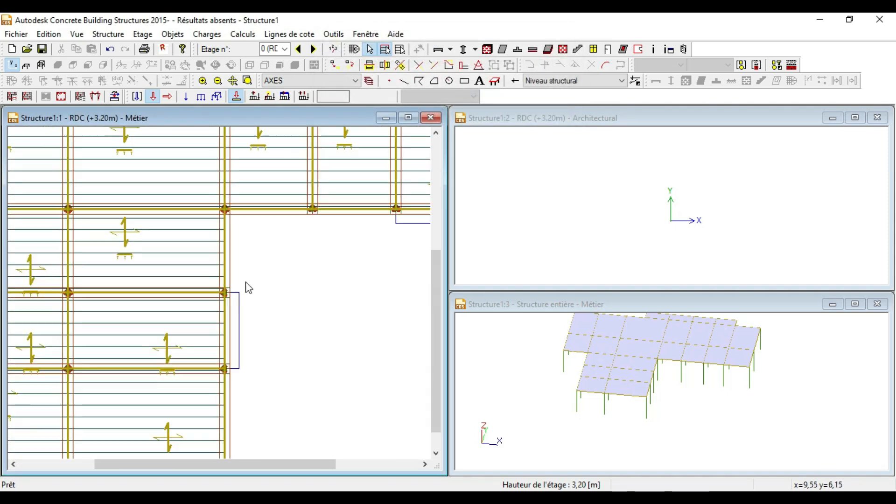
pyautogui.scroll(-5, 247, 357)
pyautogui.scroll(5, 217, 186)
pyautogui.click(218, 184)
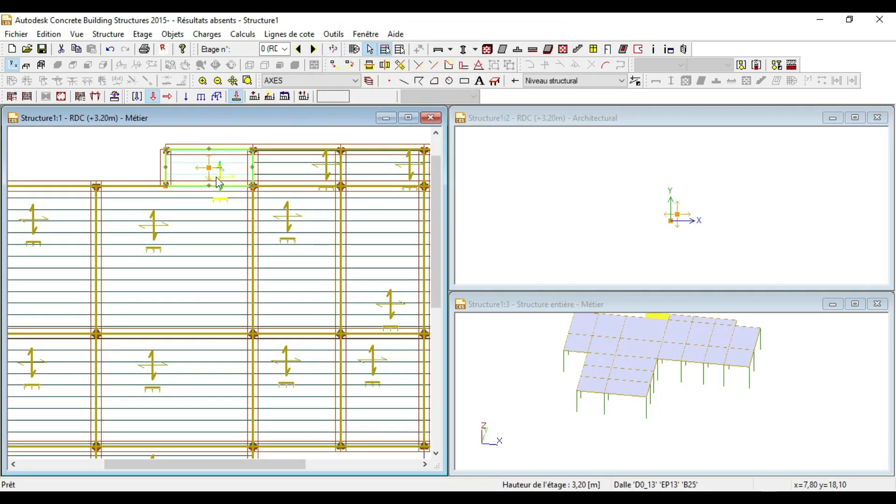
pyautogui.press('Delete')
# Step: Start drawing a new slab outline with the Dalle tool
pyautogui.scroll(-4, 213, 181)
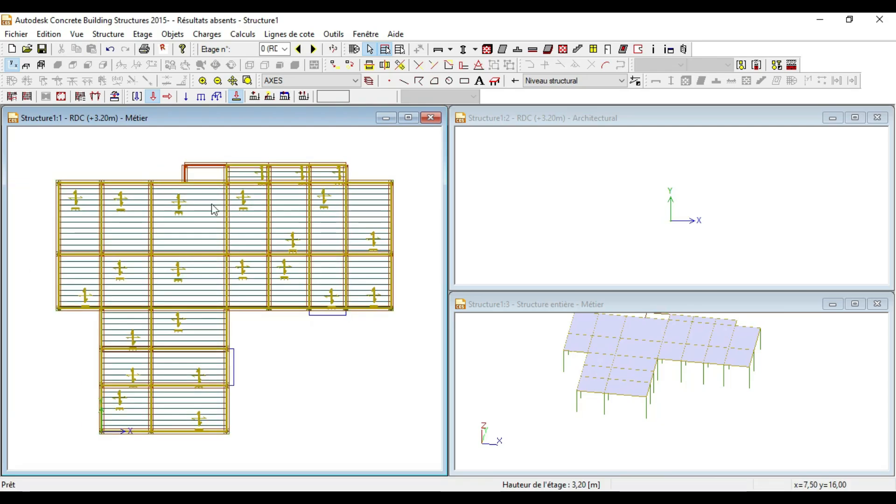
pyautogui.scroll(1, 212, 172)
pyautogui.scroll(-2, 213, 171)
pyautogui.scroll(4, 234, 360)
pyautogui.scroll(-3, 231, 358)
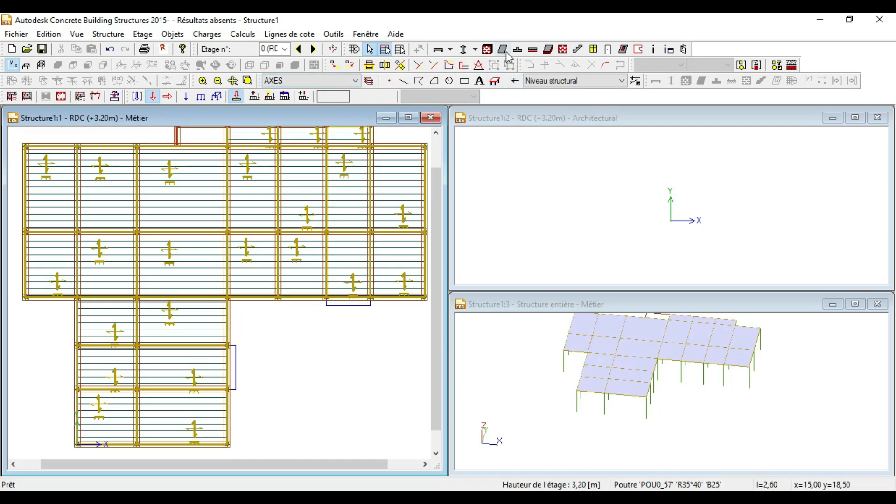
pyautogui.click(506, 51)
# Step: Outline the narrow EP13 edge slab along the lower wing's right side, closing at the lower column
pyautogui.scroll(4, 261, 390)
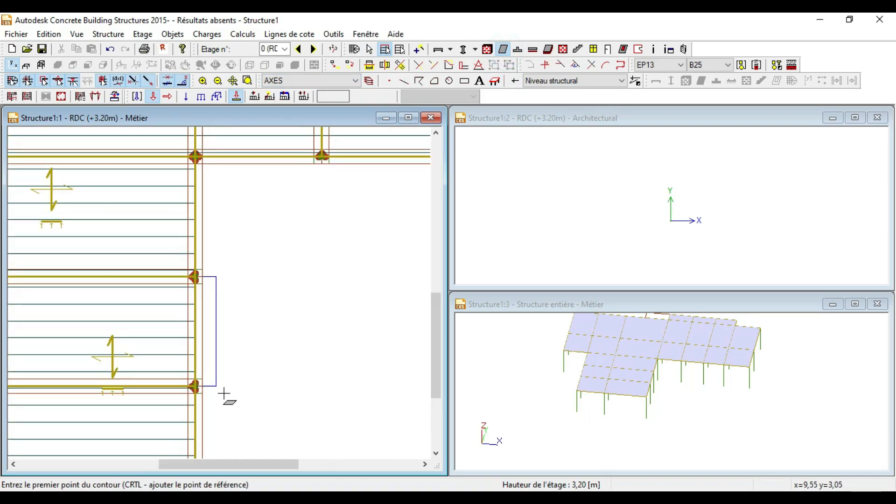
pyautogui.click(174, 360)
pyautogui.click(281, 360)
pyautogui.scroll(-3, 272, 394)
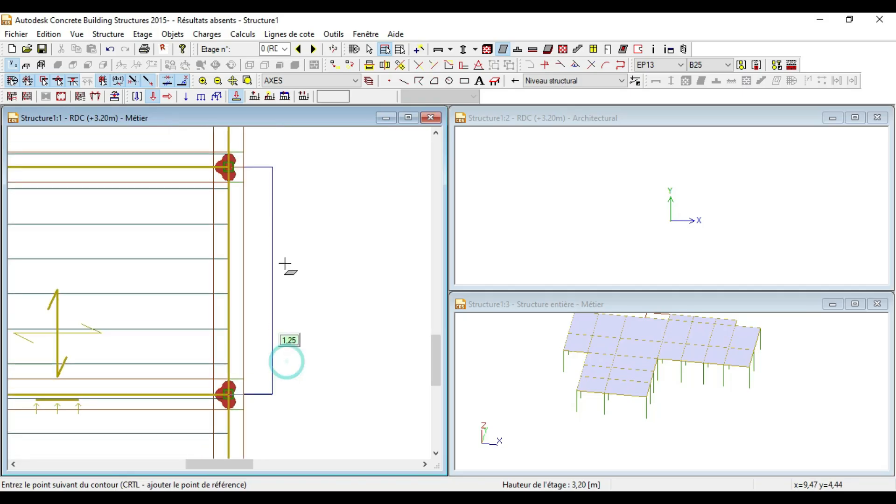
pyautogui.click(274, 168)
pyautogui.scroll(6, 232, 170)
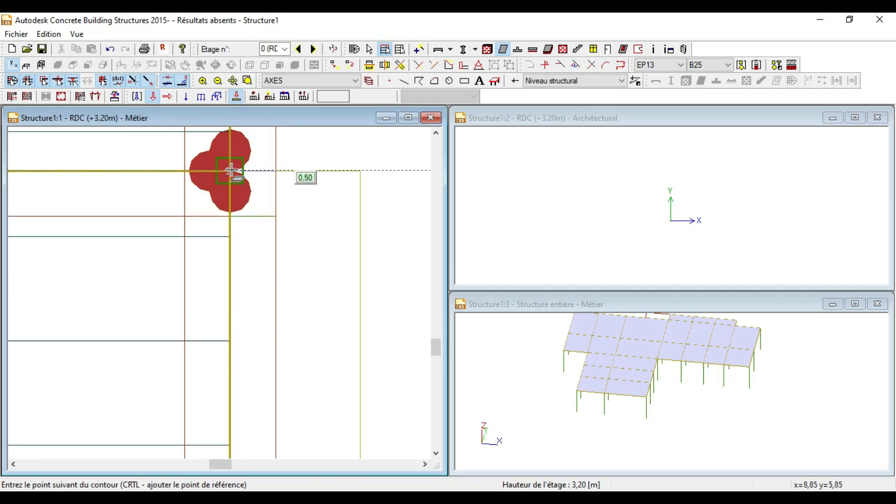
pyautogui.click(232, 169)
pyautogui.scroll(-5, 233, 170)
pyautogui.scroll(3, 234, 440)
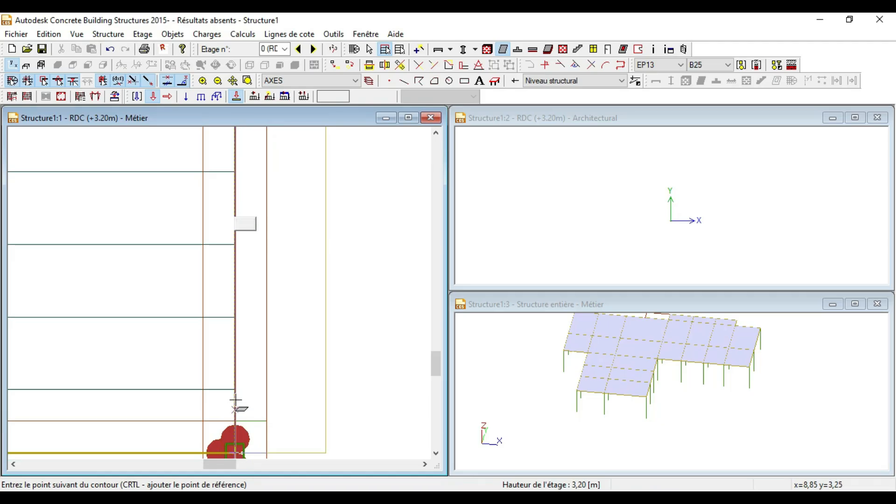
pyautogui.scroll(-5, 236, 404)
pyautogui.scroll(2, 235, 414)
pyautogui.click(235, 427)
pyautogui.scroll(-4, 220, 401)
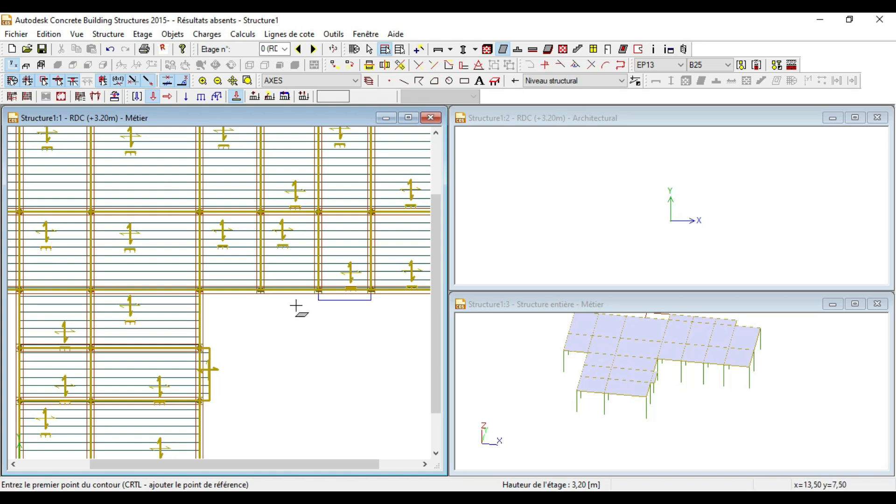
# Step: Draw the balcony slab below the upper block's lower beam, from column to left column
pyautogui.scroll(5, 322, 320)
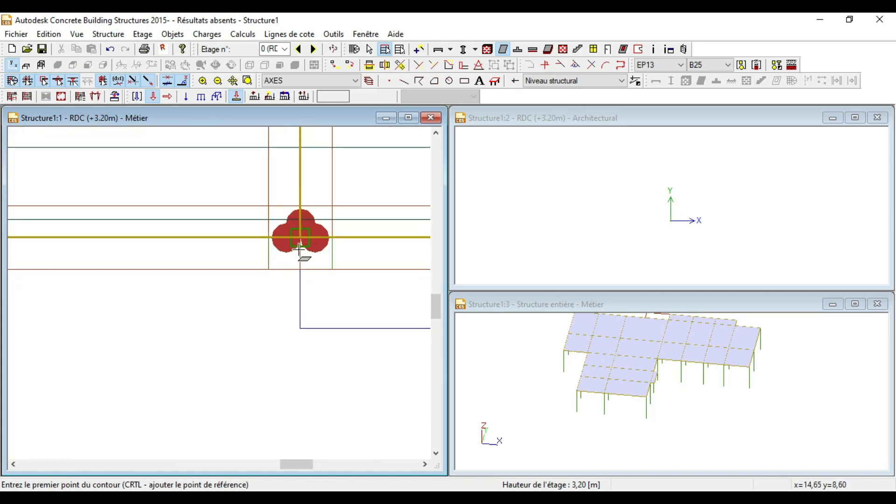
pyautogui.click(301, 238)
pyautogui.scroll(-3, 247, 335)
pyautogui.scroll(-2, 366, 347)
pyautogui.scroll(3, 377, 341)
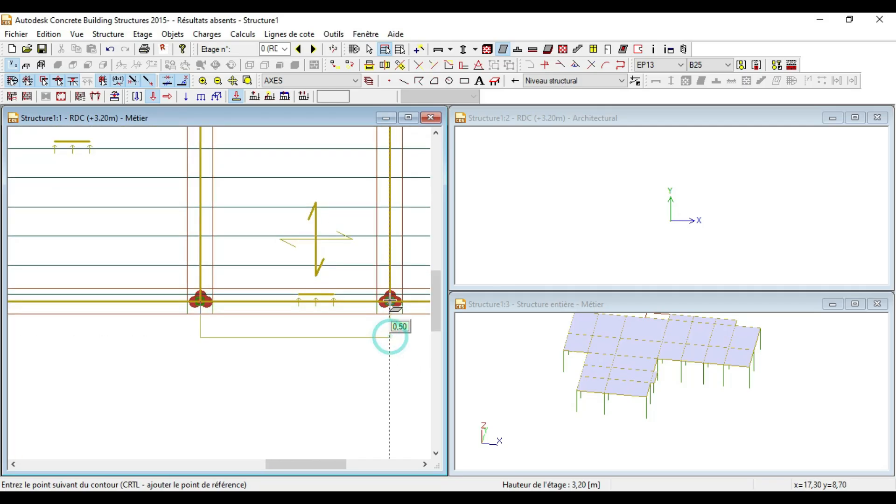
pyautogui.click(201, 301)
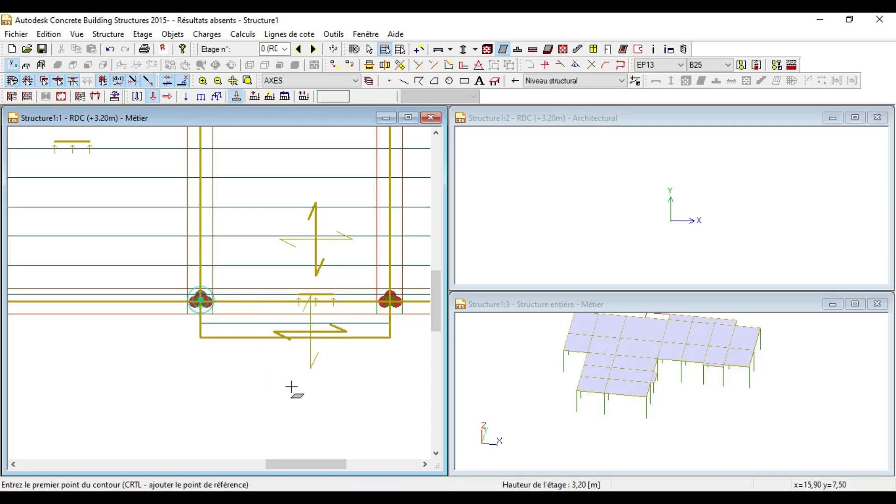
pyautogui.scroll(-5, 292, 389)
pyautogui.scroll(-2, 293, 390)
pyautogui.scroll(2, 205, 199)
pyautogui.scroll(-2, 221, 209)
pyautogui.scroll(4, 183, 164)
pyautogui.scroll(2, 183, 164)
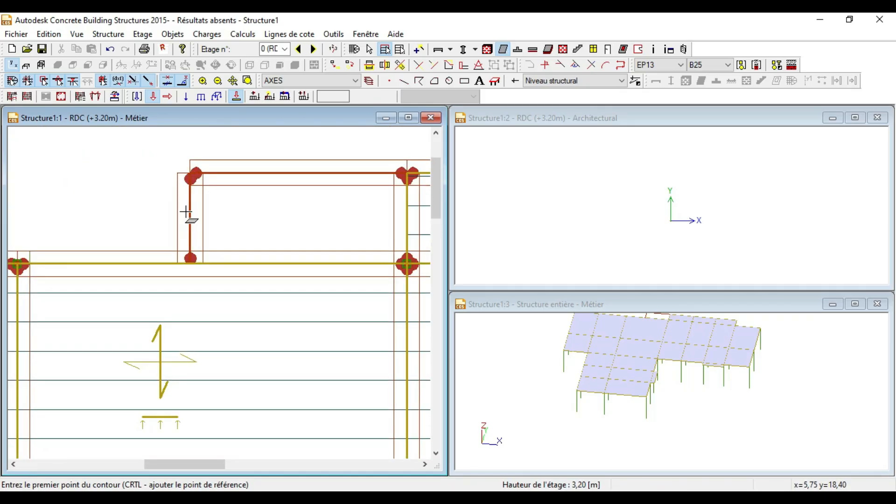
# Step: Draw the top edge slab filling the projecting strip, closing the contour at its start
pyautogui.click(190, 262)
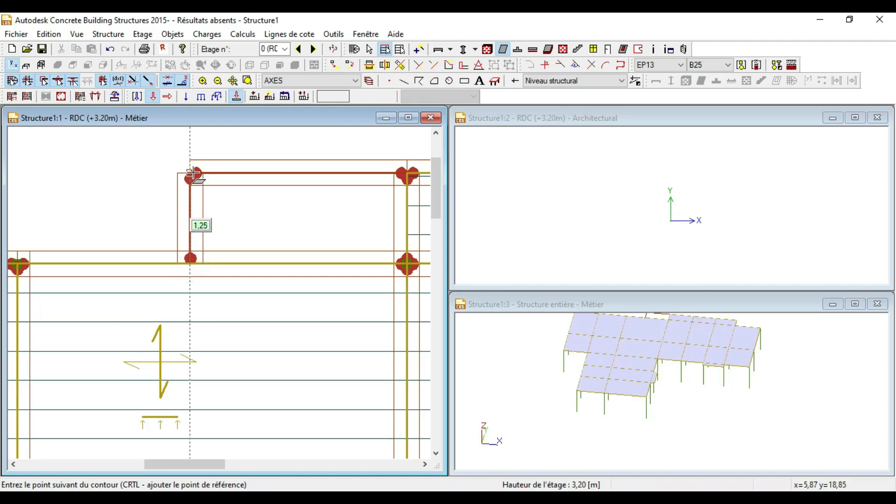
pyautogui.click(189, 174)
pyautogui.scroll(-2, 196, 184)
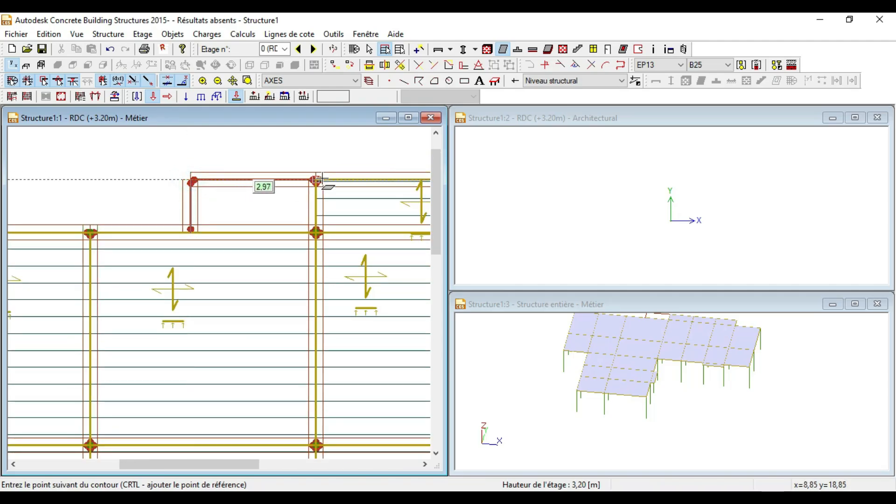
pyautogui.click(315, 180)
pyautogui.click(316, 232)
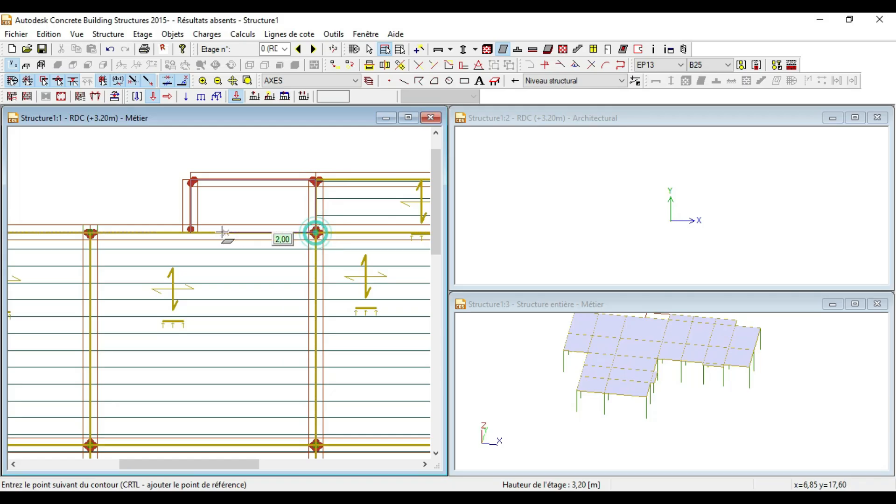
pyautogui.click(190, 230)
# Step: Cancel the slab contour command with Esc so the status bar returns to Prêt
pyautogui.scroll(-4, 226, 180)
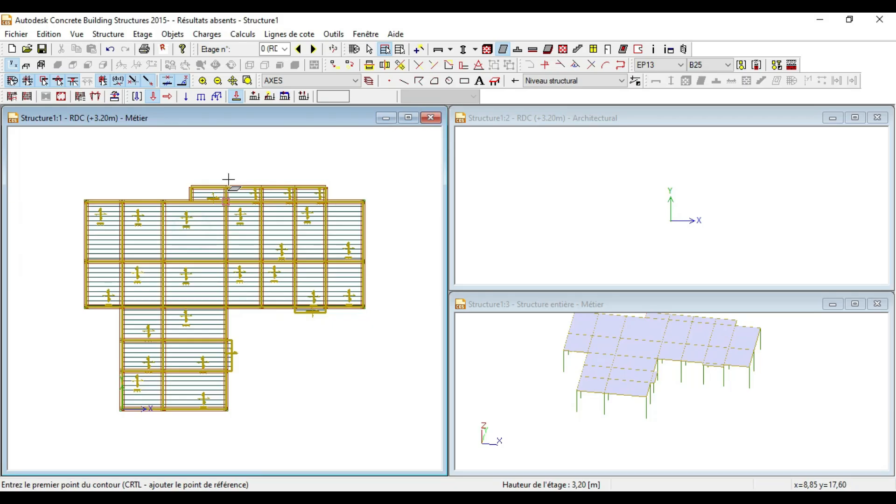
pyautogui.scroll(2, 217, 349)
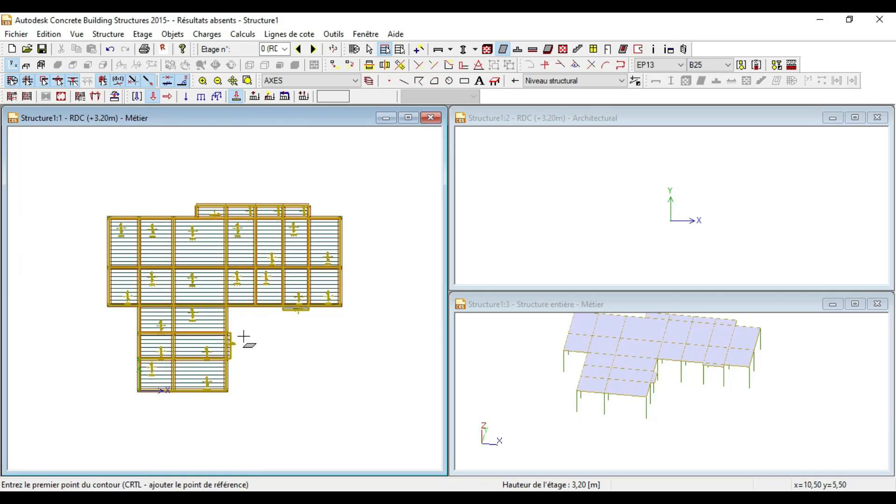
pyautogui.scroll(2, 239, 336)
pyautogui.scroll(-1, 246, 336)
pyautogui.scroll(2, 243, 337)
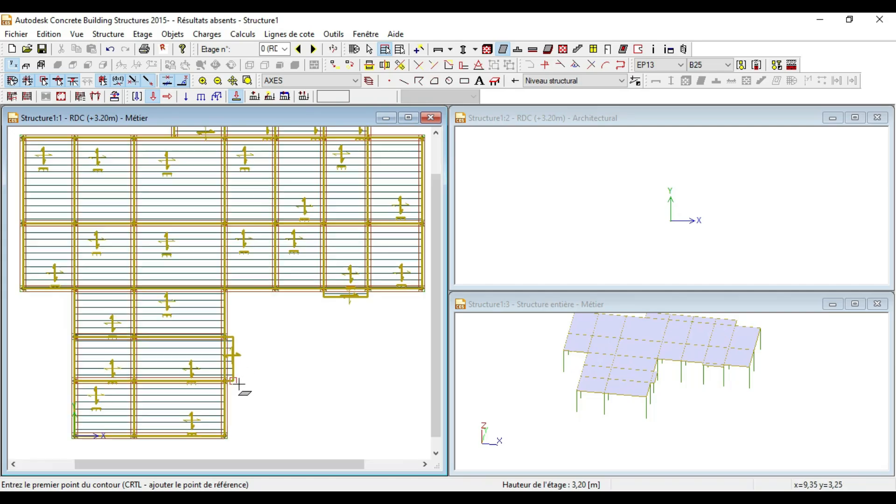
pyautogui.scroll(-2, 233, 343)
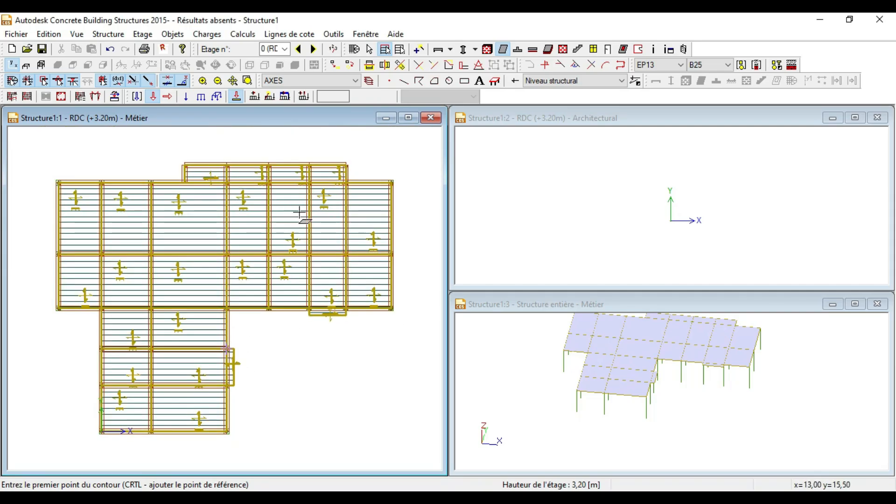
pyautogui.scroll(2, 299, 373)
pyautogui.scroll(-3, 263, 317)
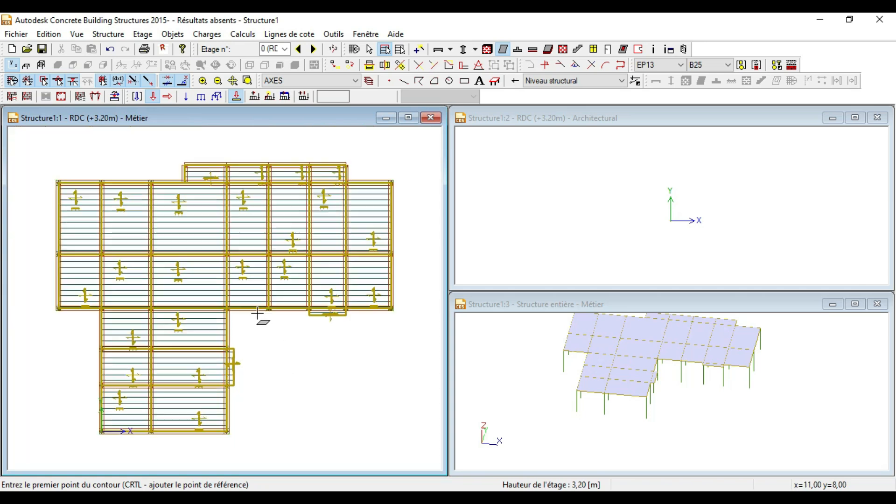
pyautogui.scroll(4, 264, 363)
pyautogui.scroll(-3, 180, 230)
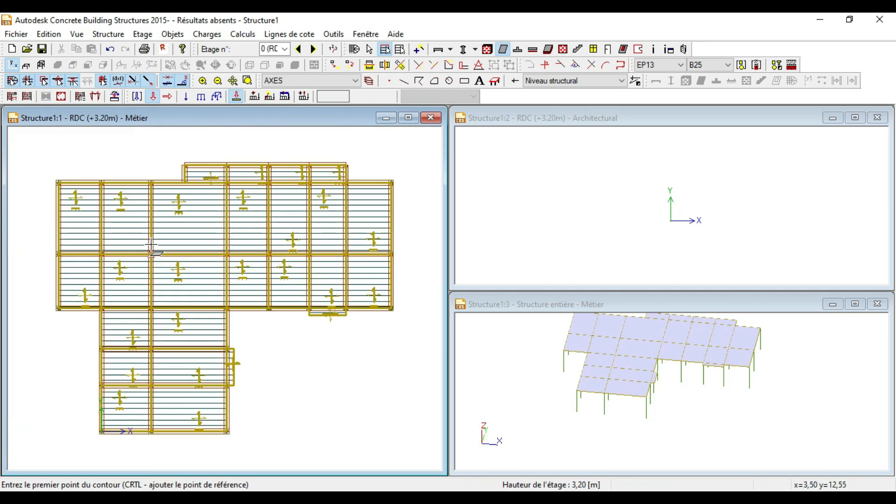
pyautogui.scroll(3, 126, 336)
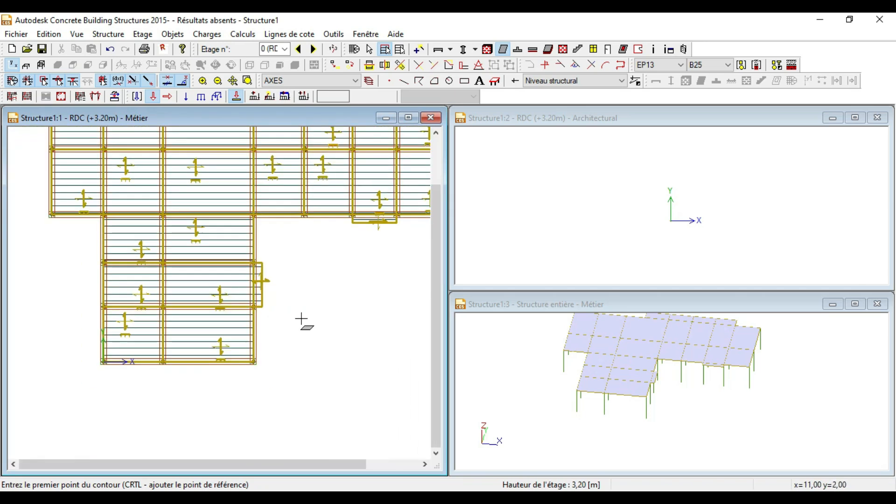
pyautogui.scroll(3, 263, 279)
pyautogui.scroll(-2, 224, 267)
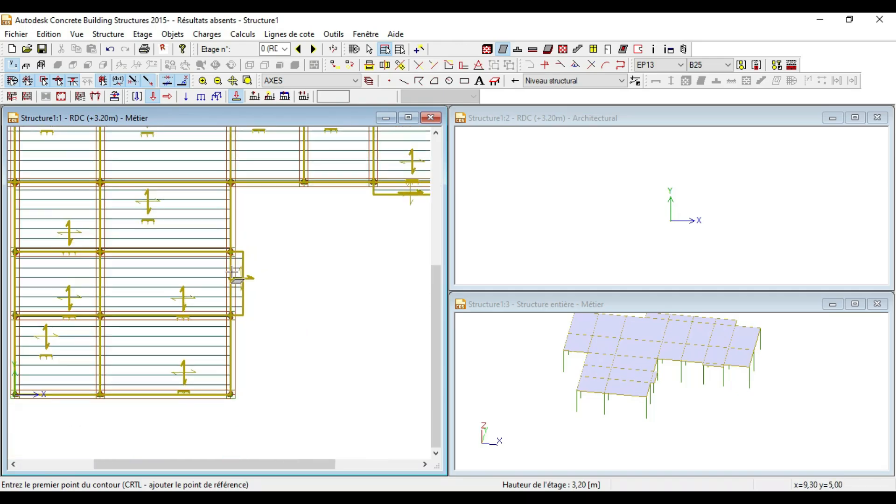
pyautogui.scroll(4, 223, 284)
pyautogui.scroll(-9, 224, 285)
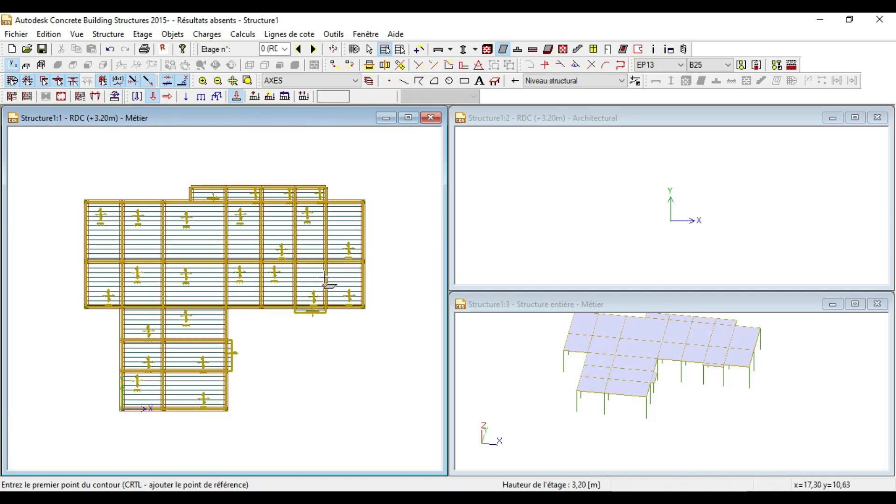
pyautogui.press('Escape')
pyautogui.scroll(3, 220, 220)
pyautogui.scroll(-3, 233, 340)
pyautogui.scroll(2, 233, 364)
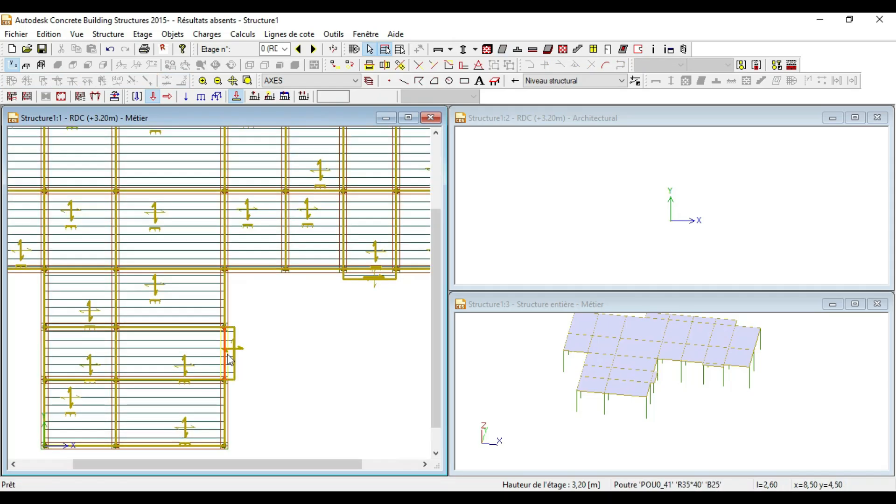
# Step: Open edge slab D0_24's properties and set its span onto supporting beam POU0_41
pyautogui.click(231, 351)
pyautogui.rightClick(271, 316)
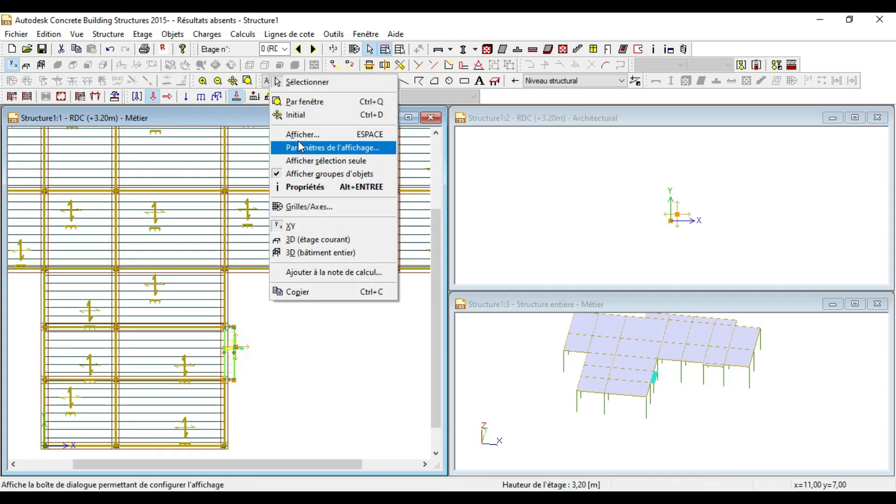
pyautogui.click(306, 187)
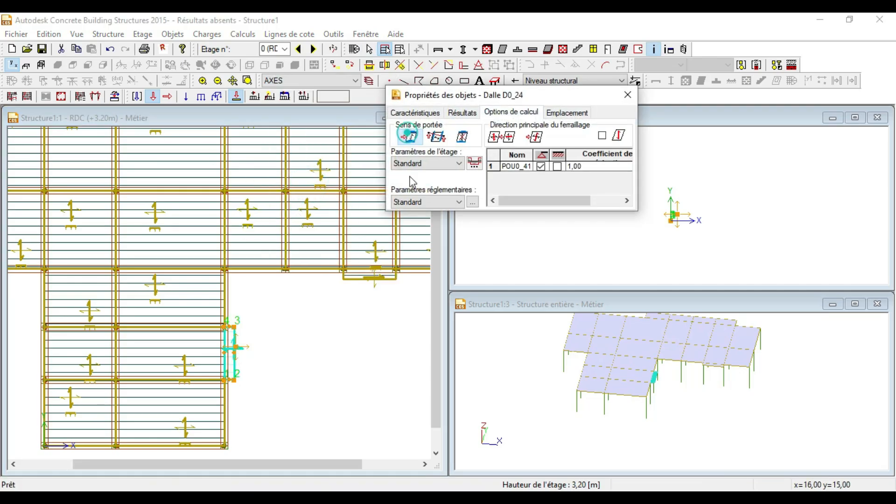
pyautogui.scroll(4, 242, 379)
pyautogui.click(208, 389)
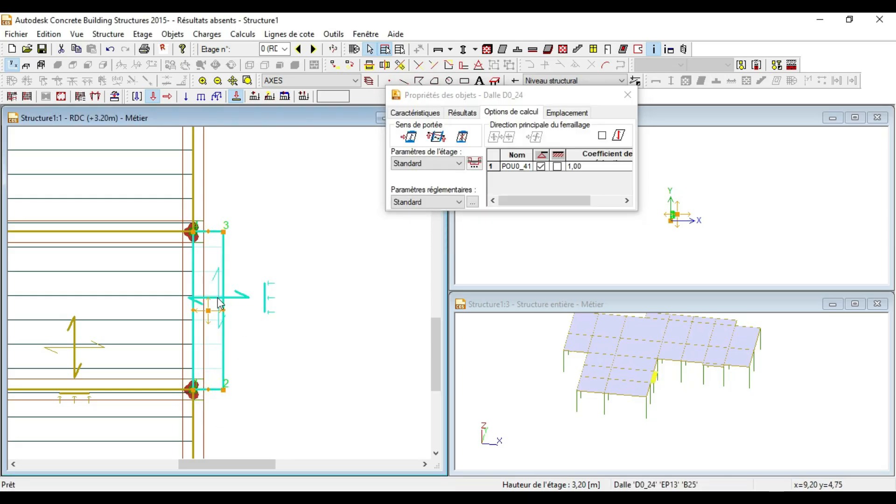
pyautogui.scroll(1, 215, 310)
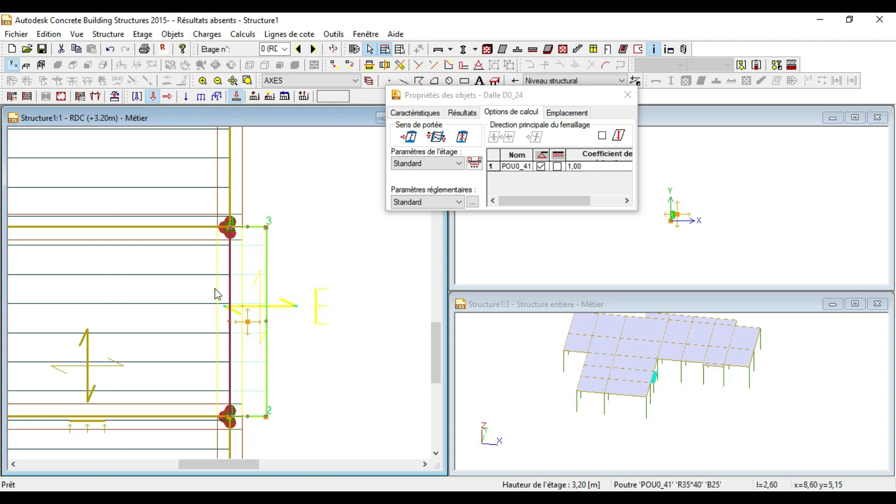
pyautogui.scroll(-5, 225, 318)
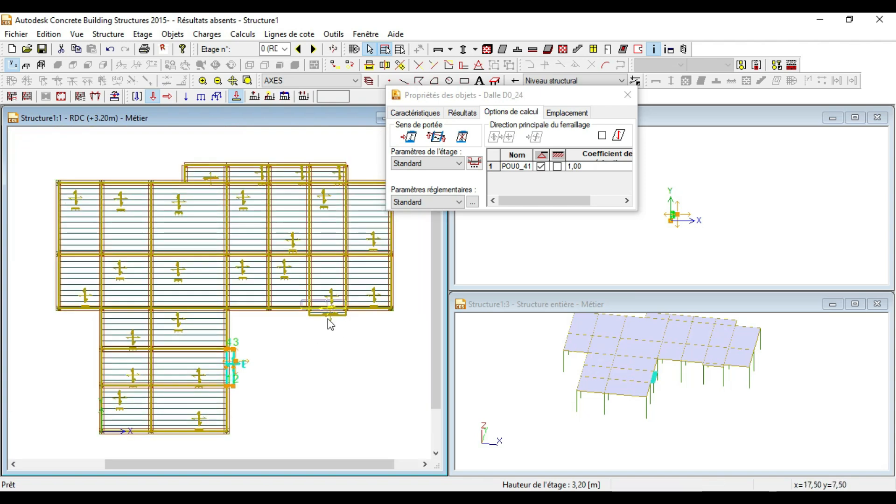
# Step: Set the span direction of edge slab D0_25
pyautogui.scroll(5, 329, 313)
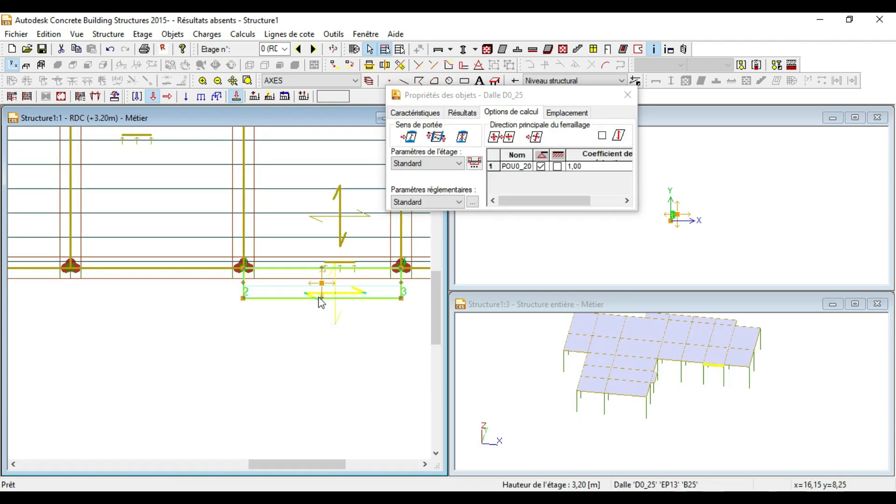
pyautogui.click(409, 136)
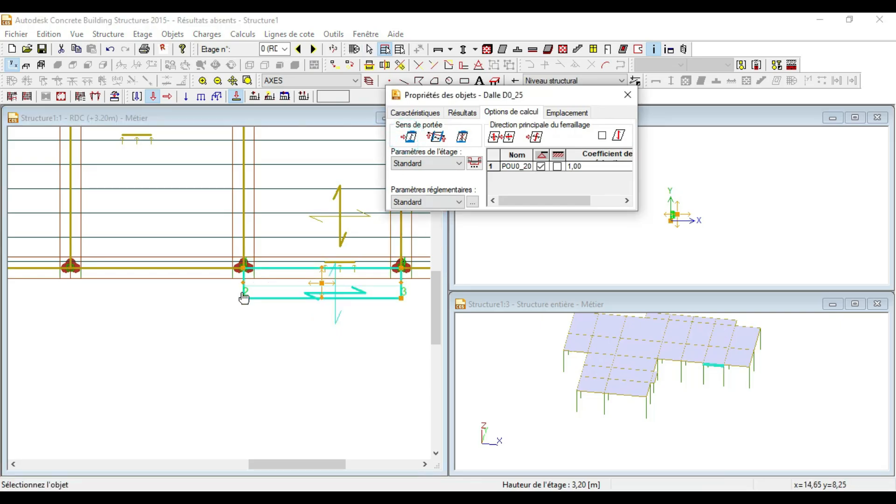
pyautogui.scroll(2, 242, 284)
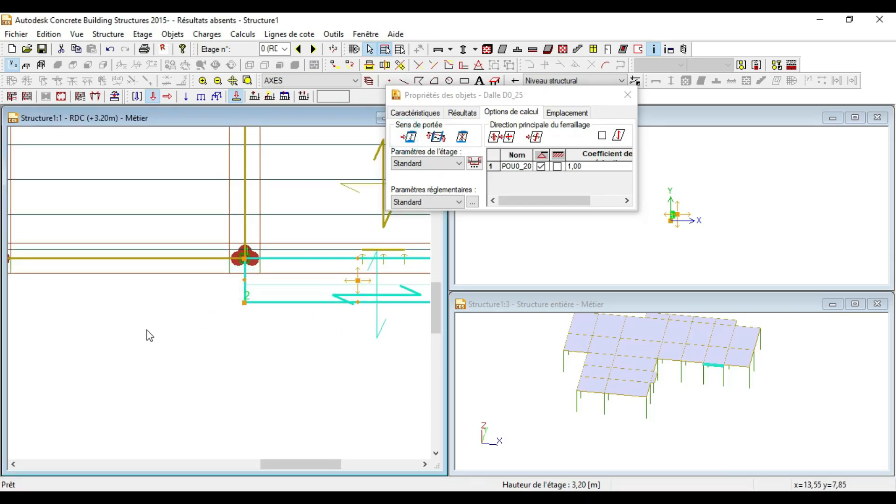
pyautogui.scroll(-4, 147, 330)
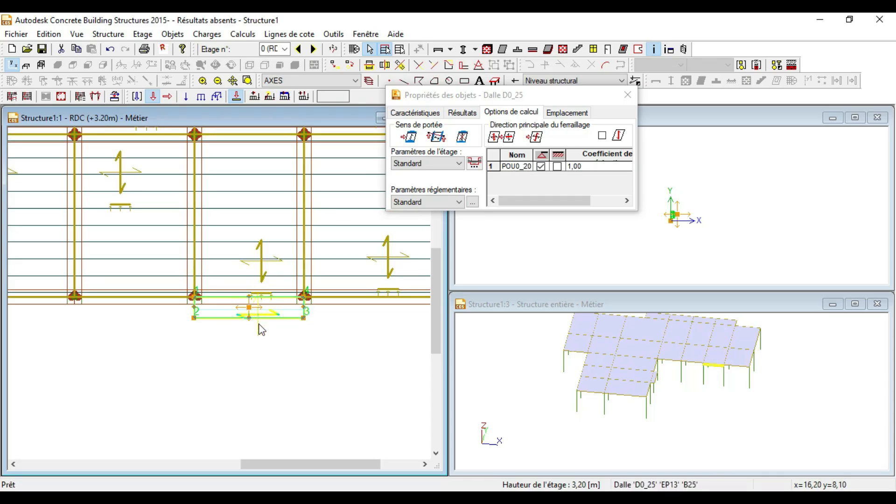
pyautogui.scroll(-4, 256, 350)
pyautogui.scroll(4, 221, 274)
pyautogui.scroll(-2, 219, 261)
pyautogui.scroll(1, 196, 182)
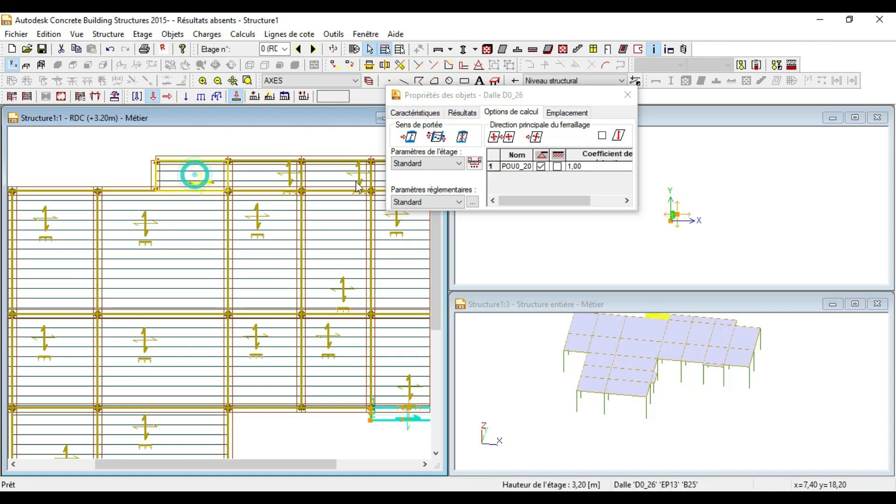
# Step: Set top edge slab D0_26's span from its left edge onto beams POU0_03 and POU0_60
pyautogui.click(410, 136)
pyautogui.click(158, 177)
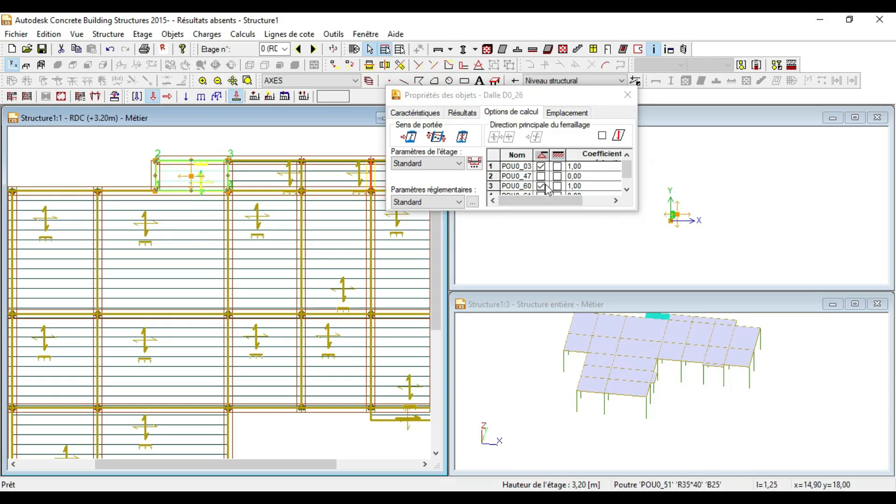
pyautogui.scroll(3, 210, 214)
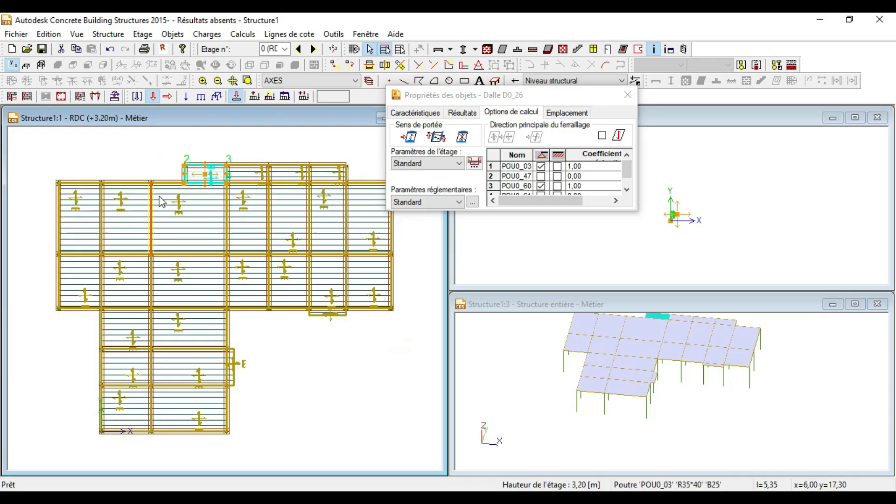
pyautogui.scroll(-2, 247, 163)
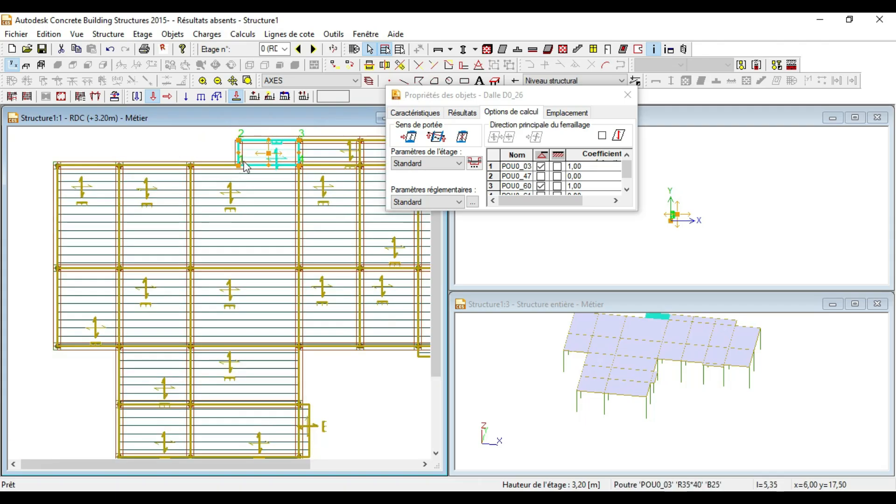
pyautogui.scroll(-2, 245, 165)
pyautogui.scroll(3, 234, 187)
pyautogui.scroll(-1, 204, 186)
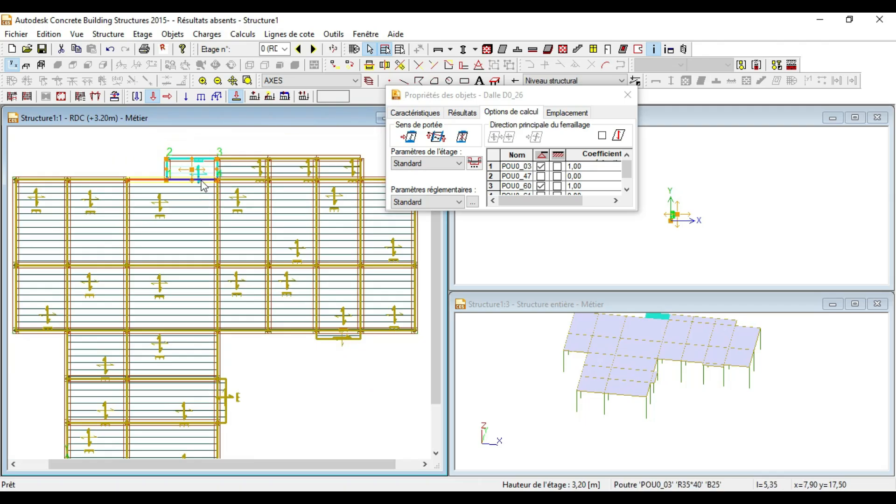
pyautogui.scroll(-1, 279, 167)
pyautogui.click(627, 95)
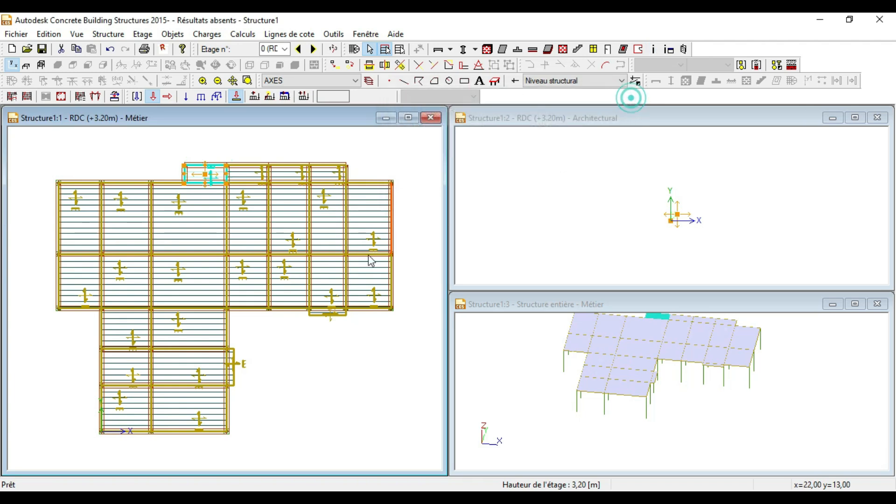
pyautogui.click(290, 152)
pyautogui.scroll(-2, 250, 194)
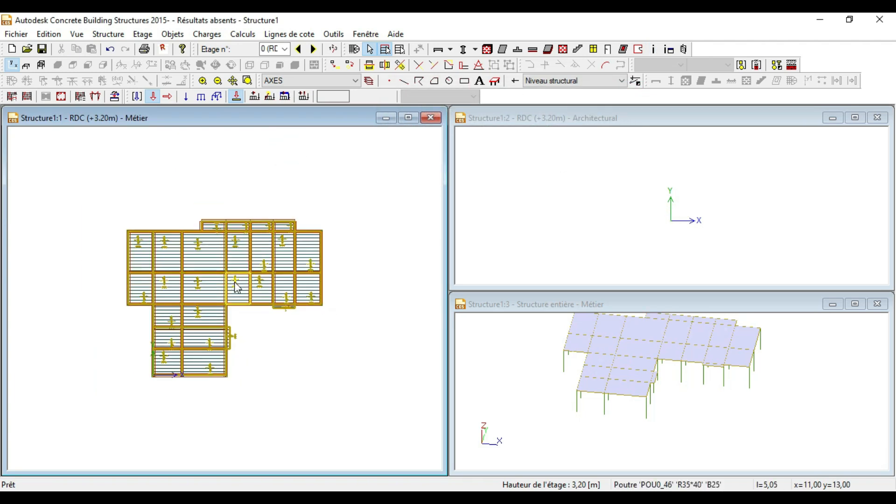
pyautogui.scroll(3, 220, 303)
pyautogui.scroll(-1, 260, 224)
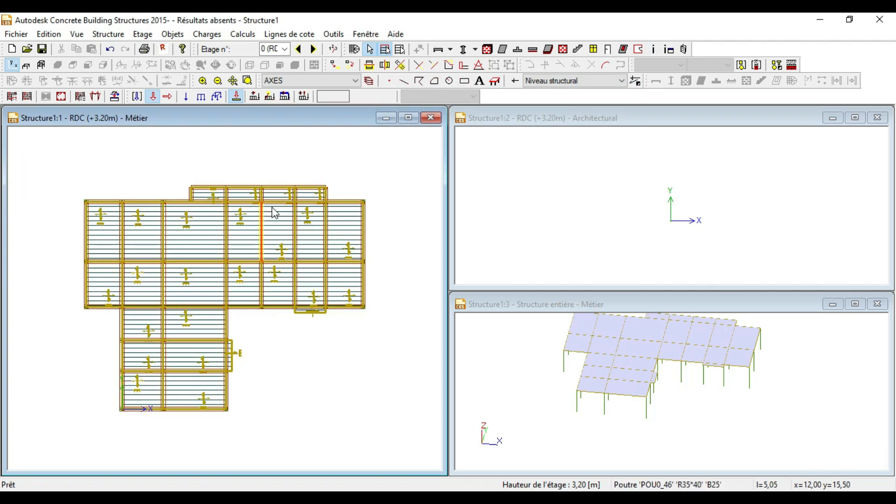
pyautogui.scroll(-1, 260, 224)
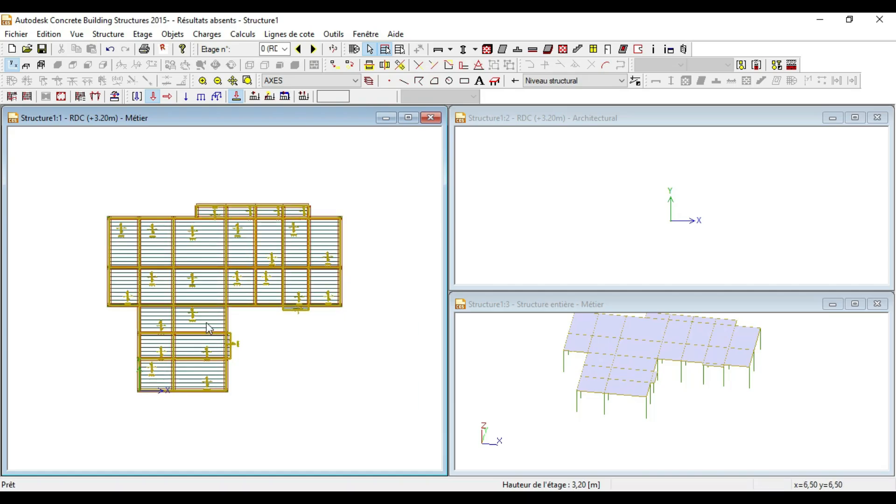
pyautogui.scroll(1, 207, 326)
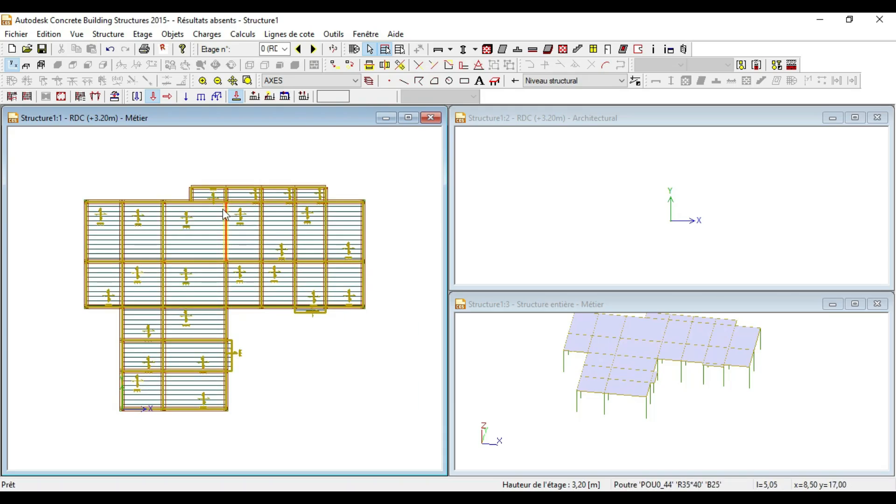
pyautogui.scroll(-1, 224, 215)
pyautogui.scroll(3, 174, 344)
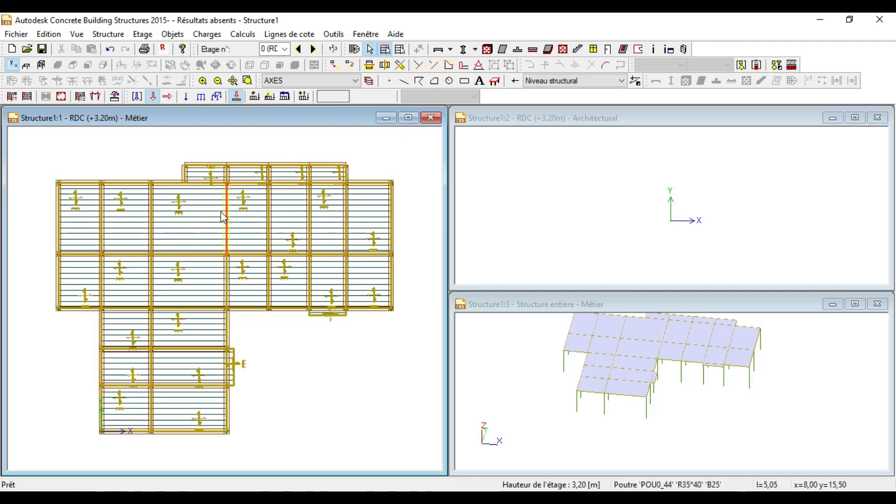